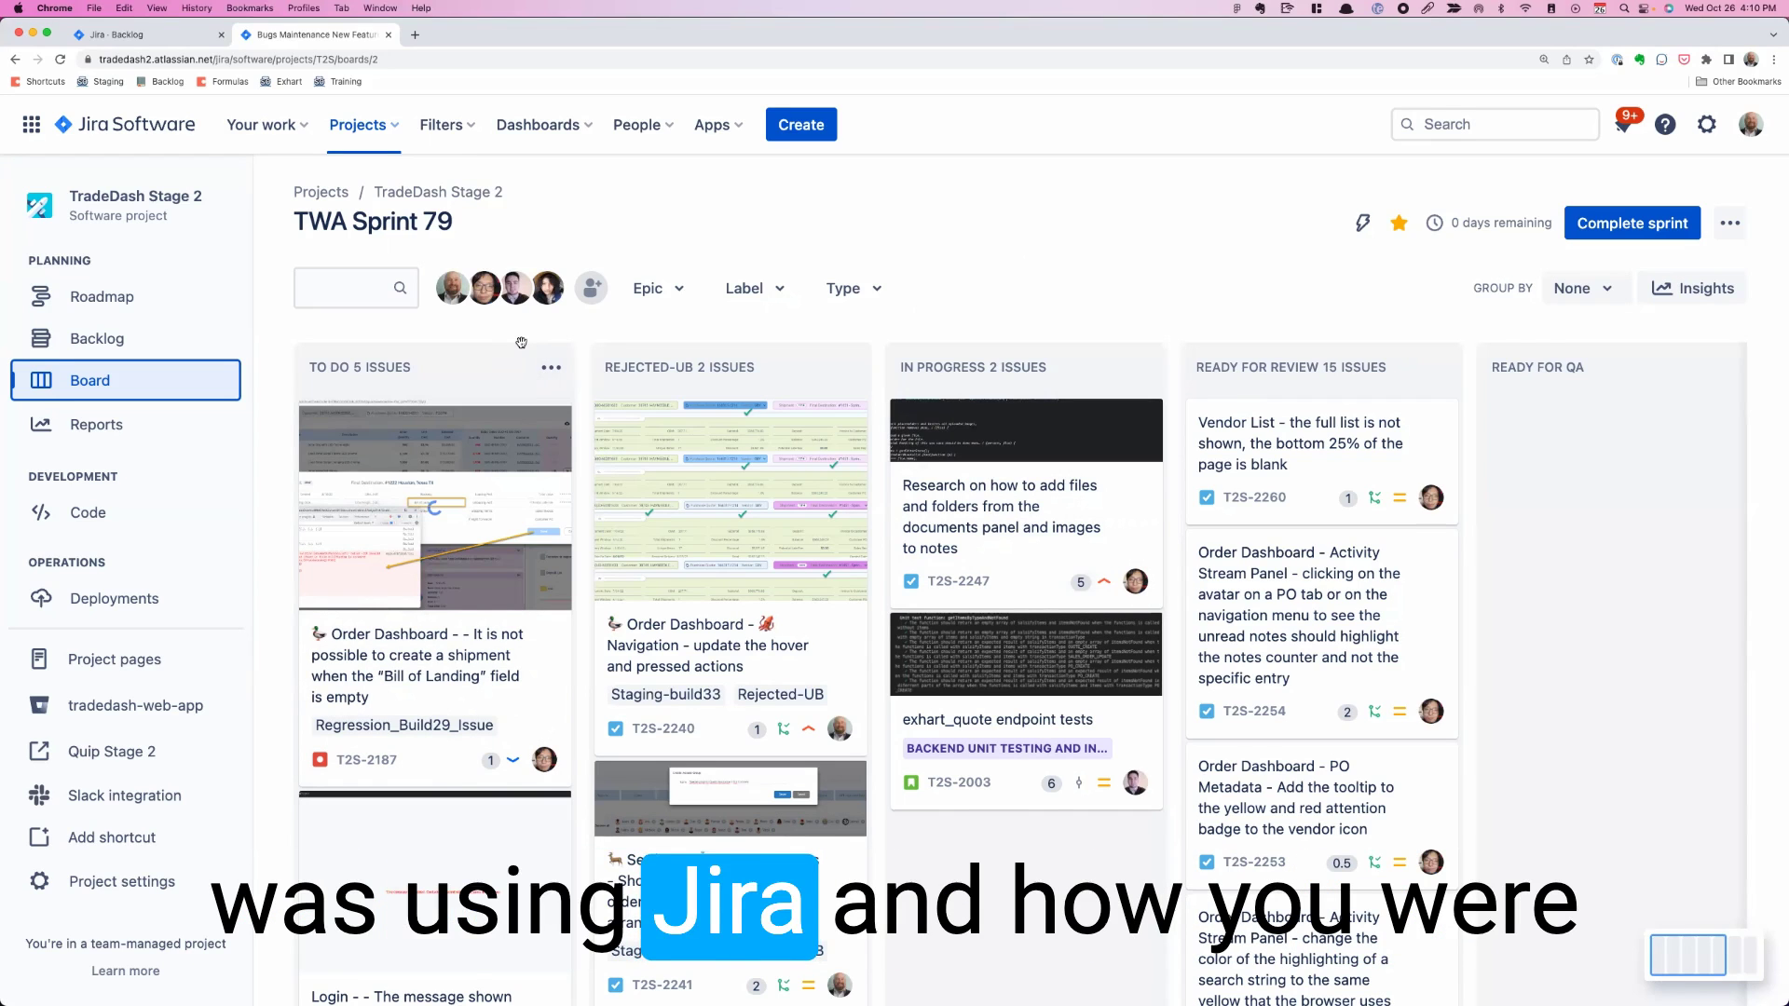
- In the Jira backlog, send issue T2S-2210 to the top using its actions menu
left_click(122, 342)
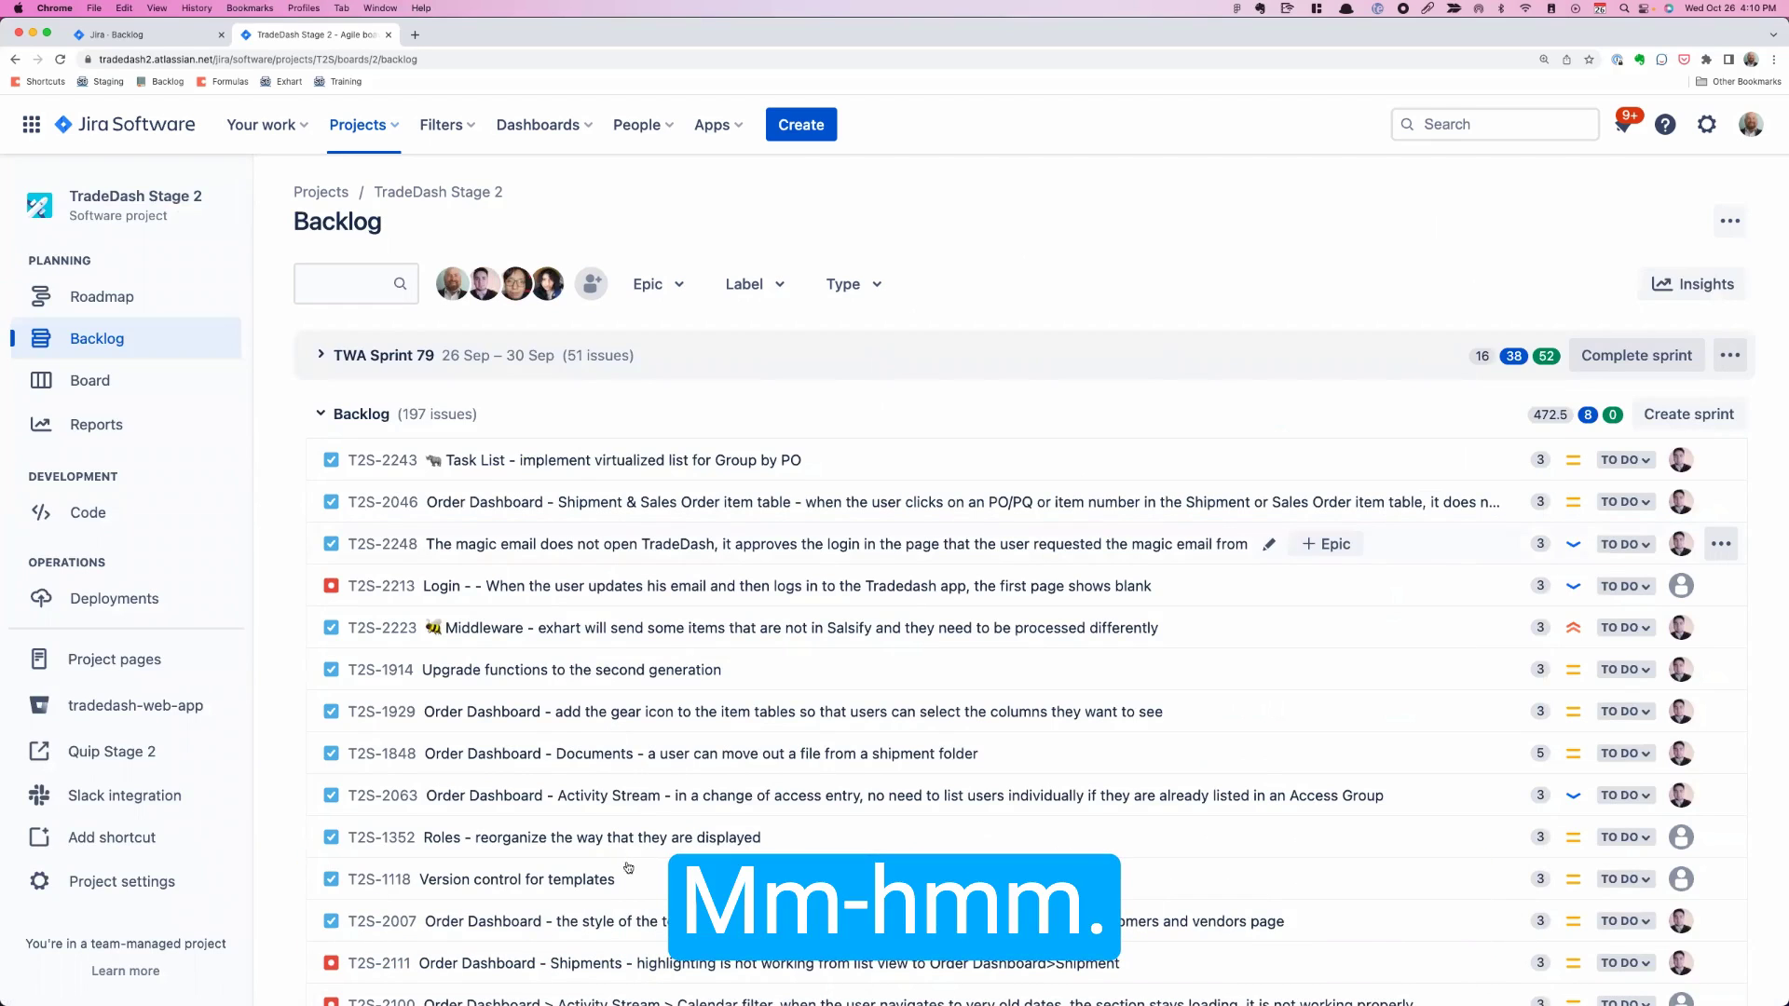
scroll(824, 862, "down", 3)
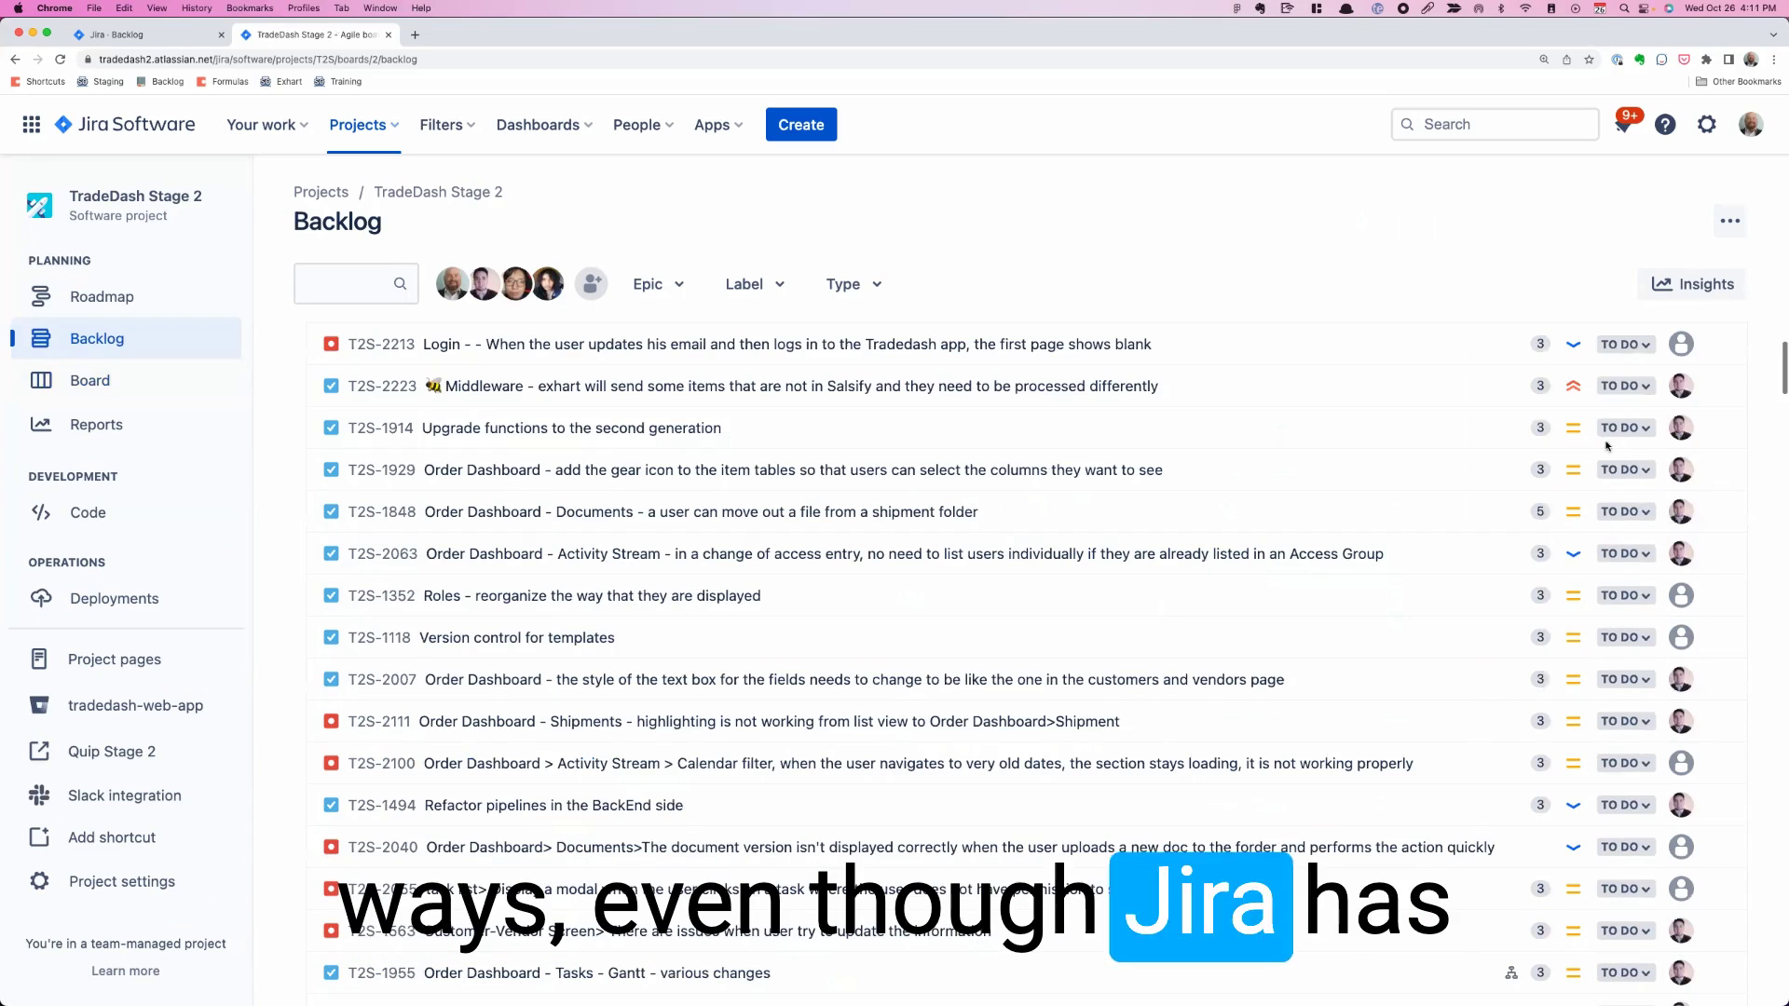
scroll(1400, 561, "down", 10)
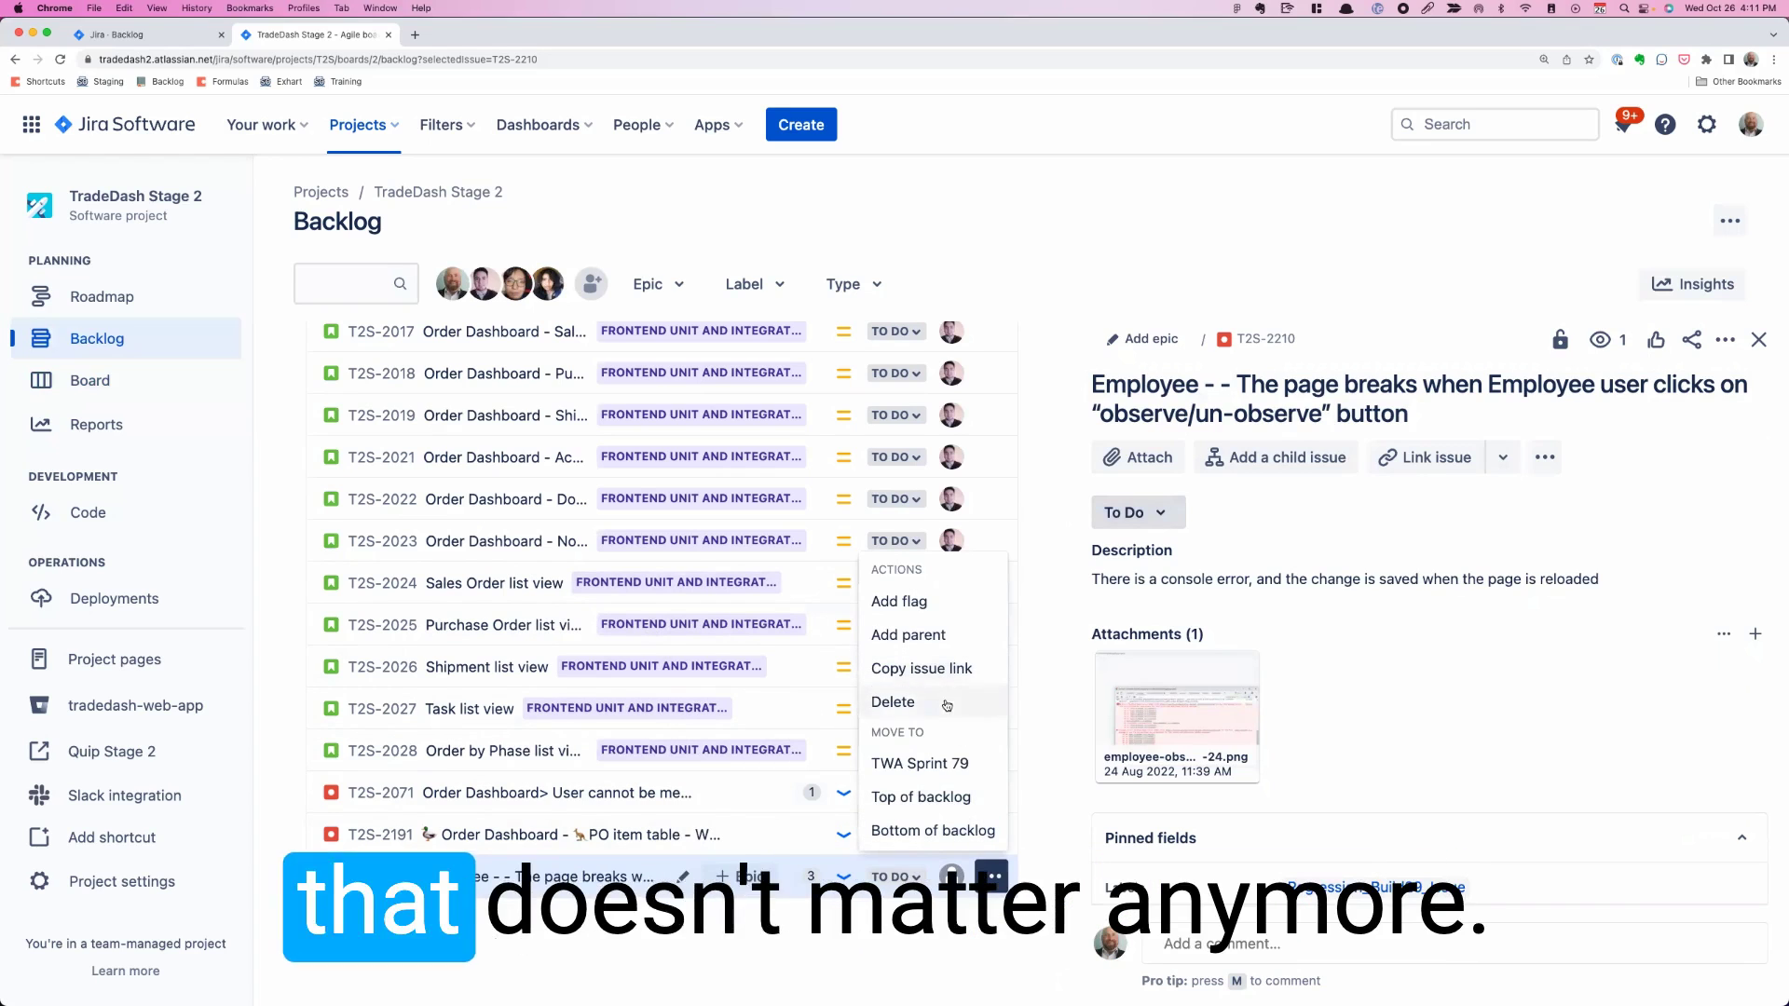
left_click(918, 799)
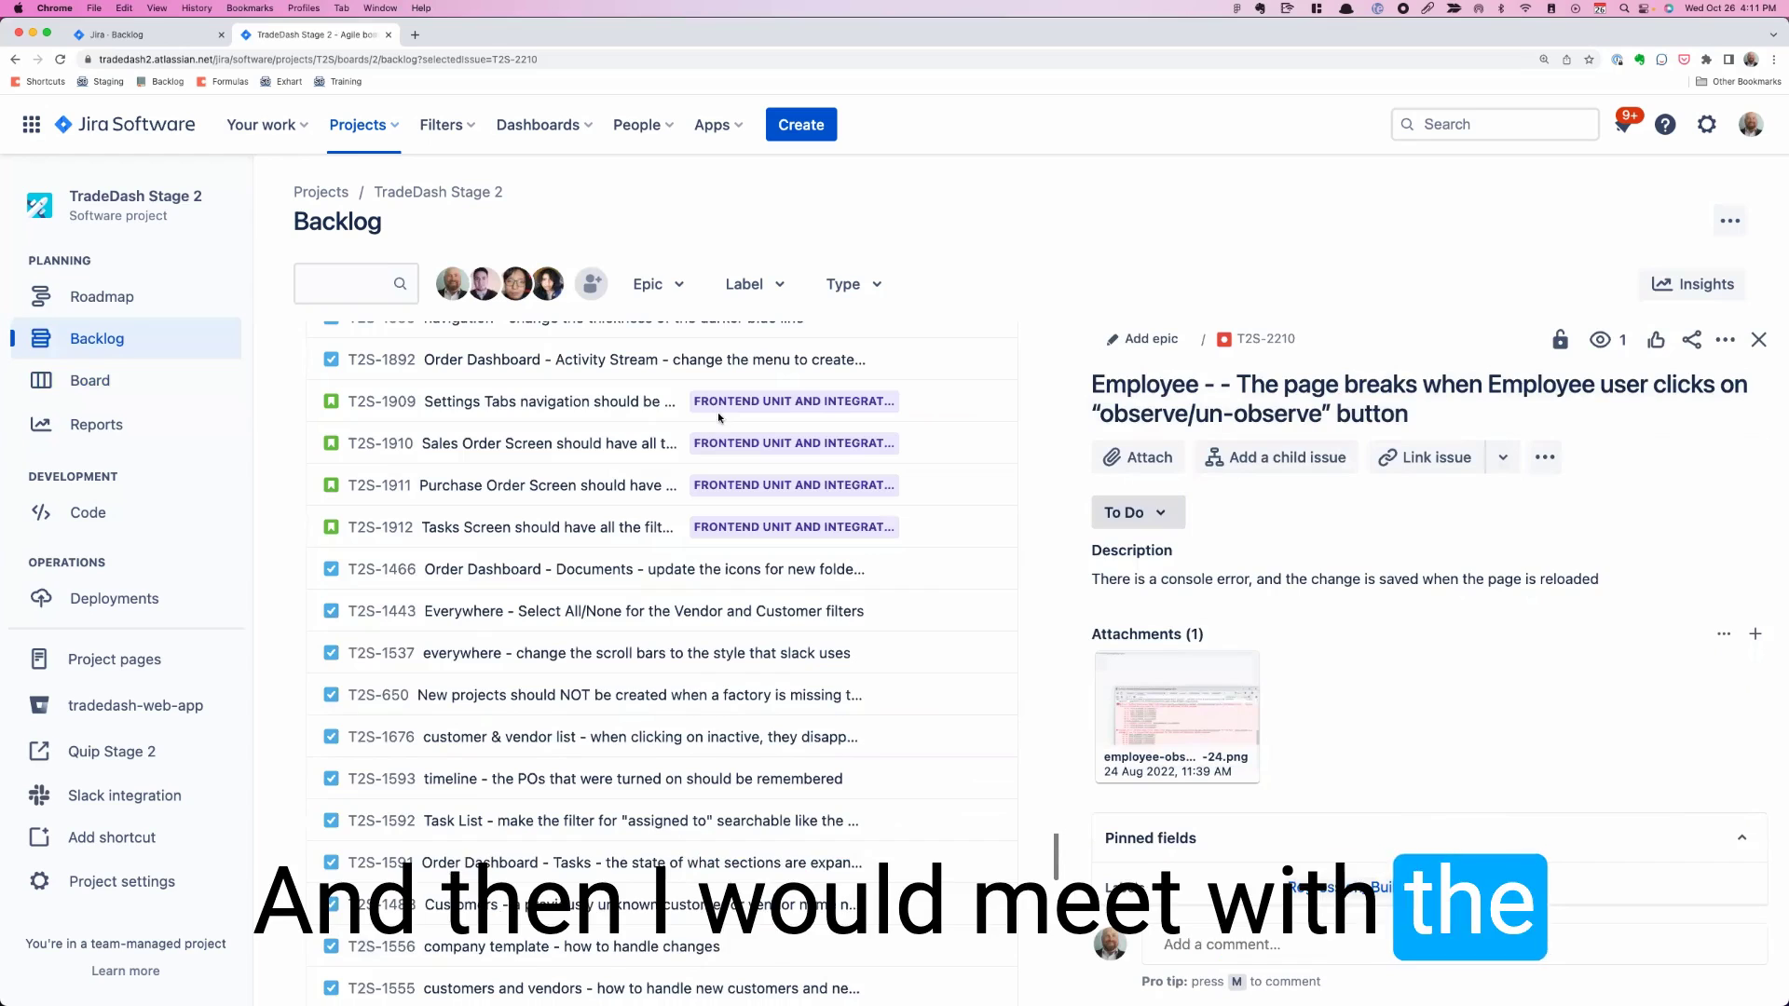
scroll(410, 652, "up", 10)
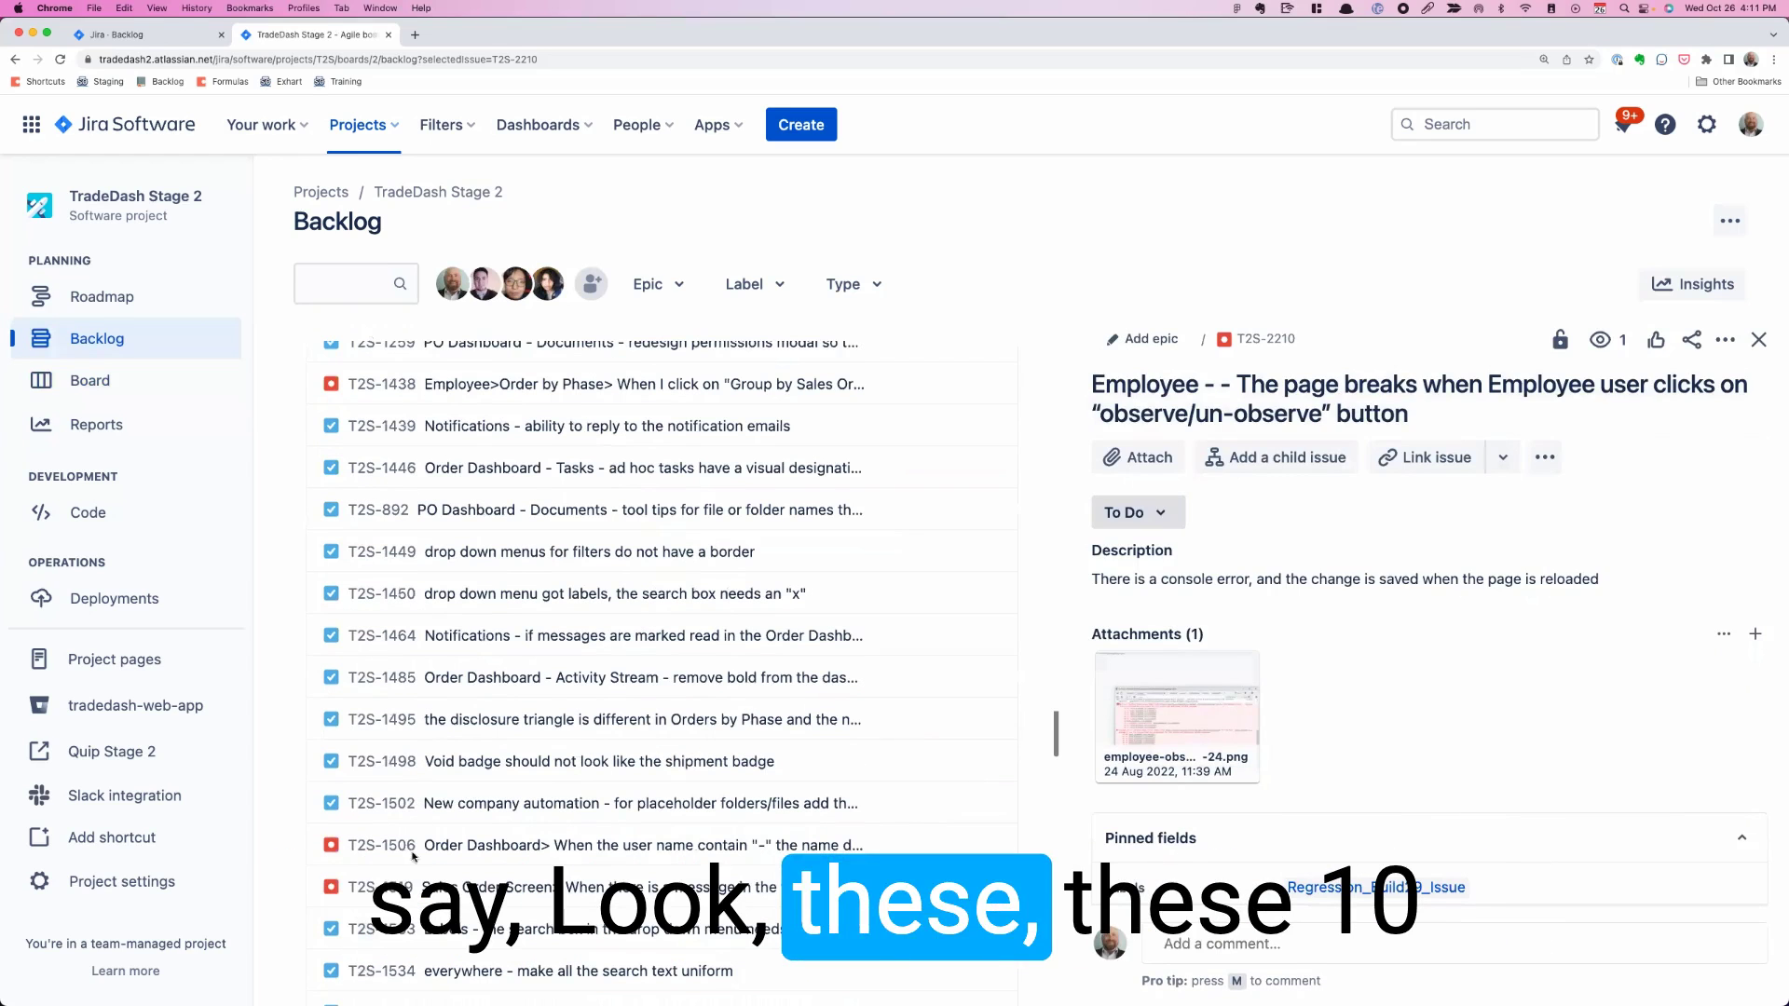
scroll(414, 857, "up", 10)
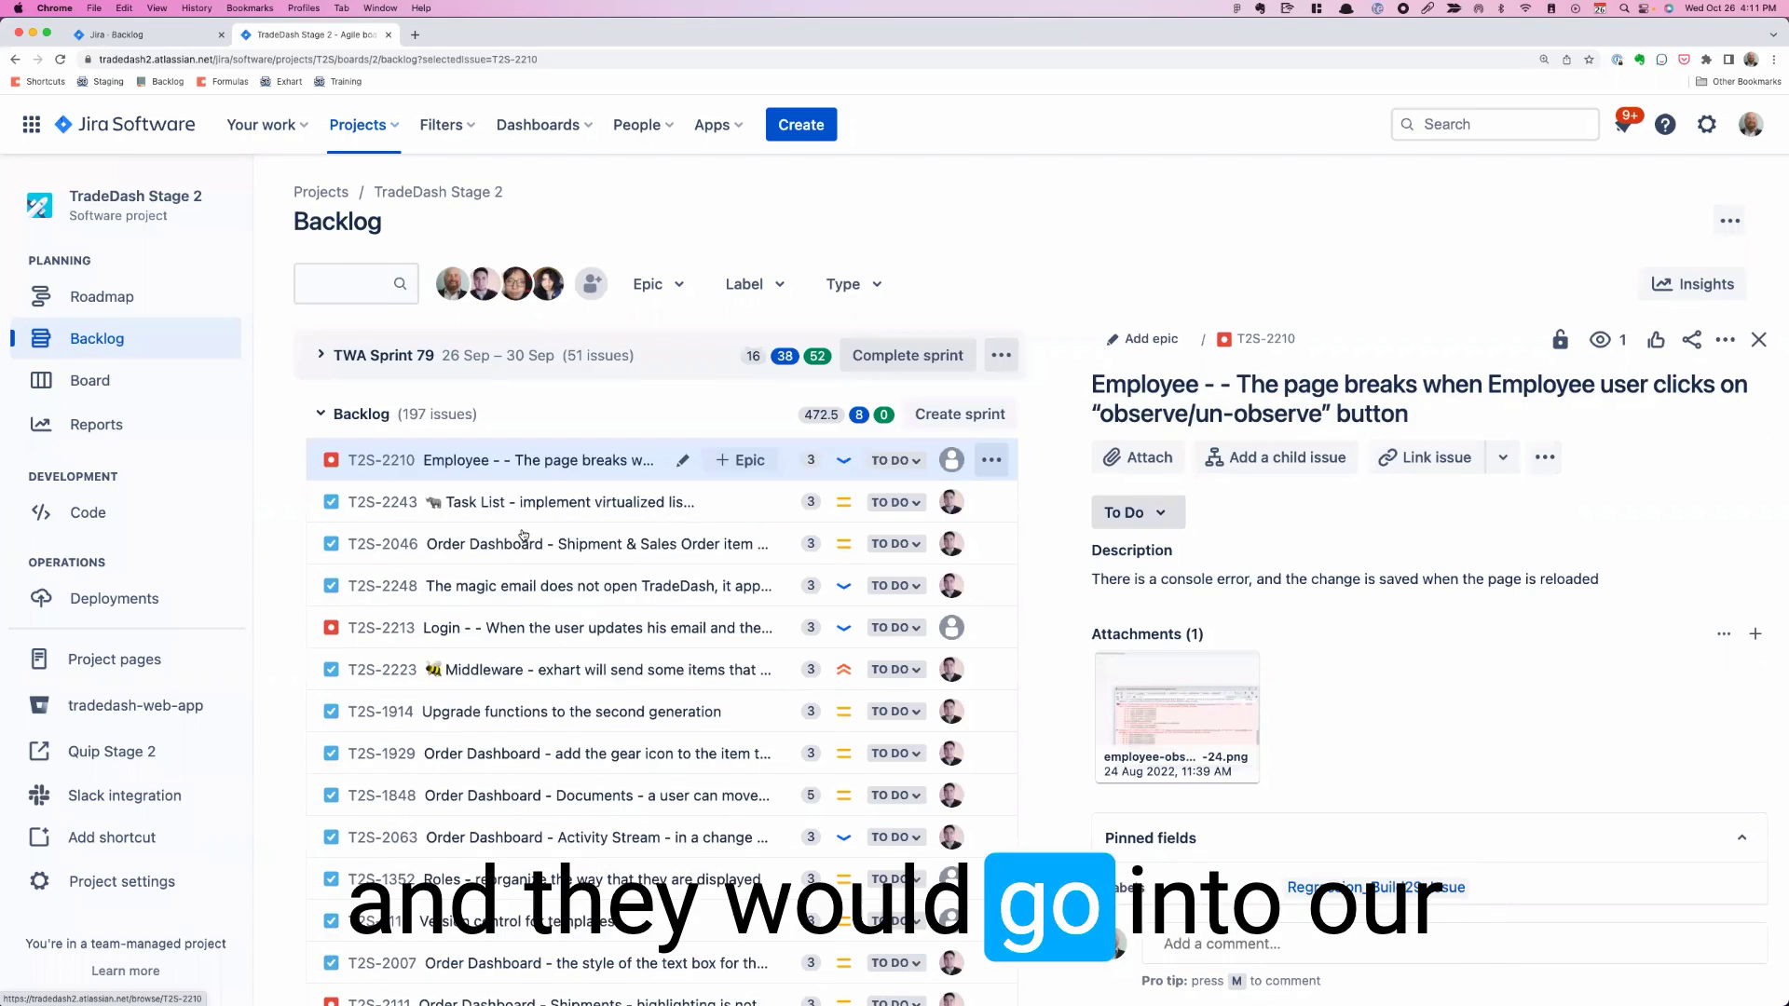
- Return to the Jira sprint board, then switch to the Coda ticket-tracking doc's tab
left_click(91, 380)
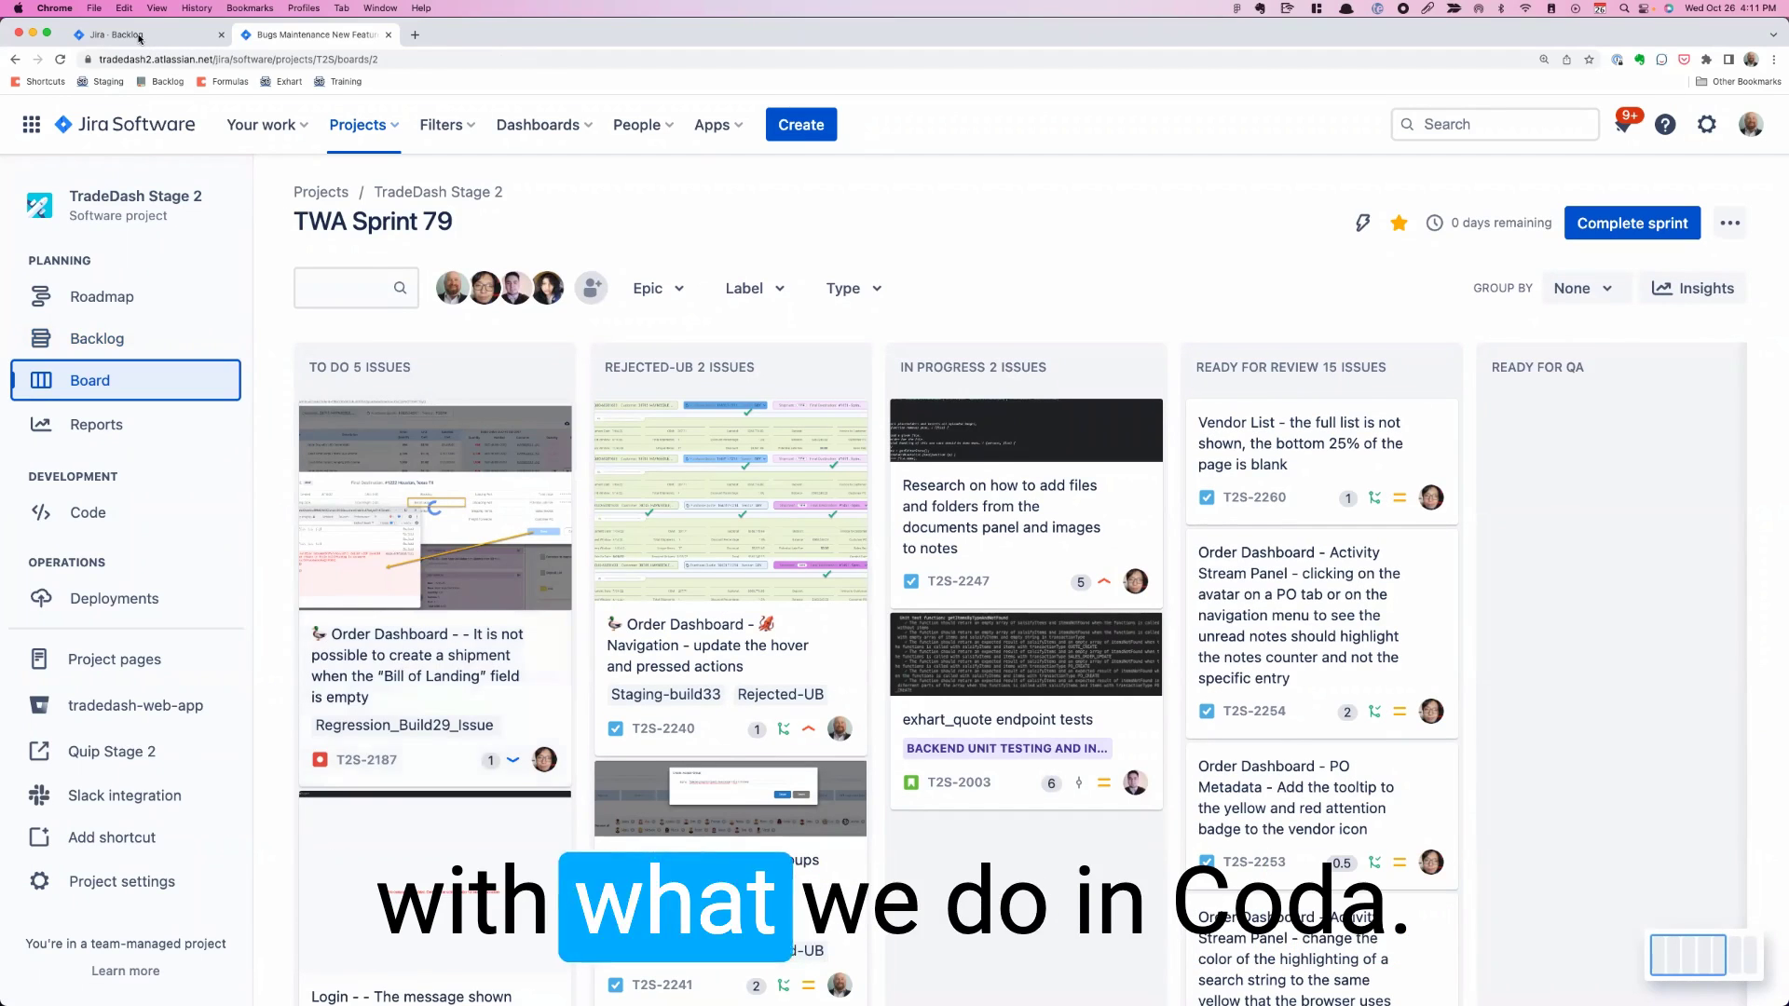
key("super+1")
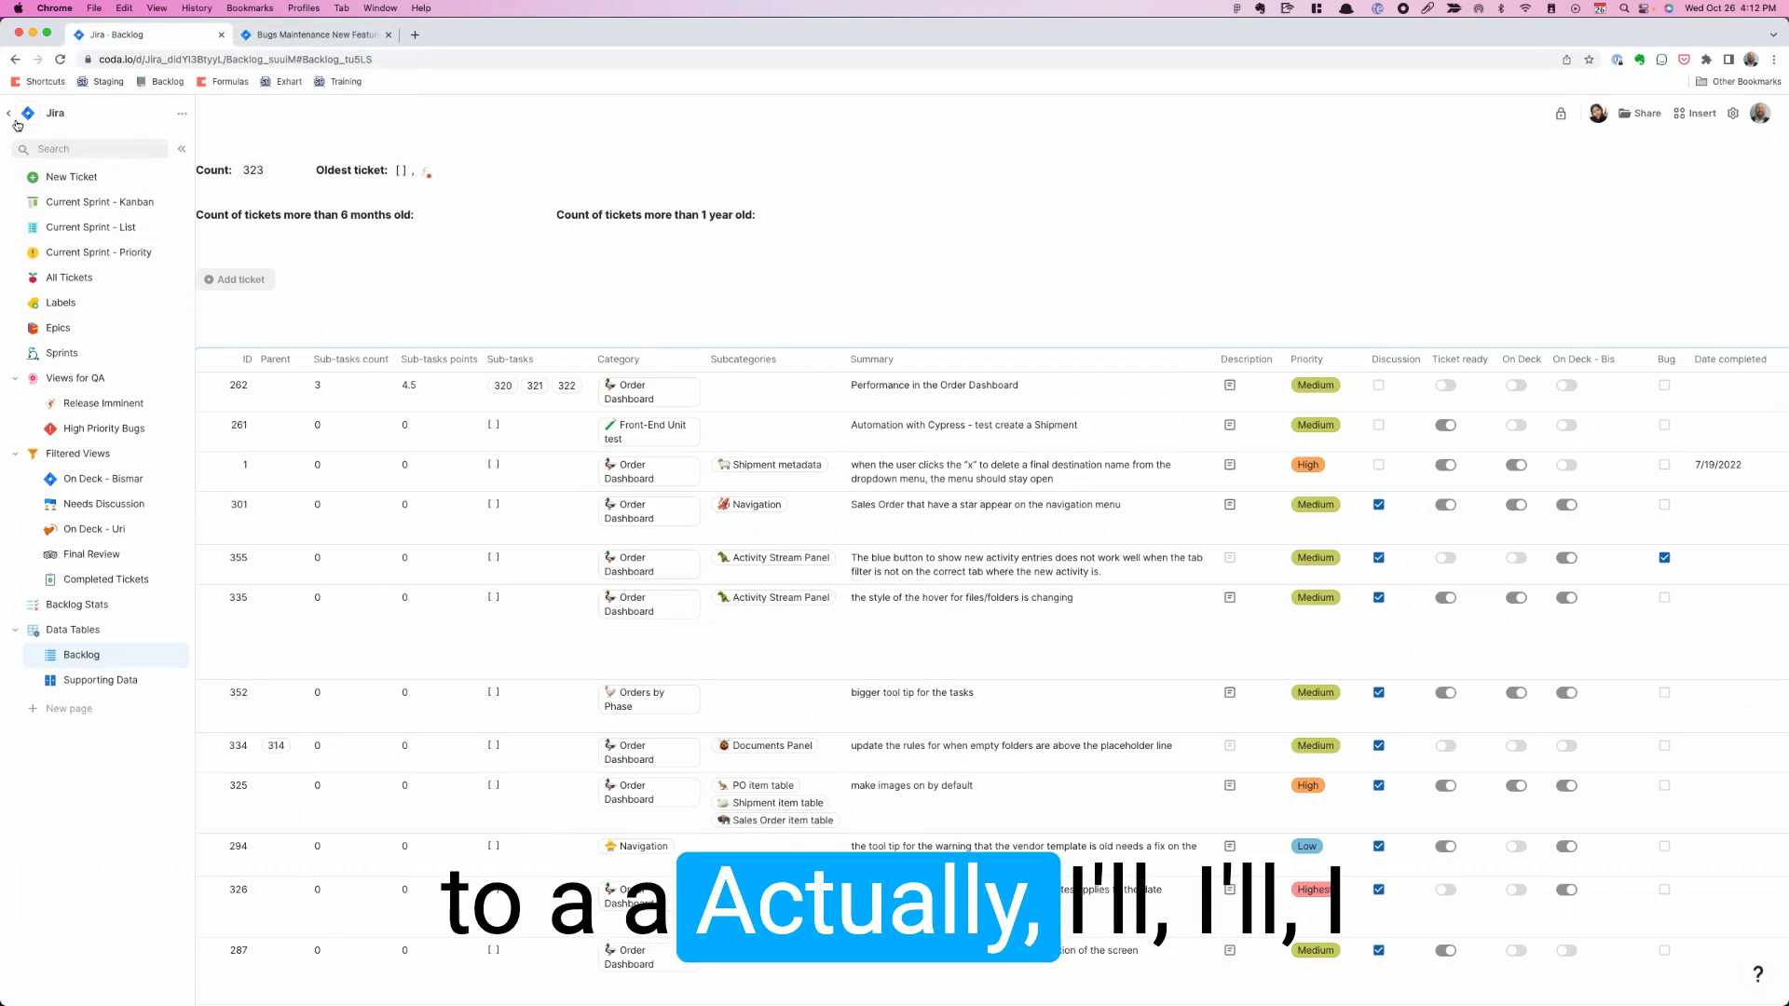
- Create blank ticket 363 from the New Ticket page and view it in All Tickets
left_click(80, 183)
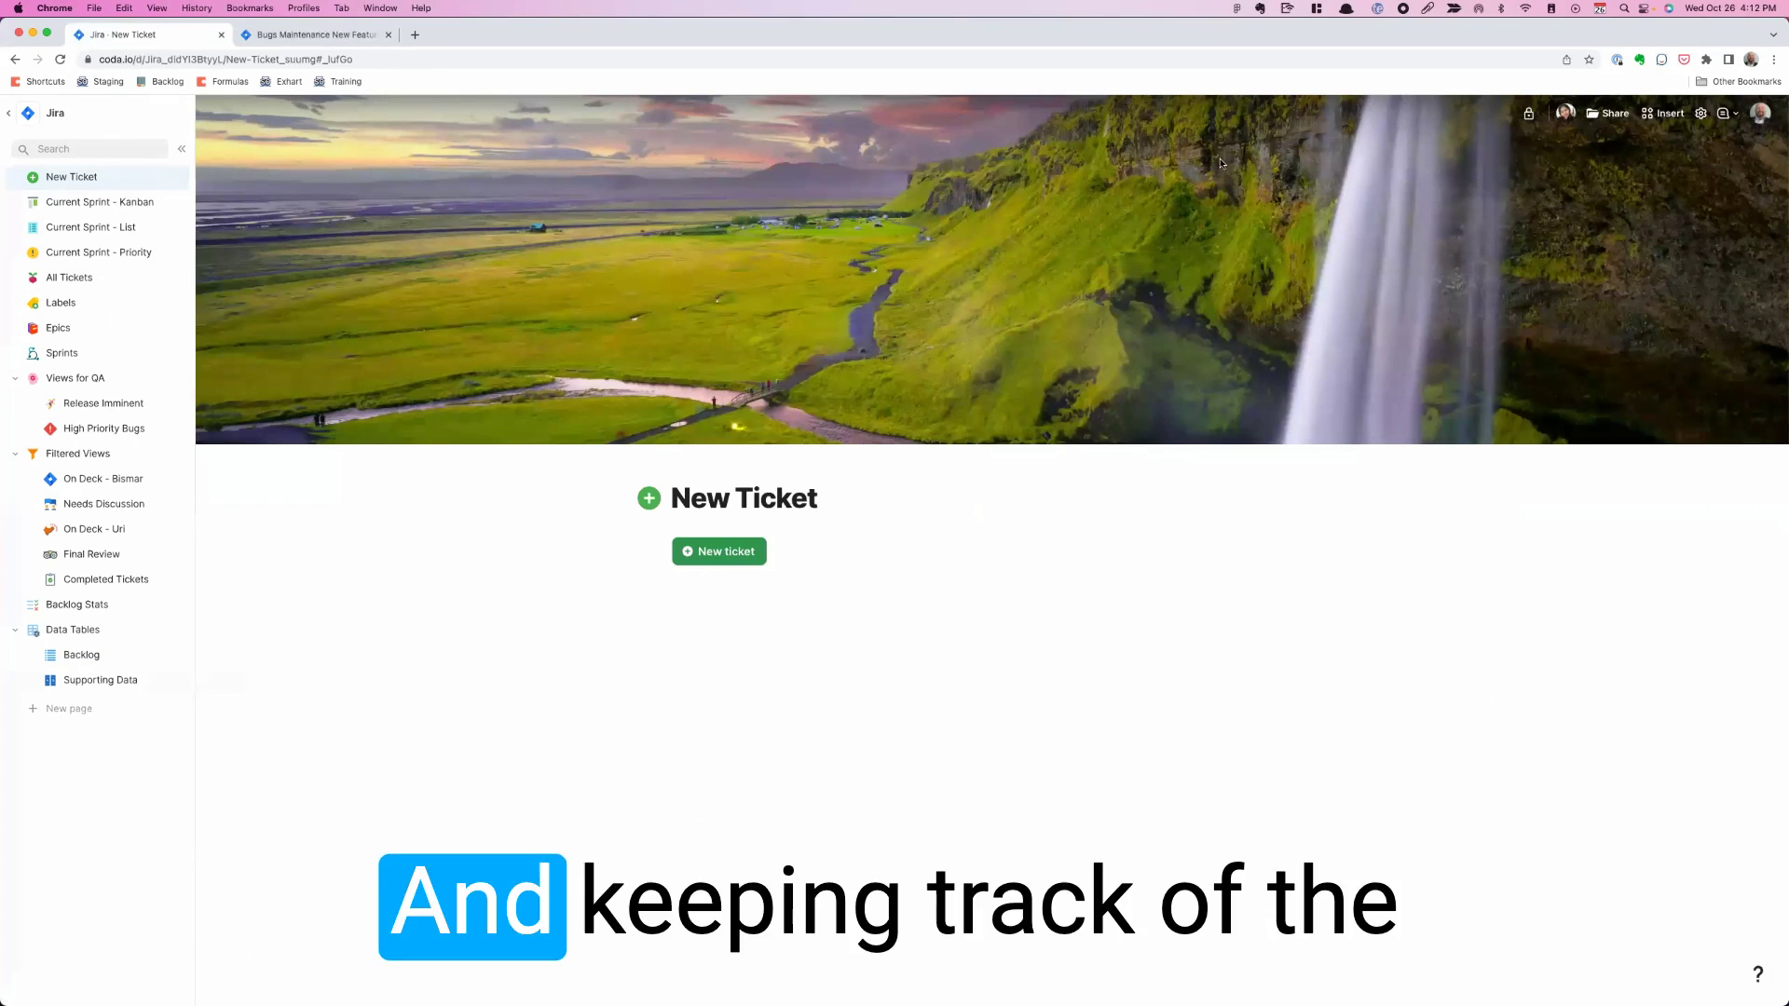
left_click(719, 550)
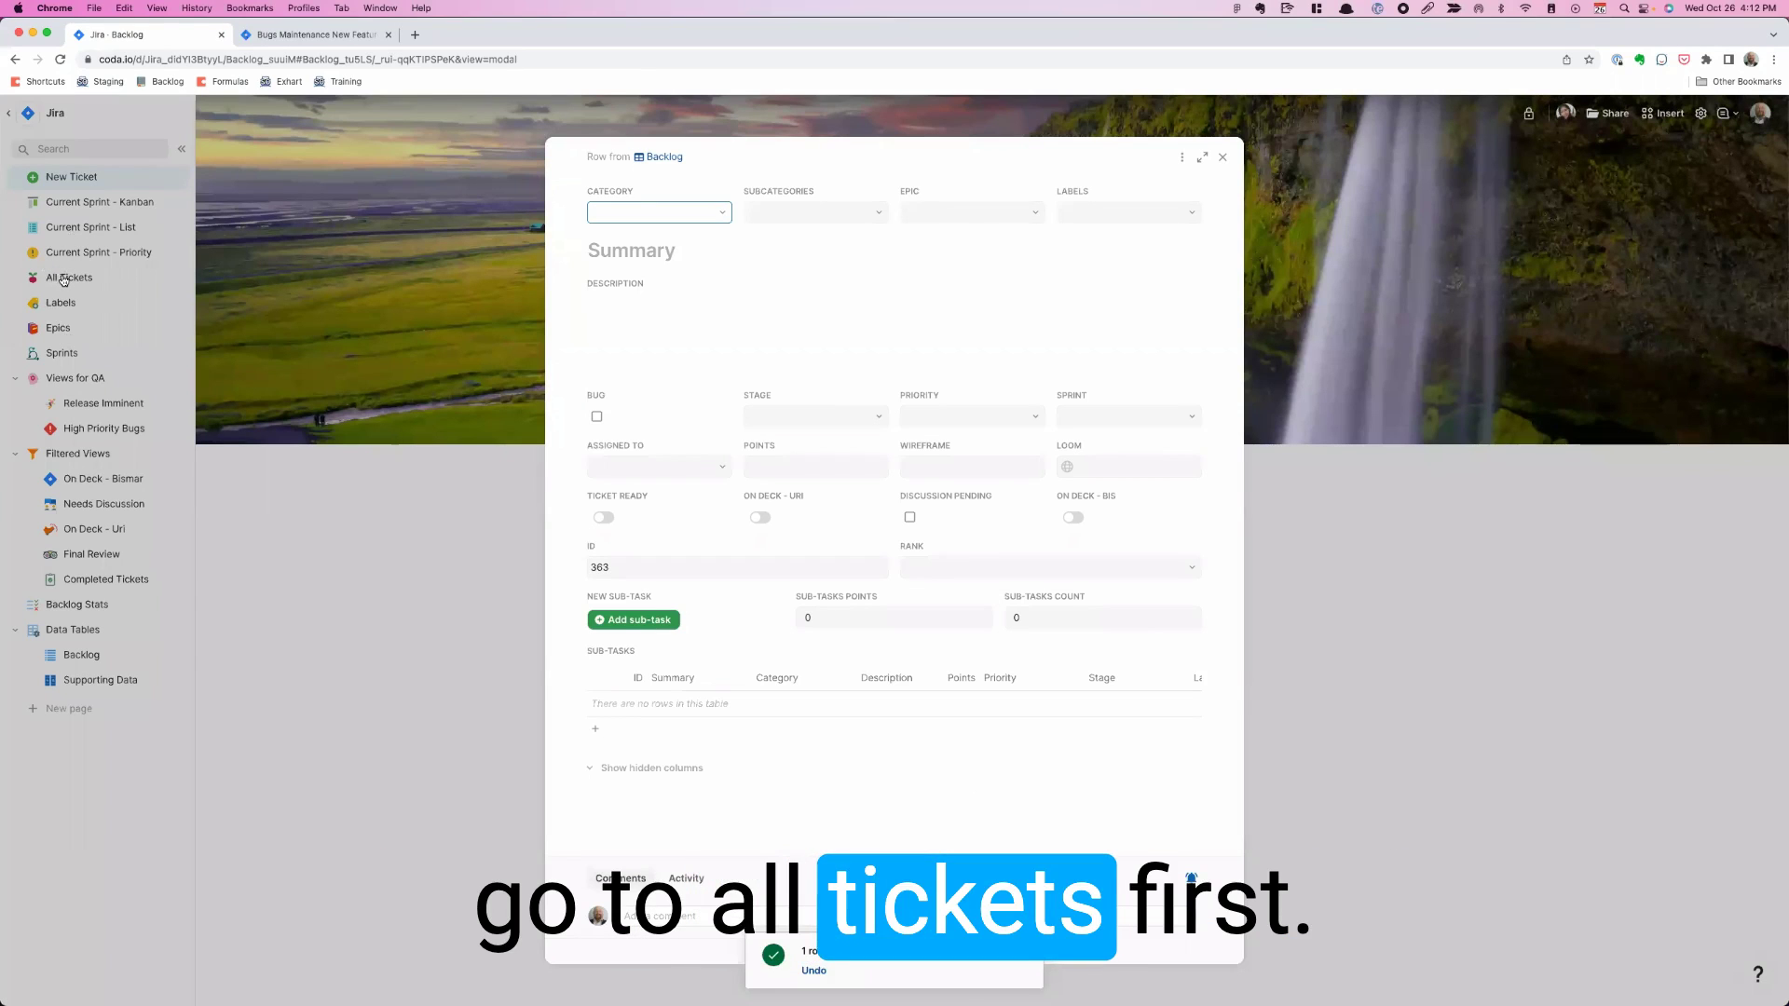
left_click(63, 280)
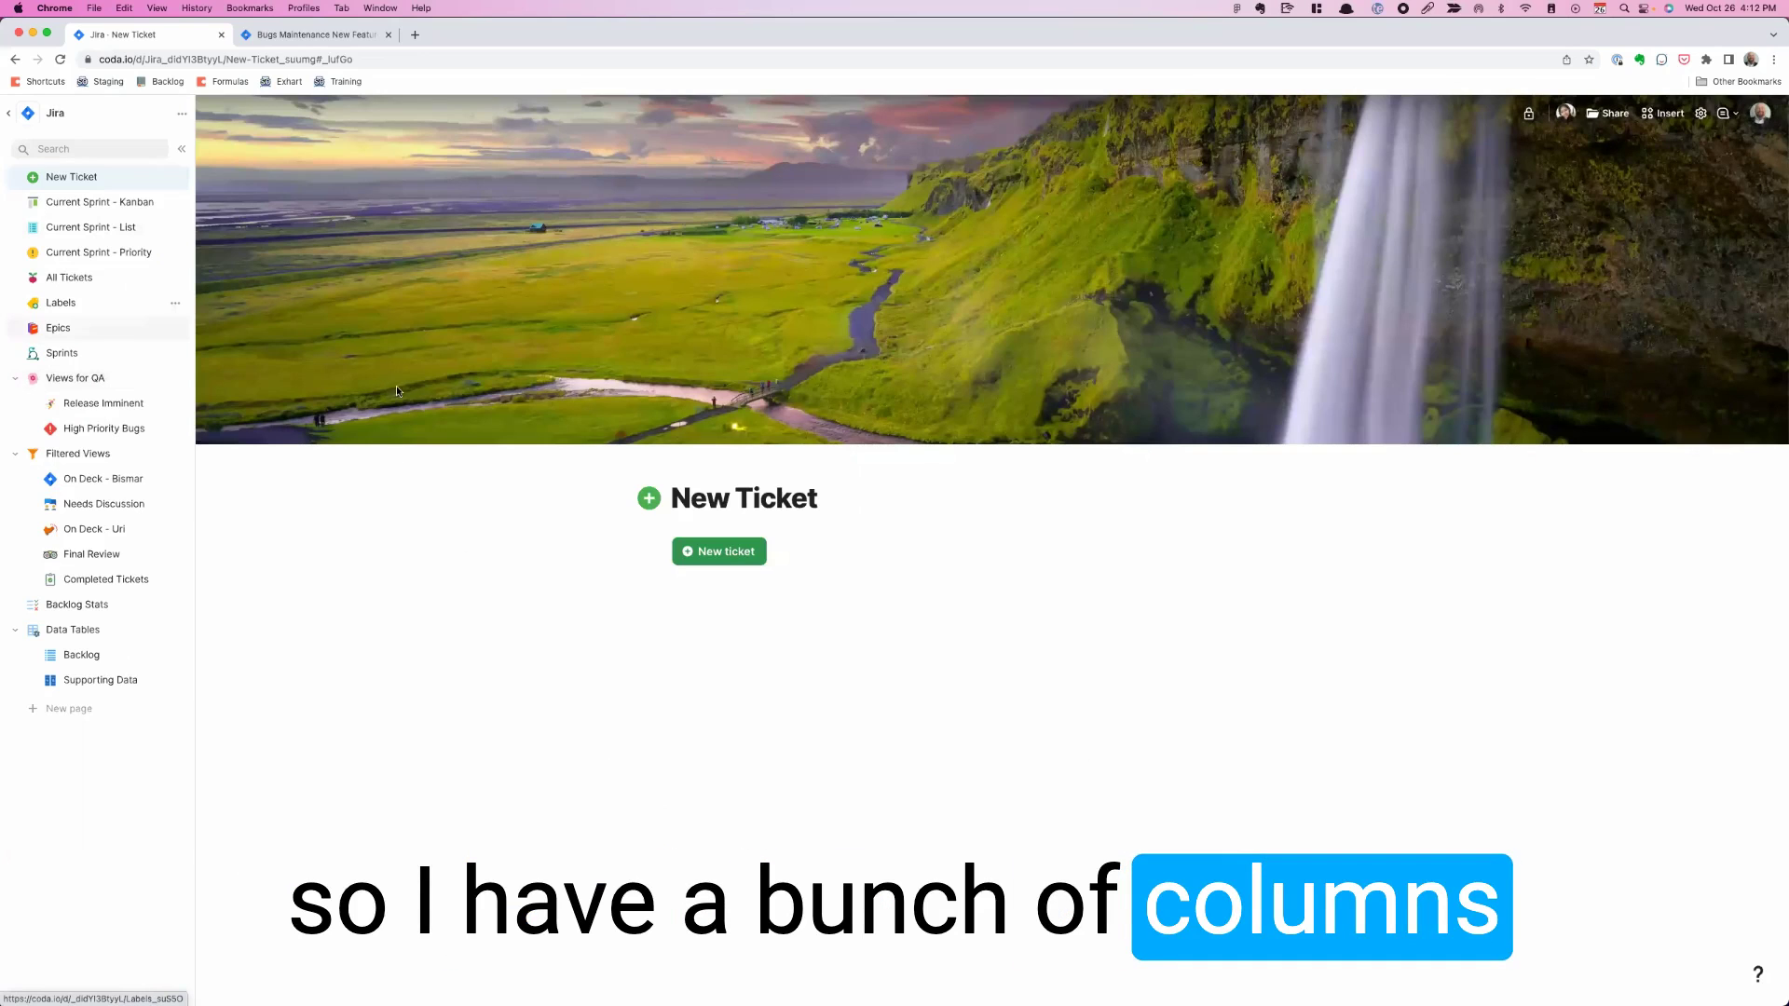
left_click(69, 277)
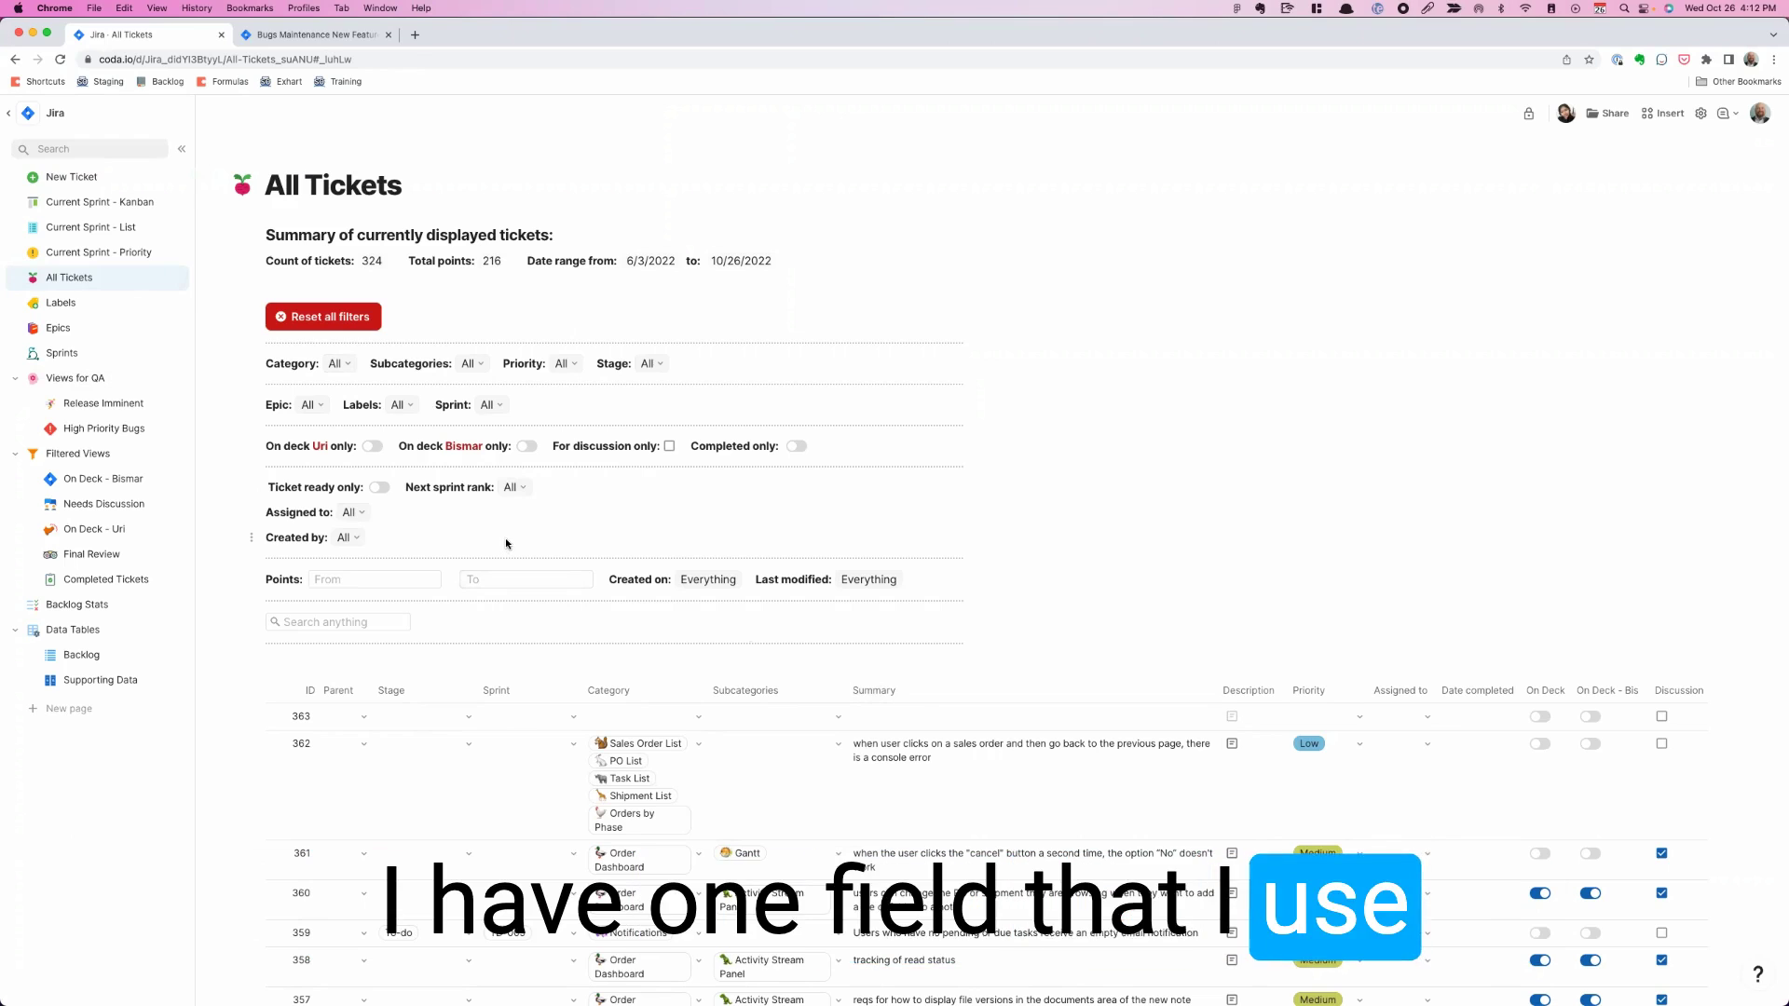
- Scroll sideways across the All Tickets table to review its columns
scroll(939, 724, "right", 8)
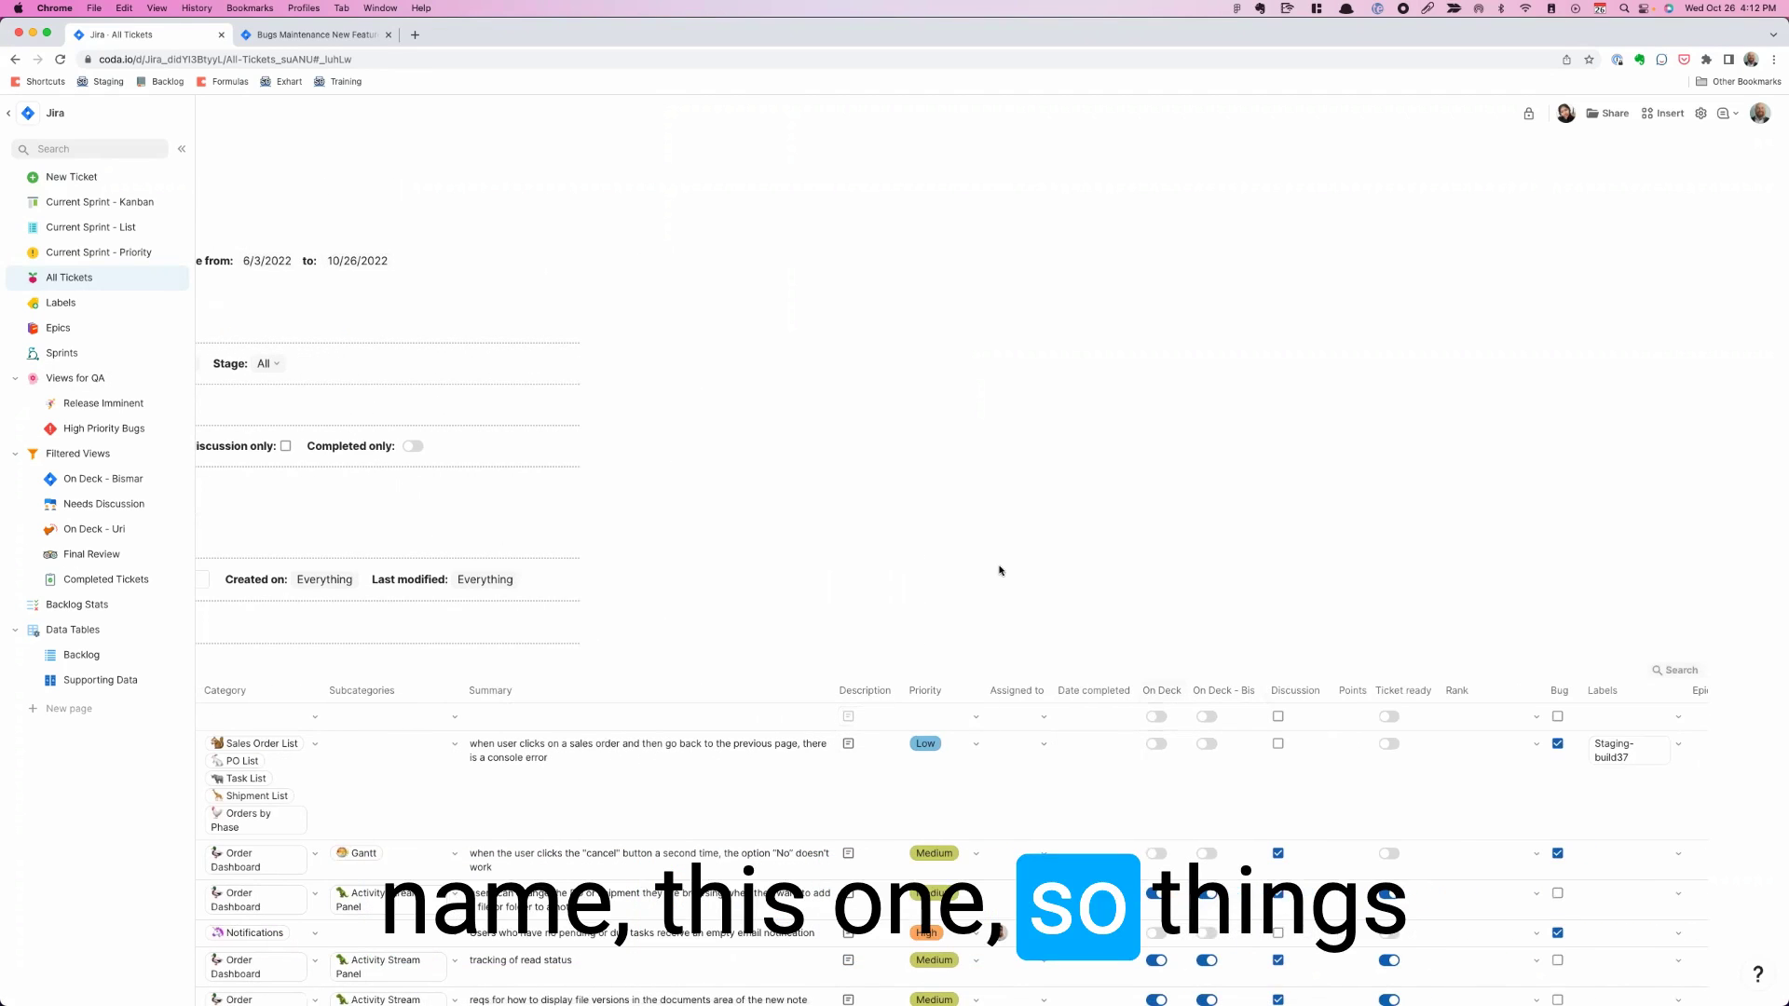
scroll(1000, 571, "left", 3)
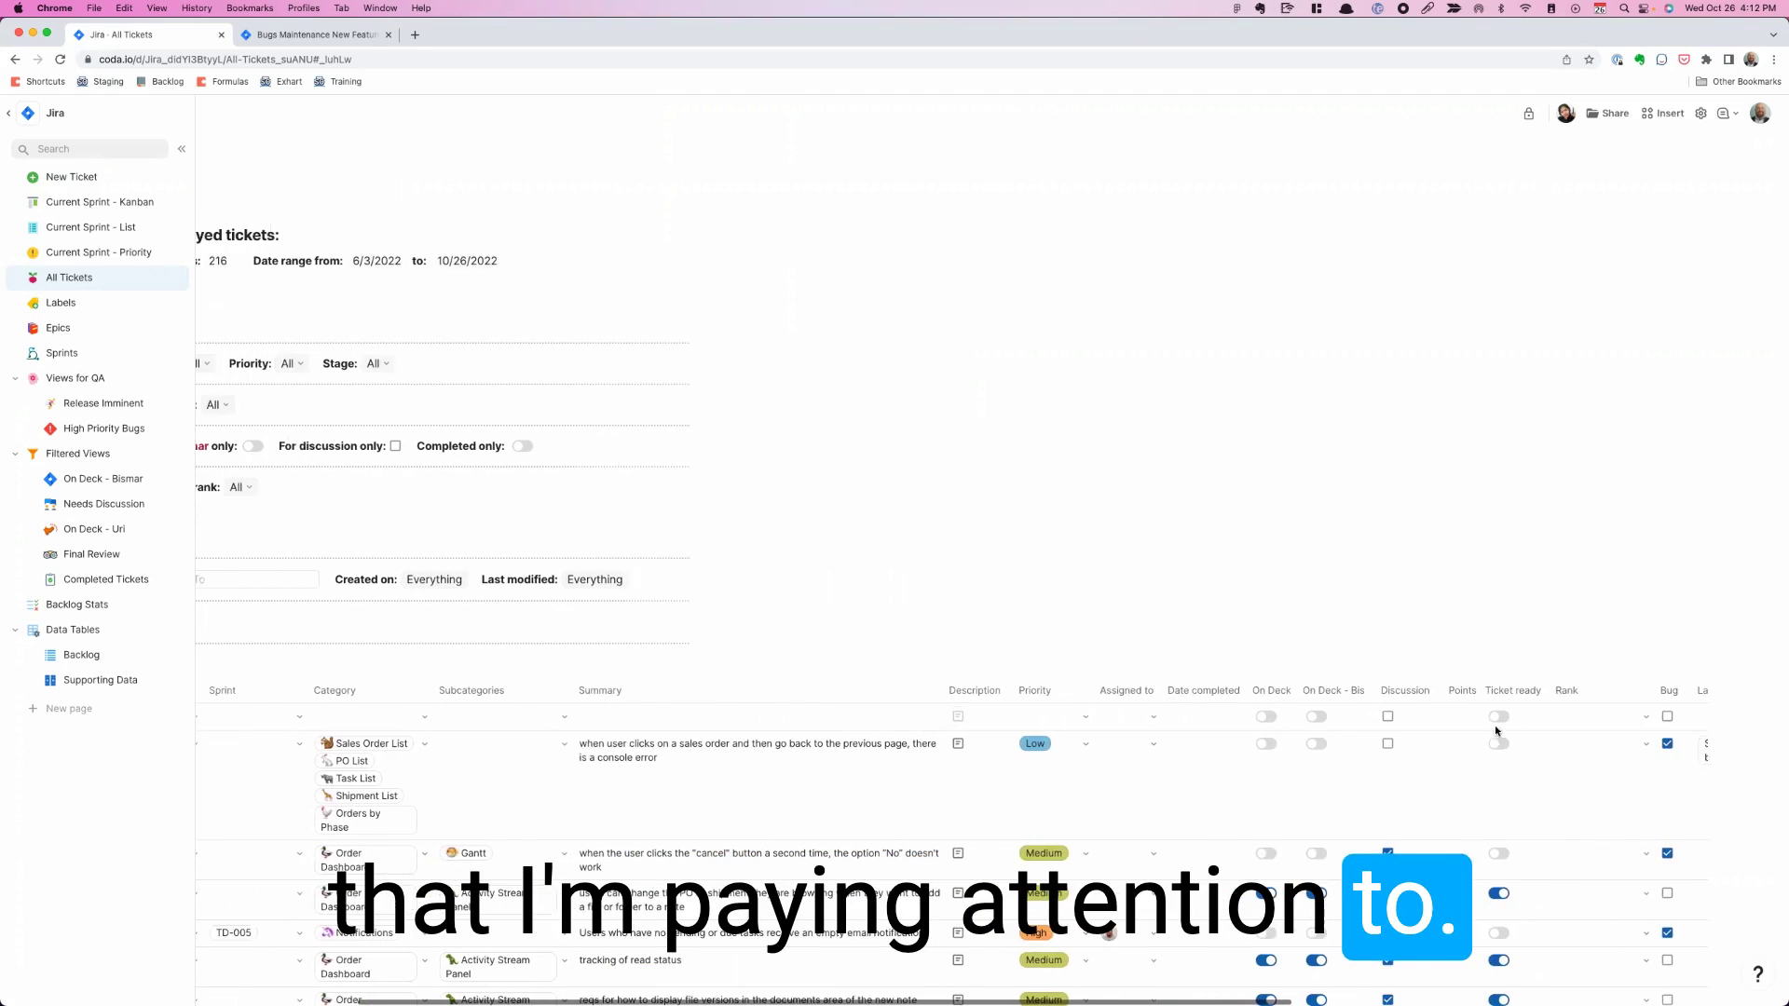
scroll(1504, 718, "left", 5)
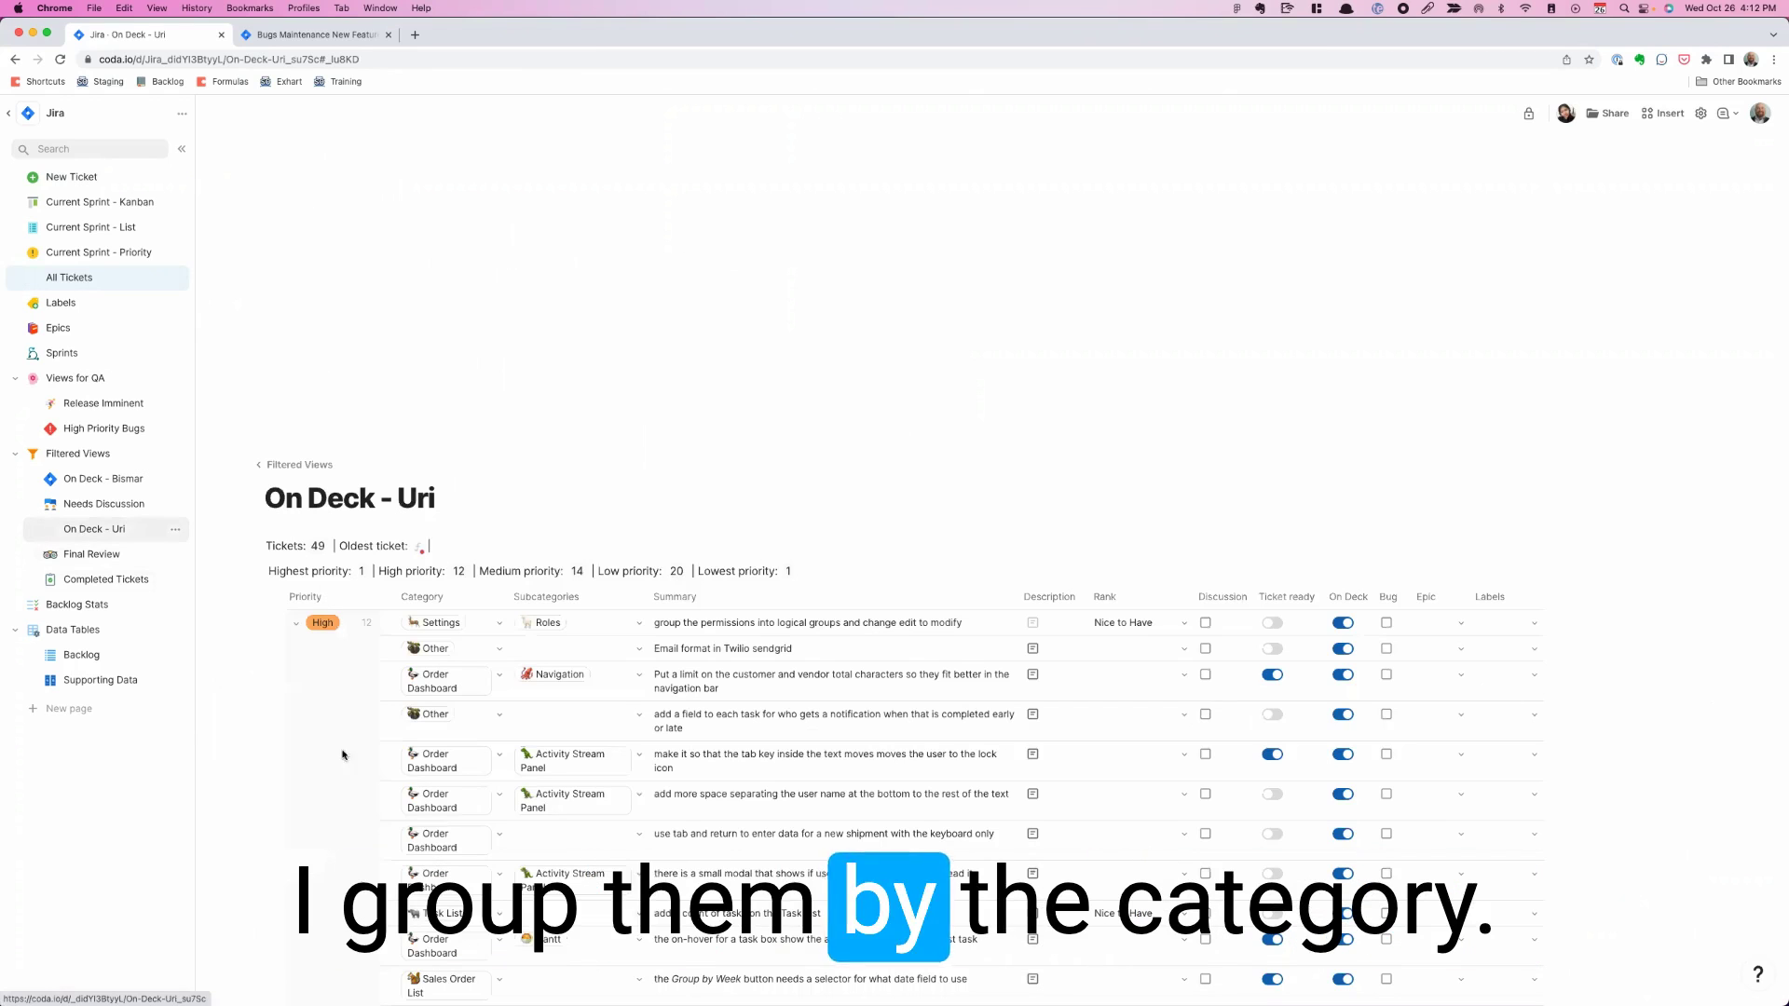
- Scan the 49 On Deck - Uri tickets by priority, then switch to Needs Discussion
scroll(367, 699, "down", 3)
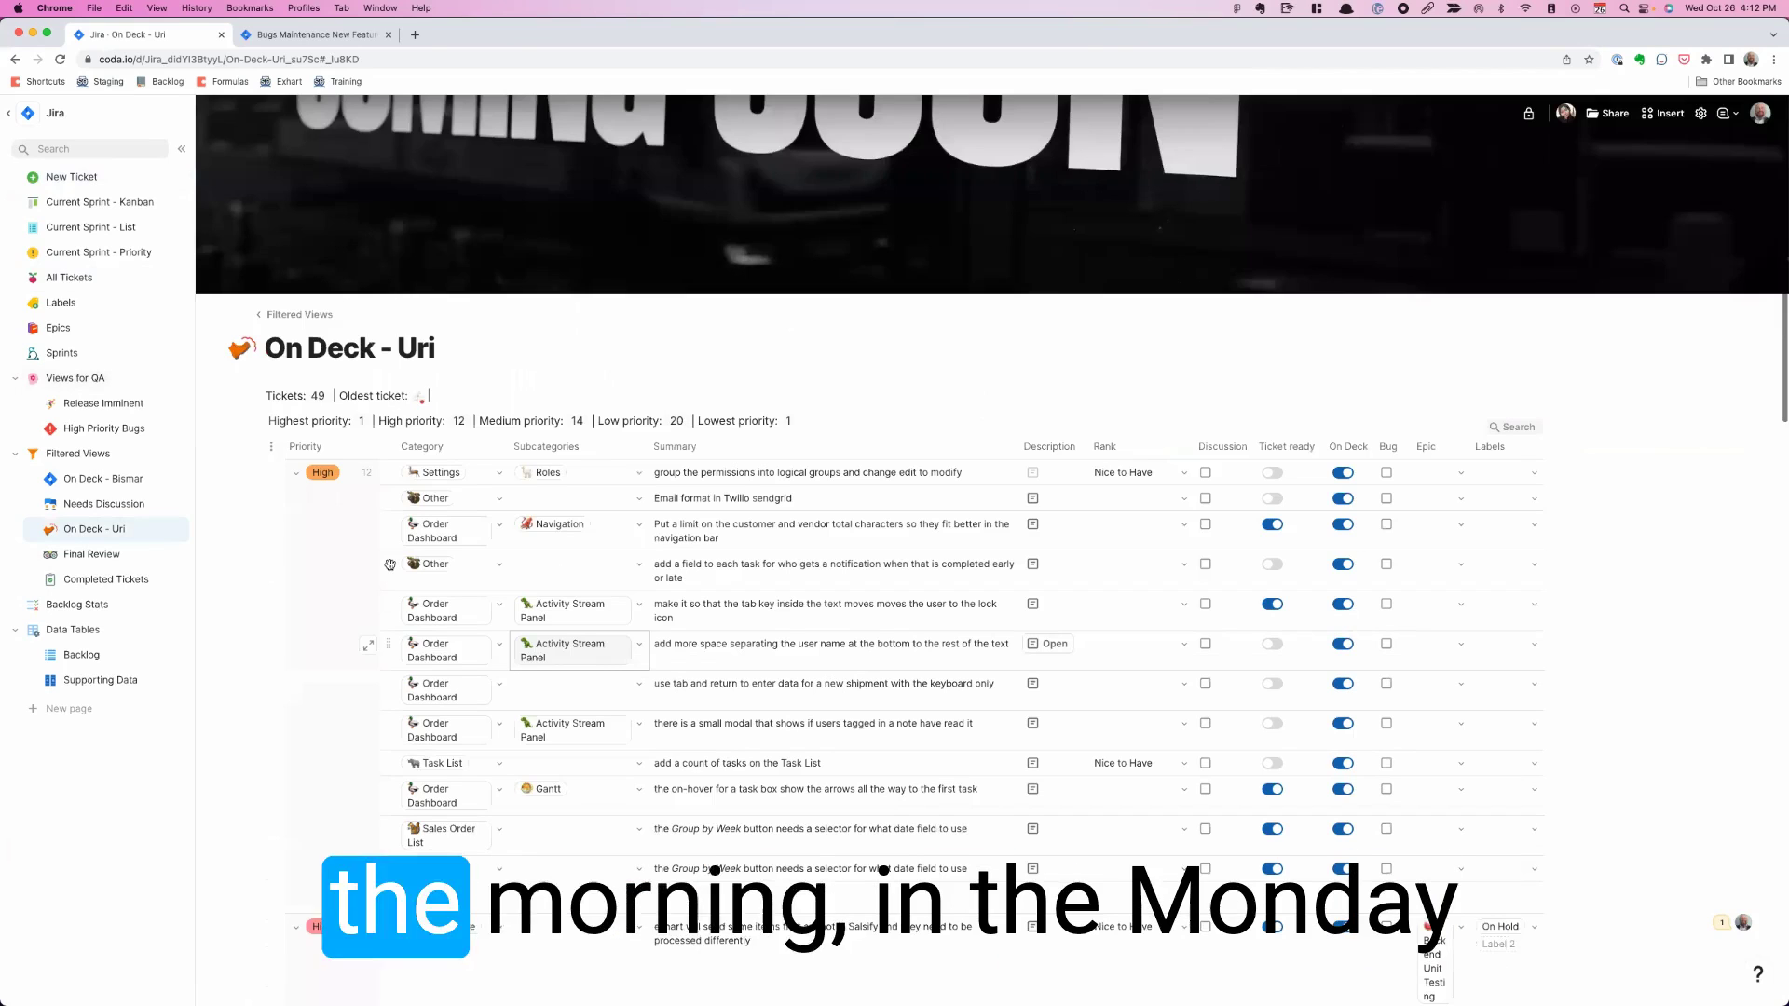
scroll(389, 565, "down", 5)
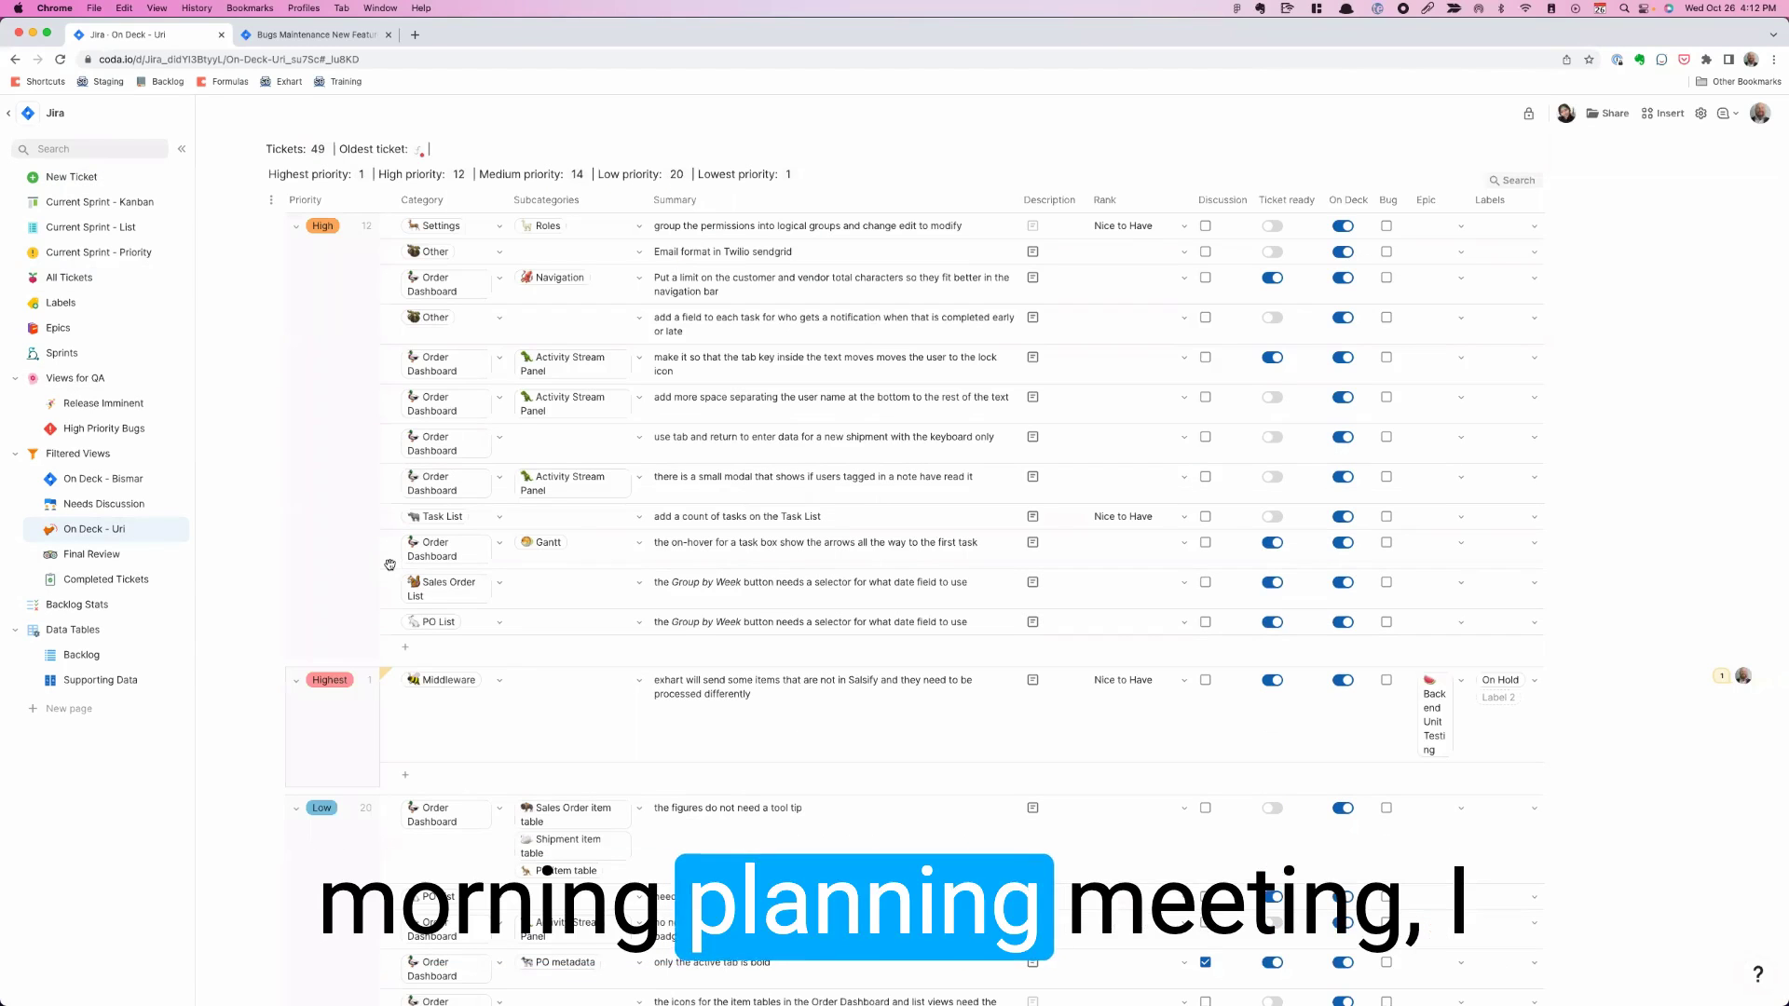
scroll(1204, 290, "up", 1)
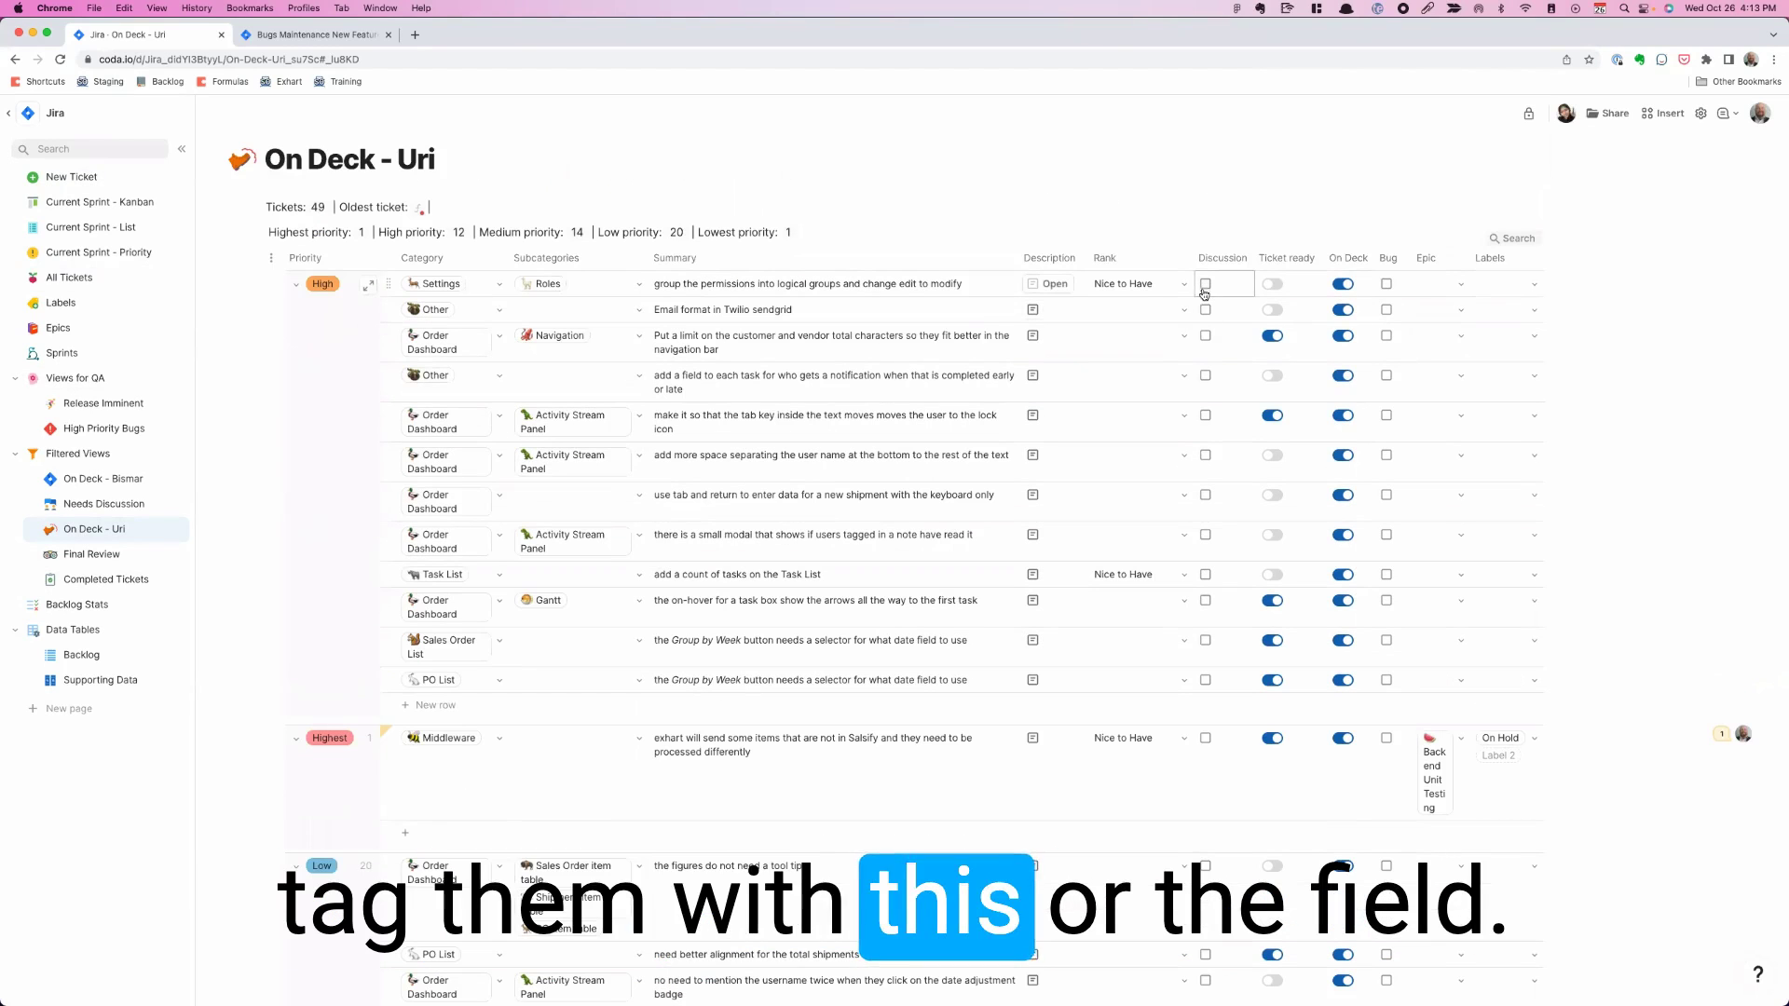
left_click(79, 506)
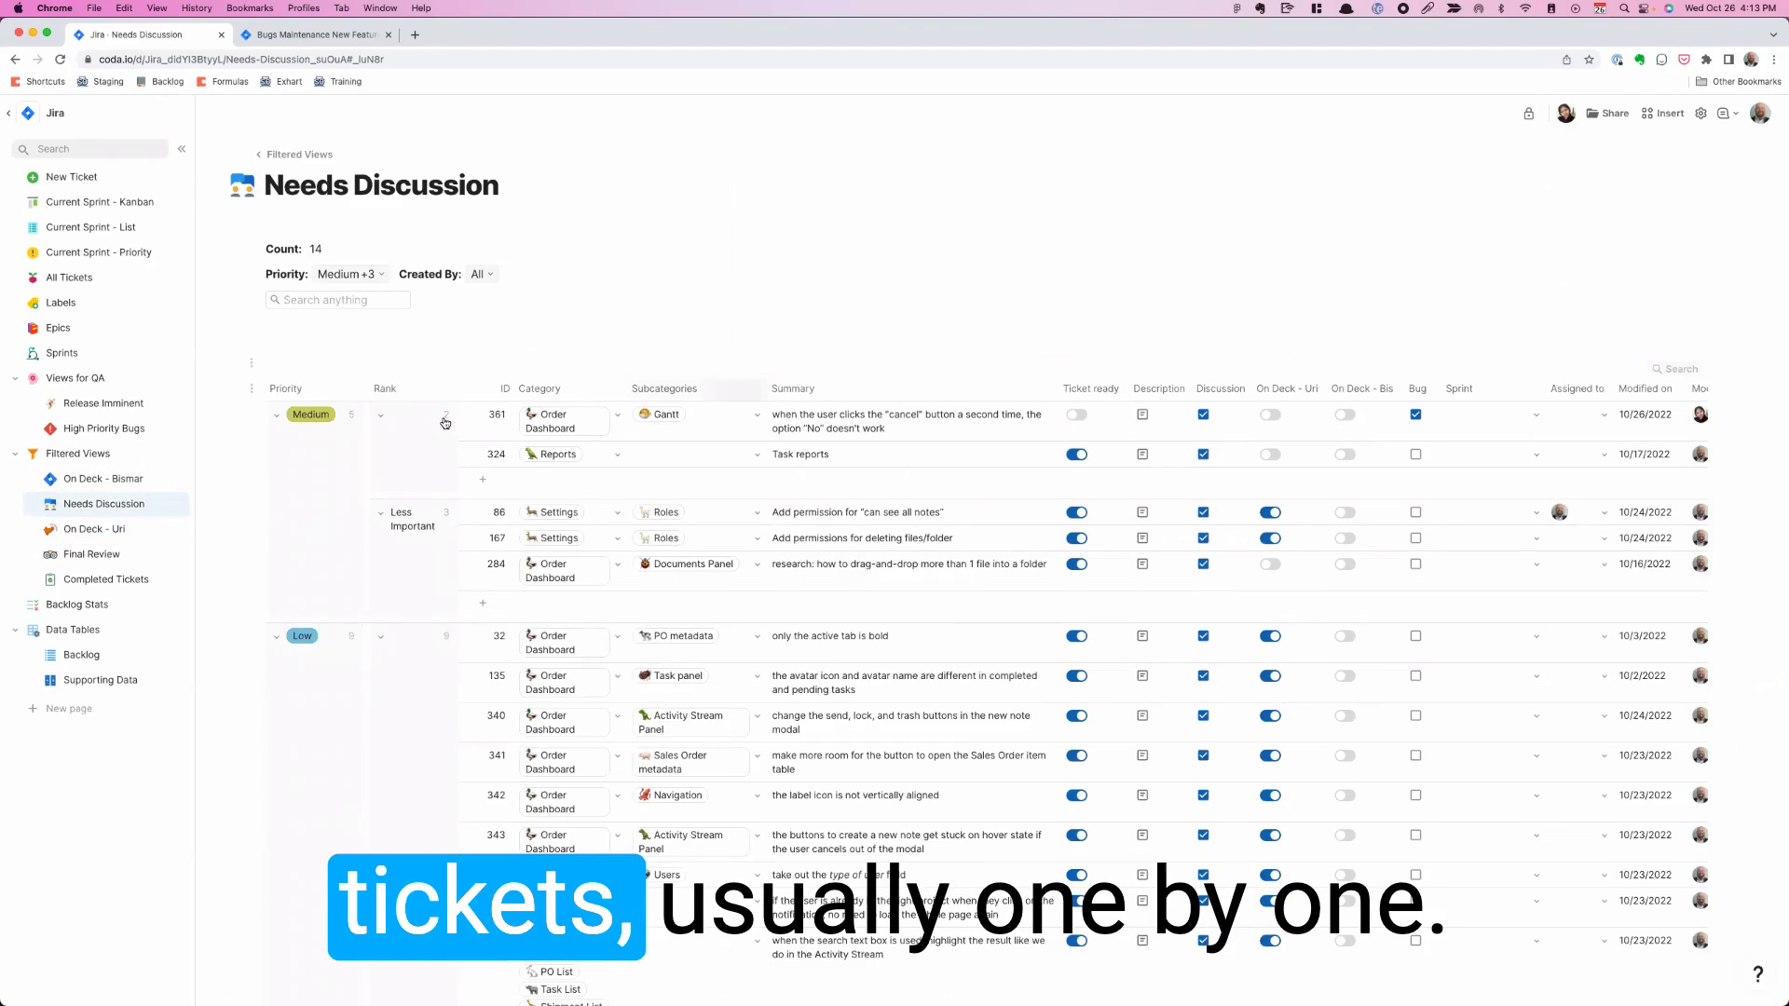
- Expand ticket 361's details, step to ticket 167, then close the detail view
key("shift+space")
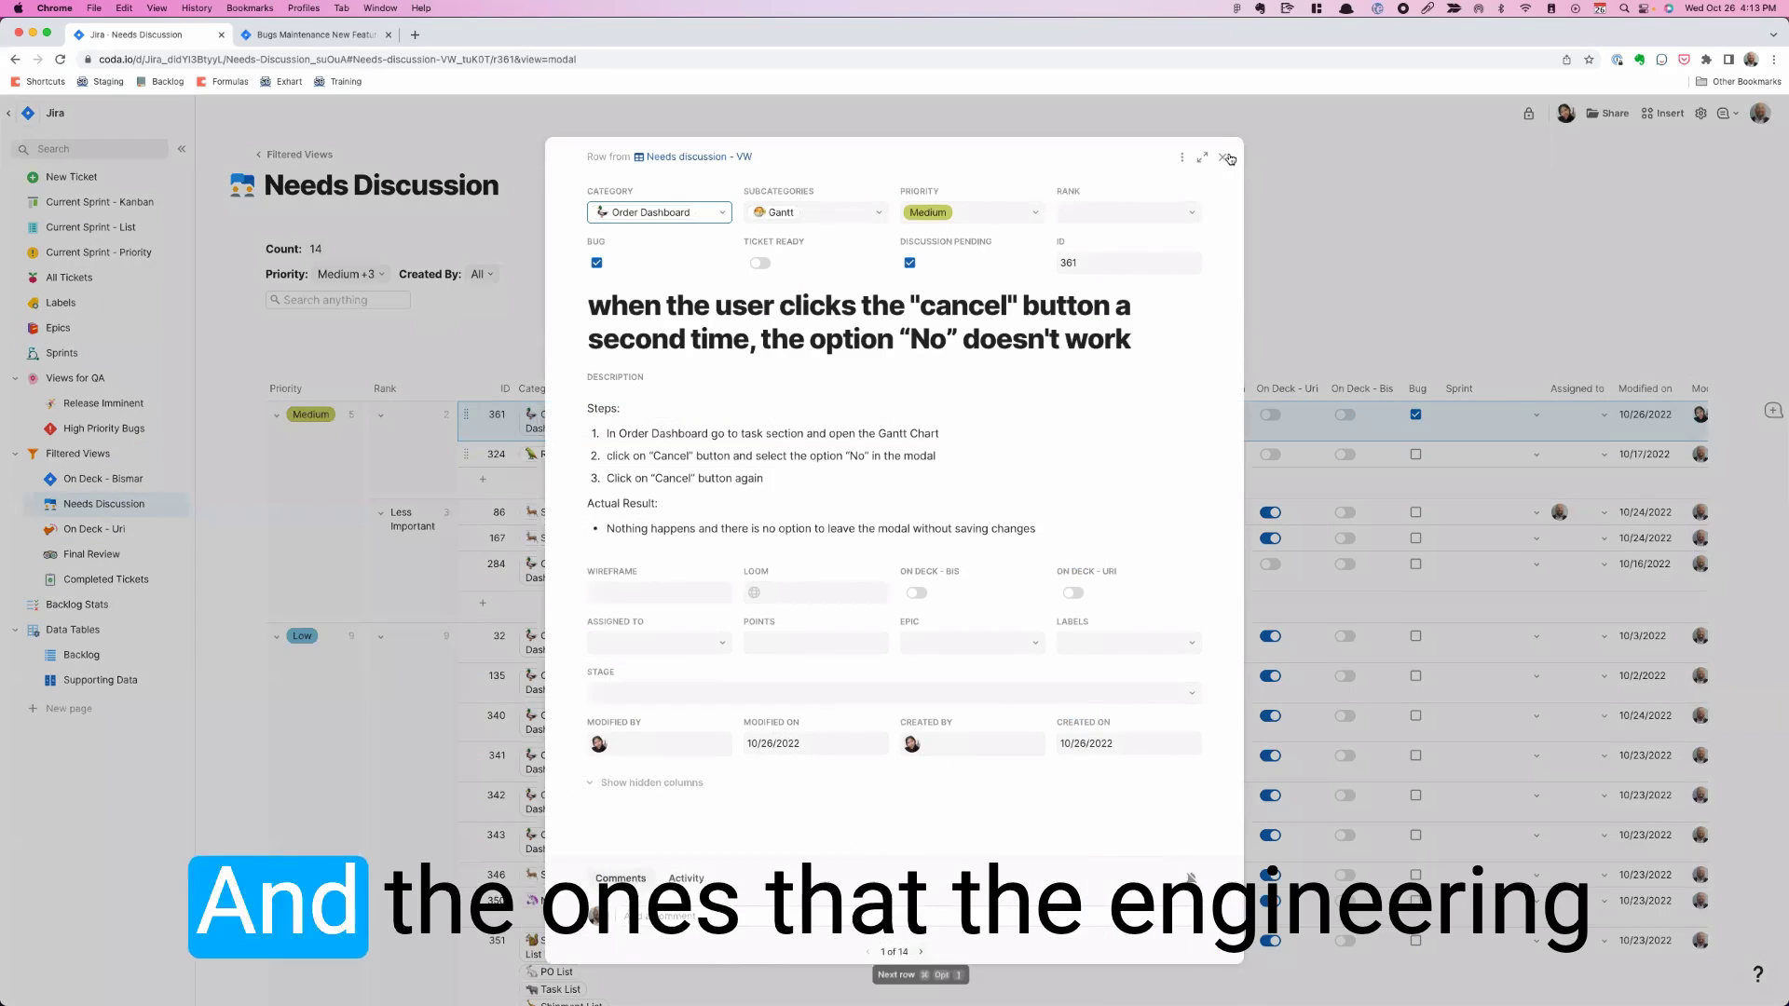
key("Down")
key("Down")
key("Down")
left_click(1224, 159)
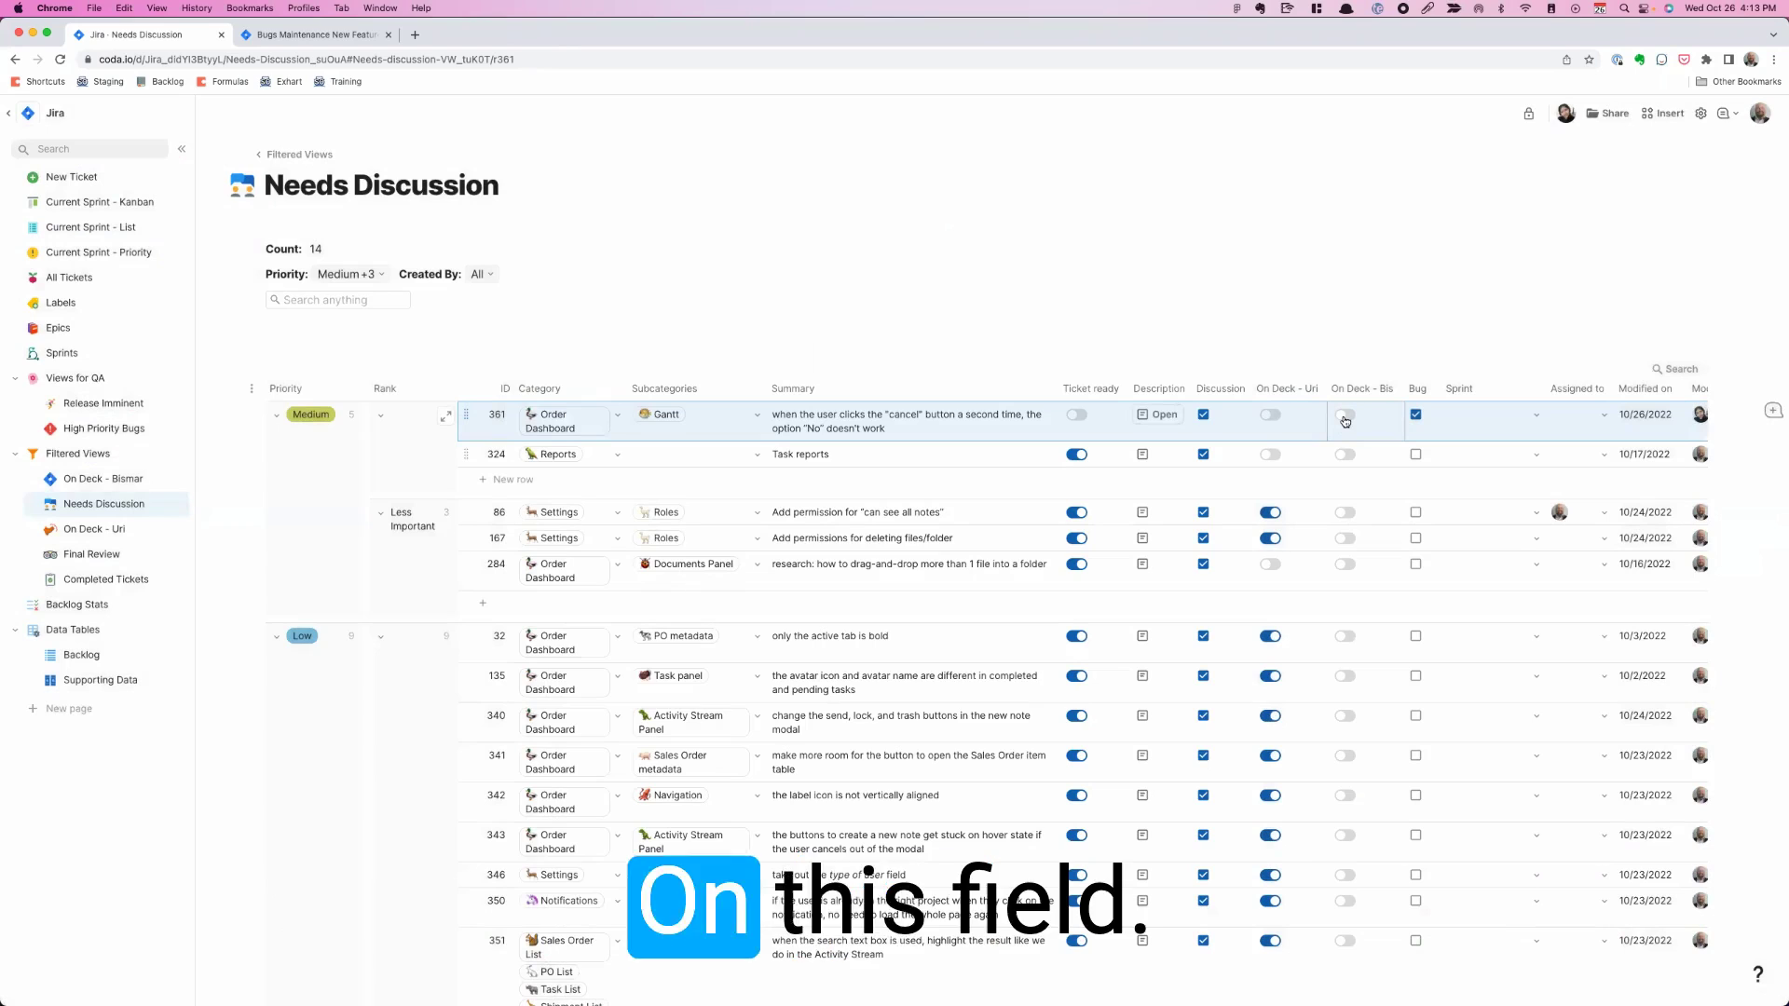
- Visit the On Deck - Bismar view, then the Current Sprint - Kanban board for sprint TD-005
left_click(109, 481)
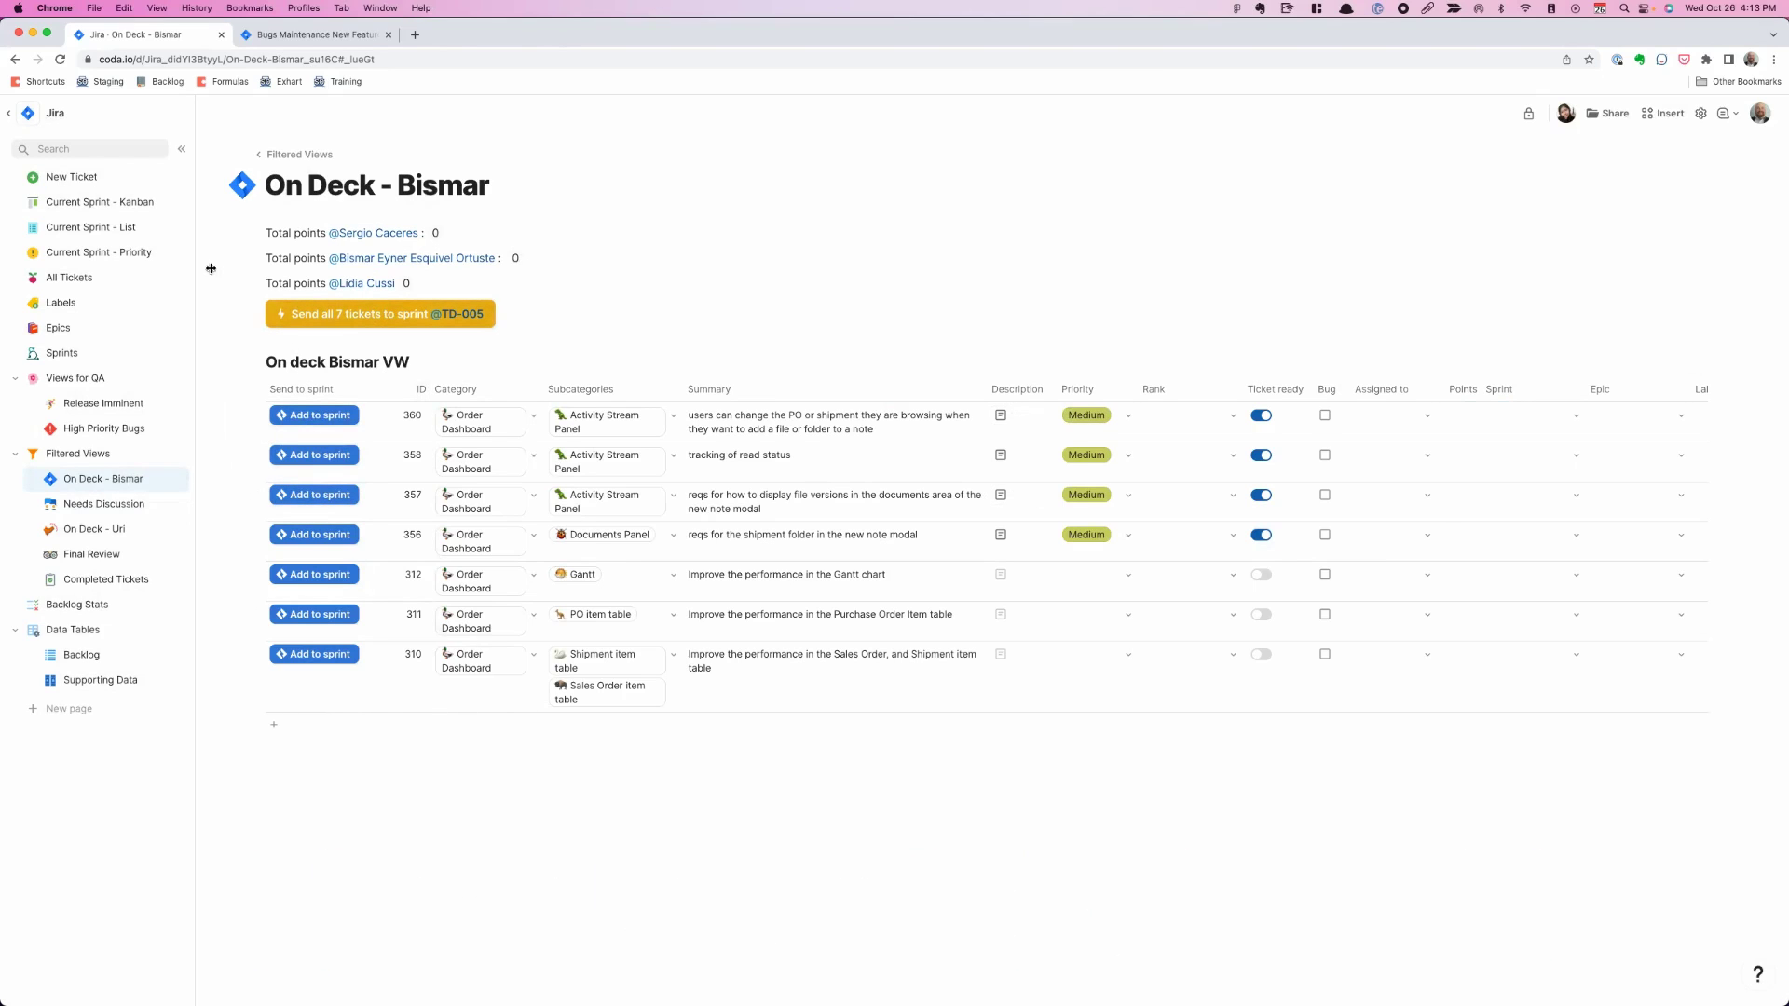
left_click(81, 206)
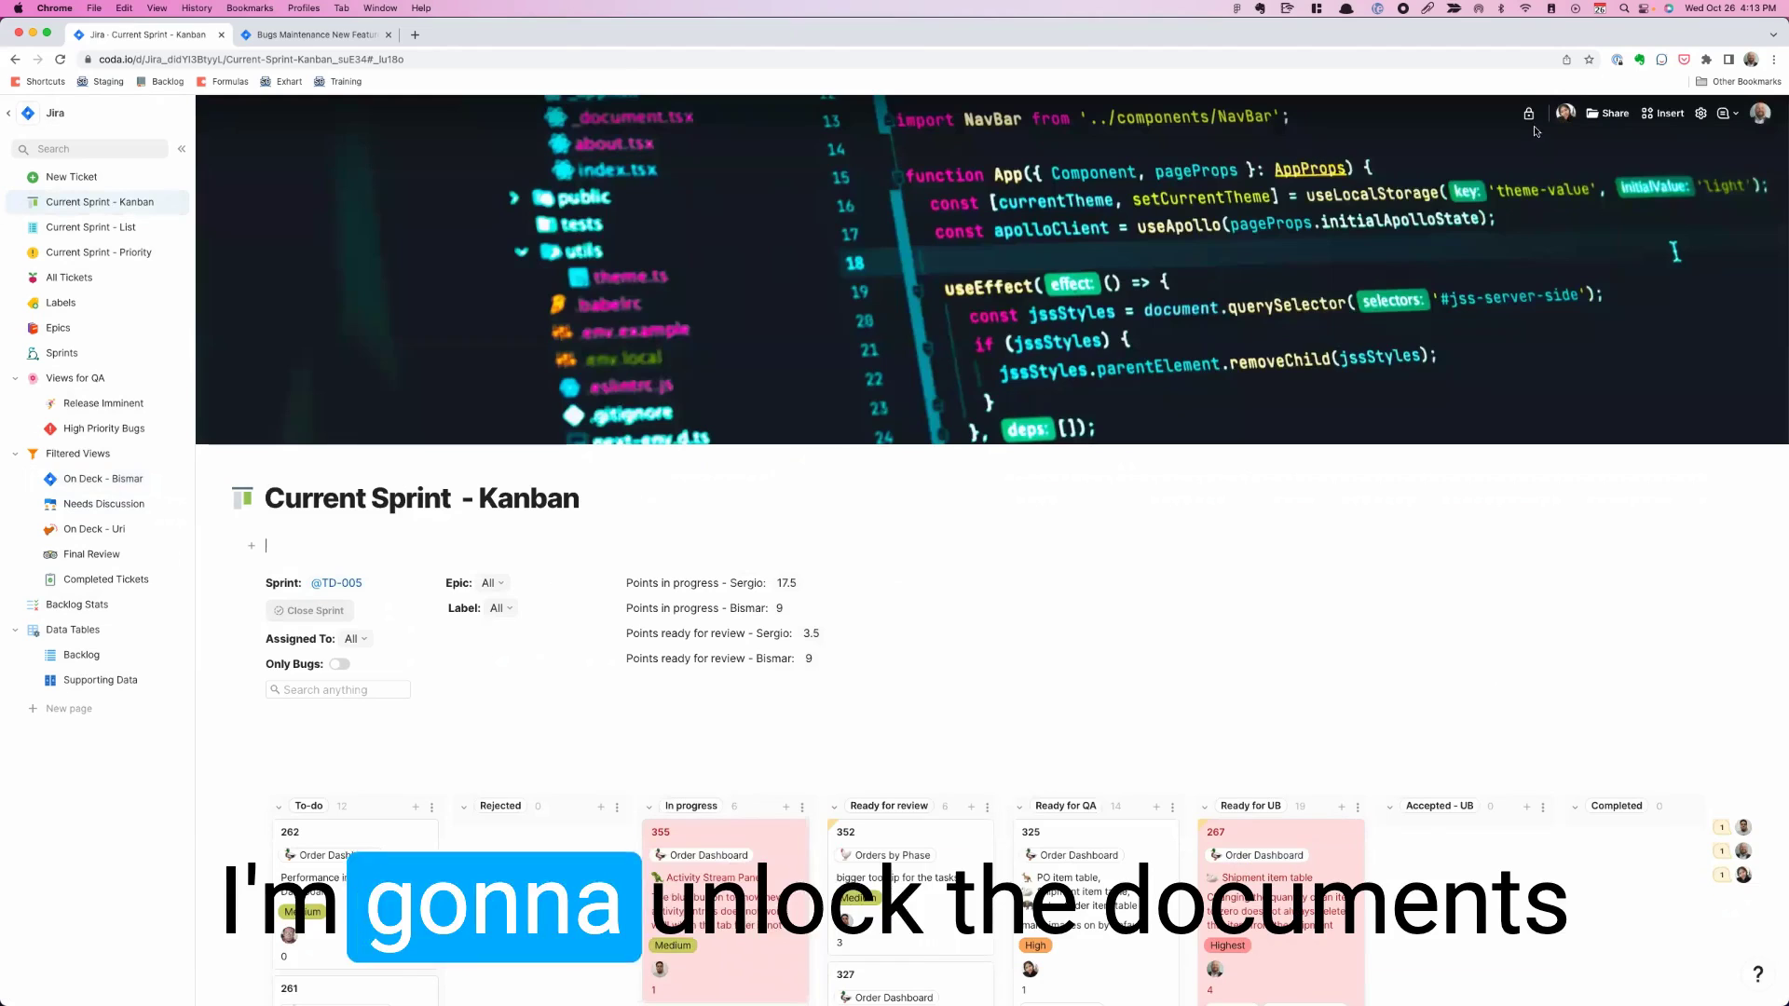
- Unlock the doc and toggle the Only Bugs filter on and off on the TD-005 Kanban
left_click(1529, 121)
scroll(1458, 515, "down", 1)
scroll(1459, 515, "down", 3)
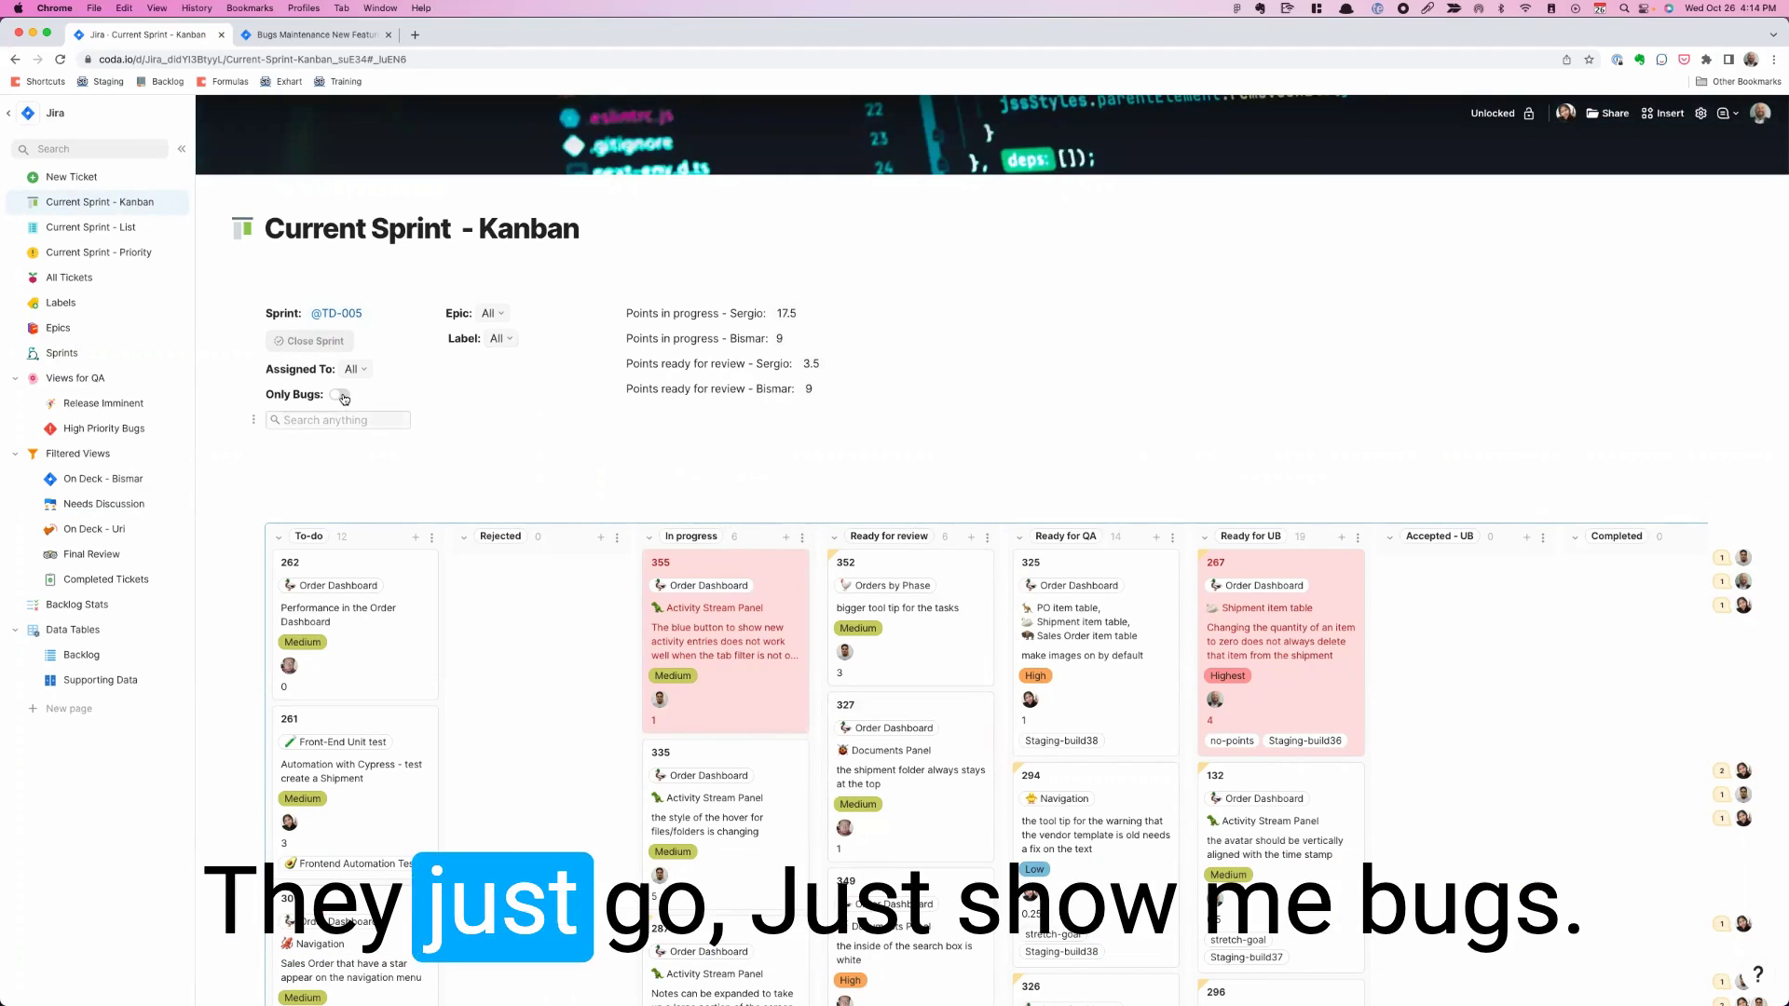
left_click(341, 395)
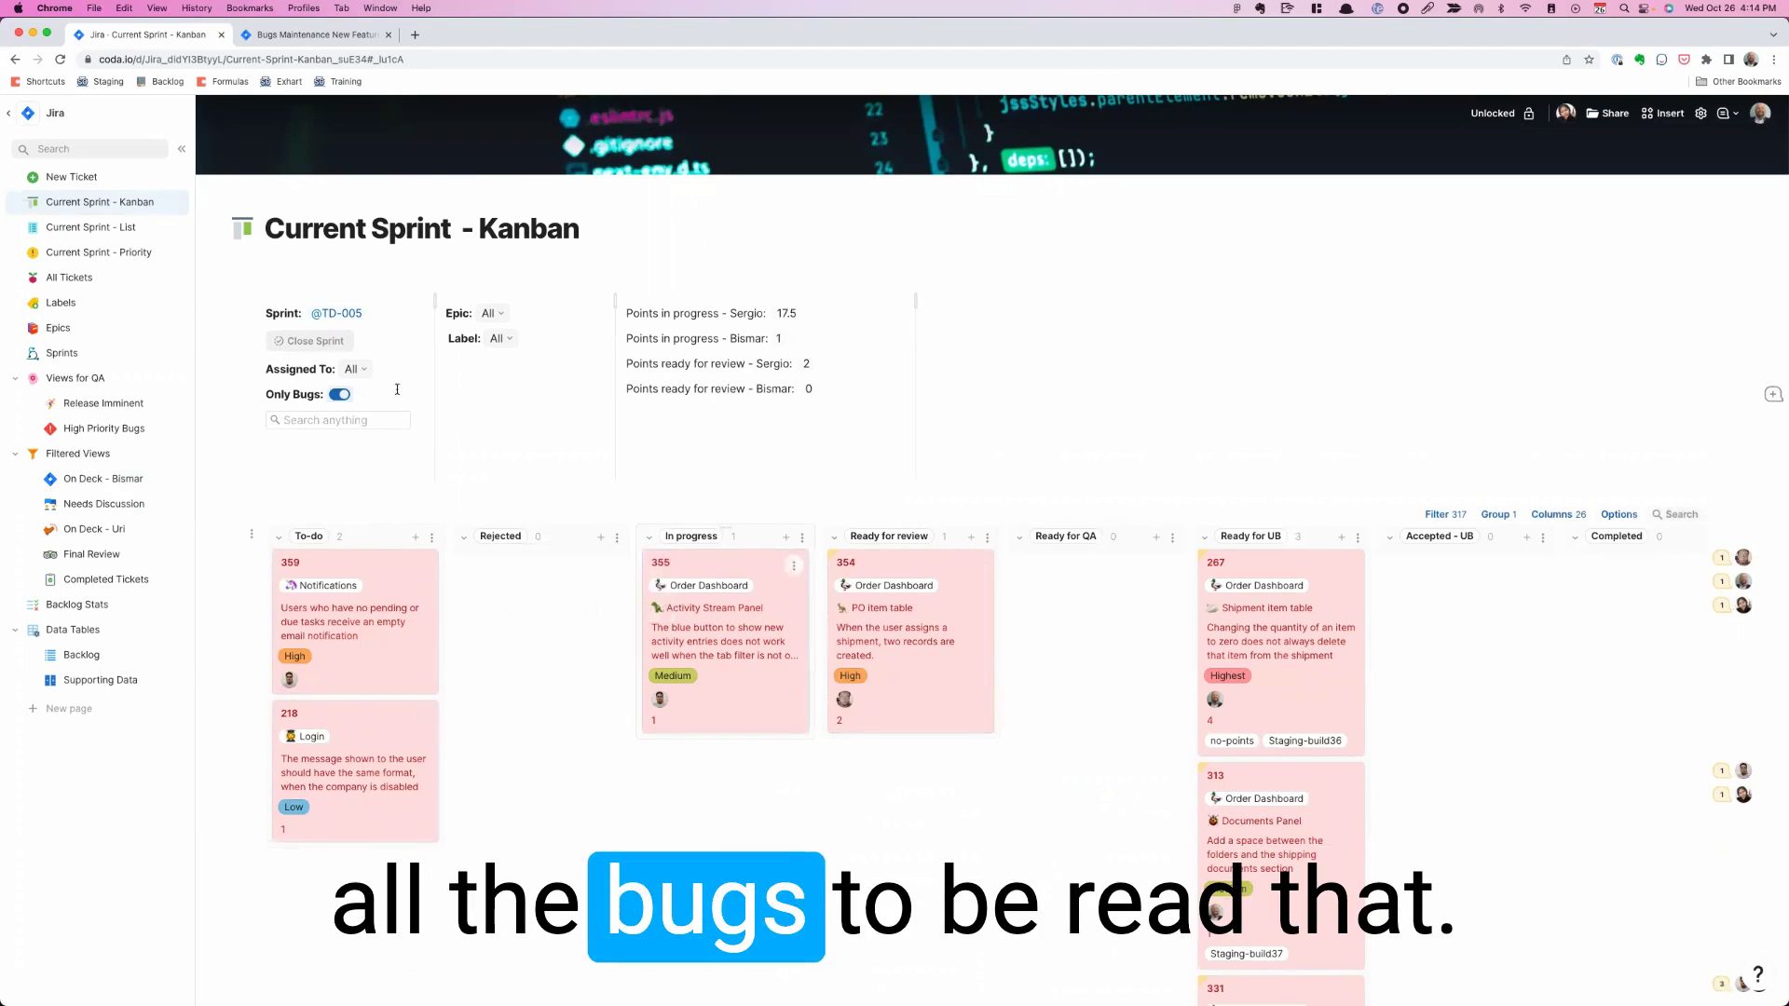
left_click(340, 400)
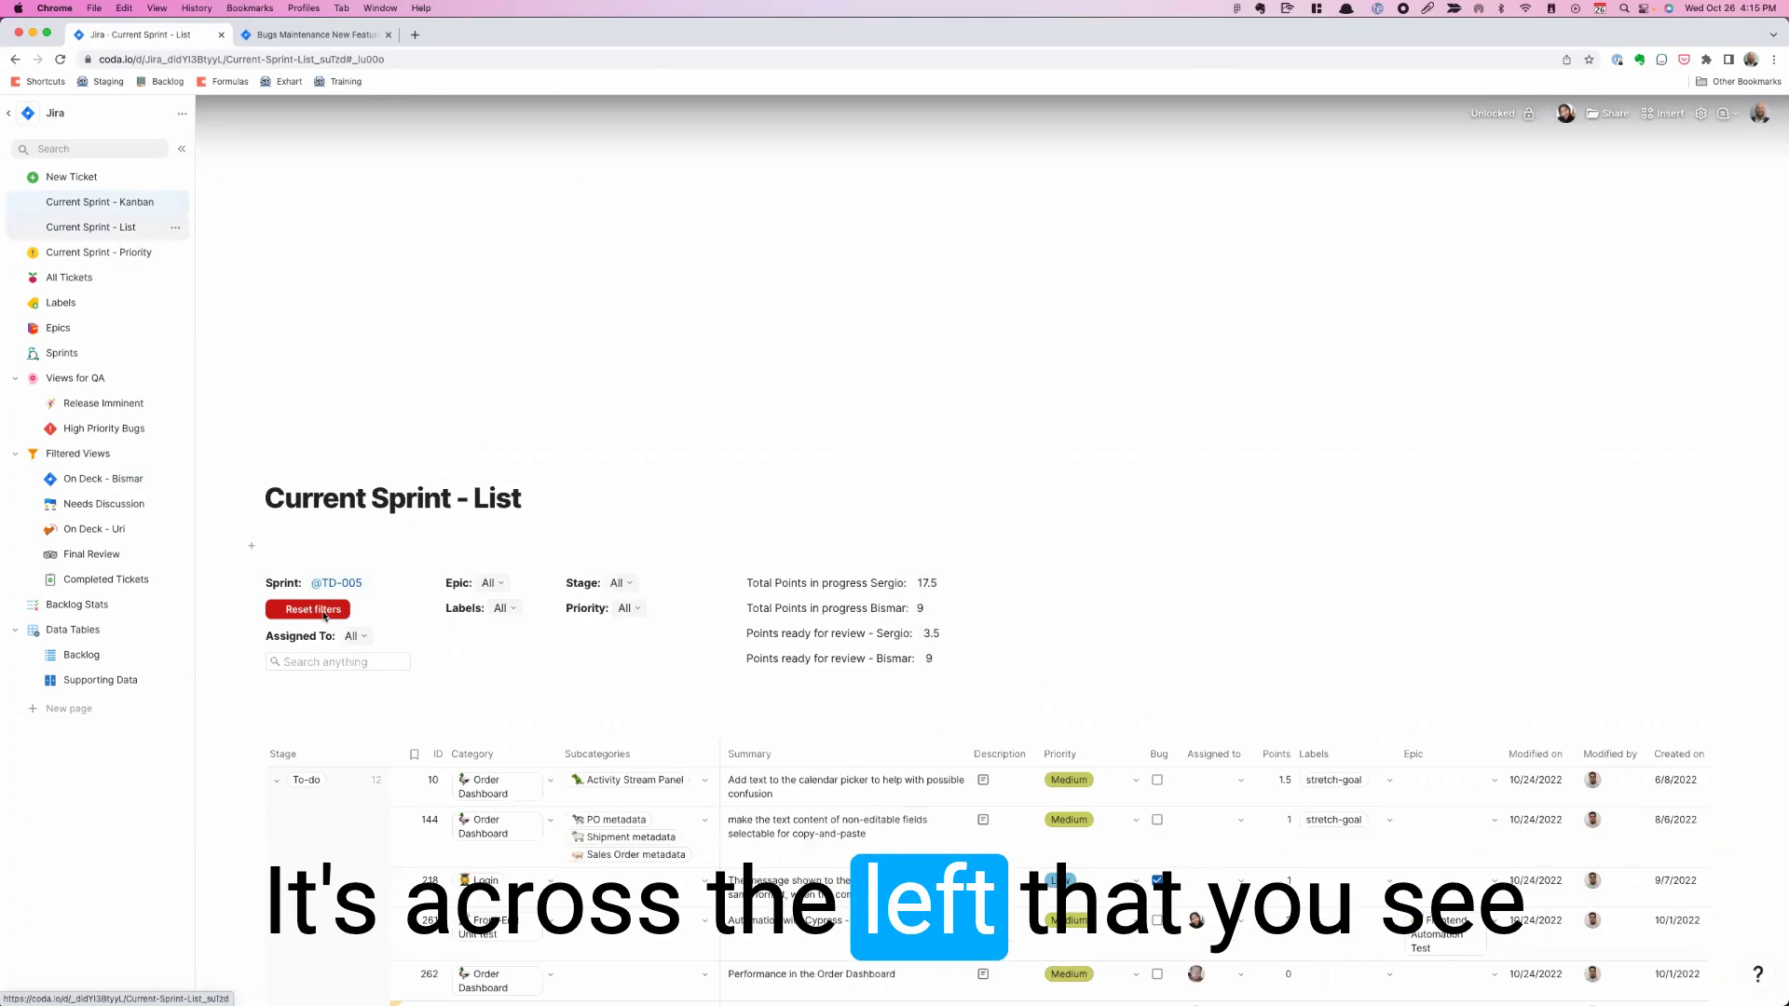
scroll(302, 273, "down", 1)
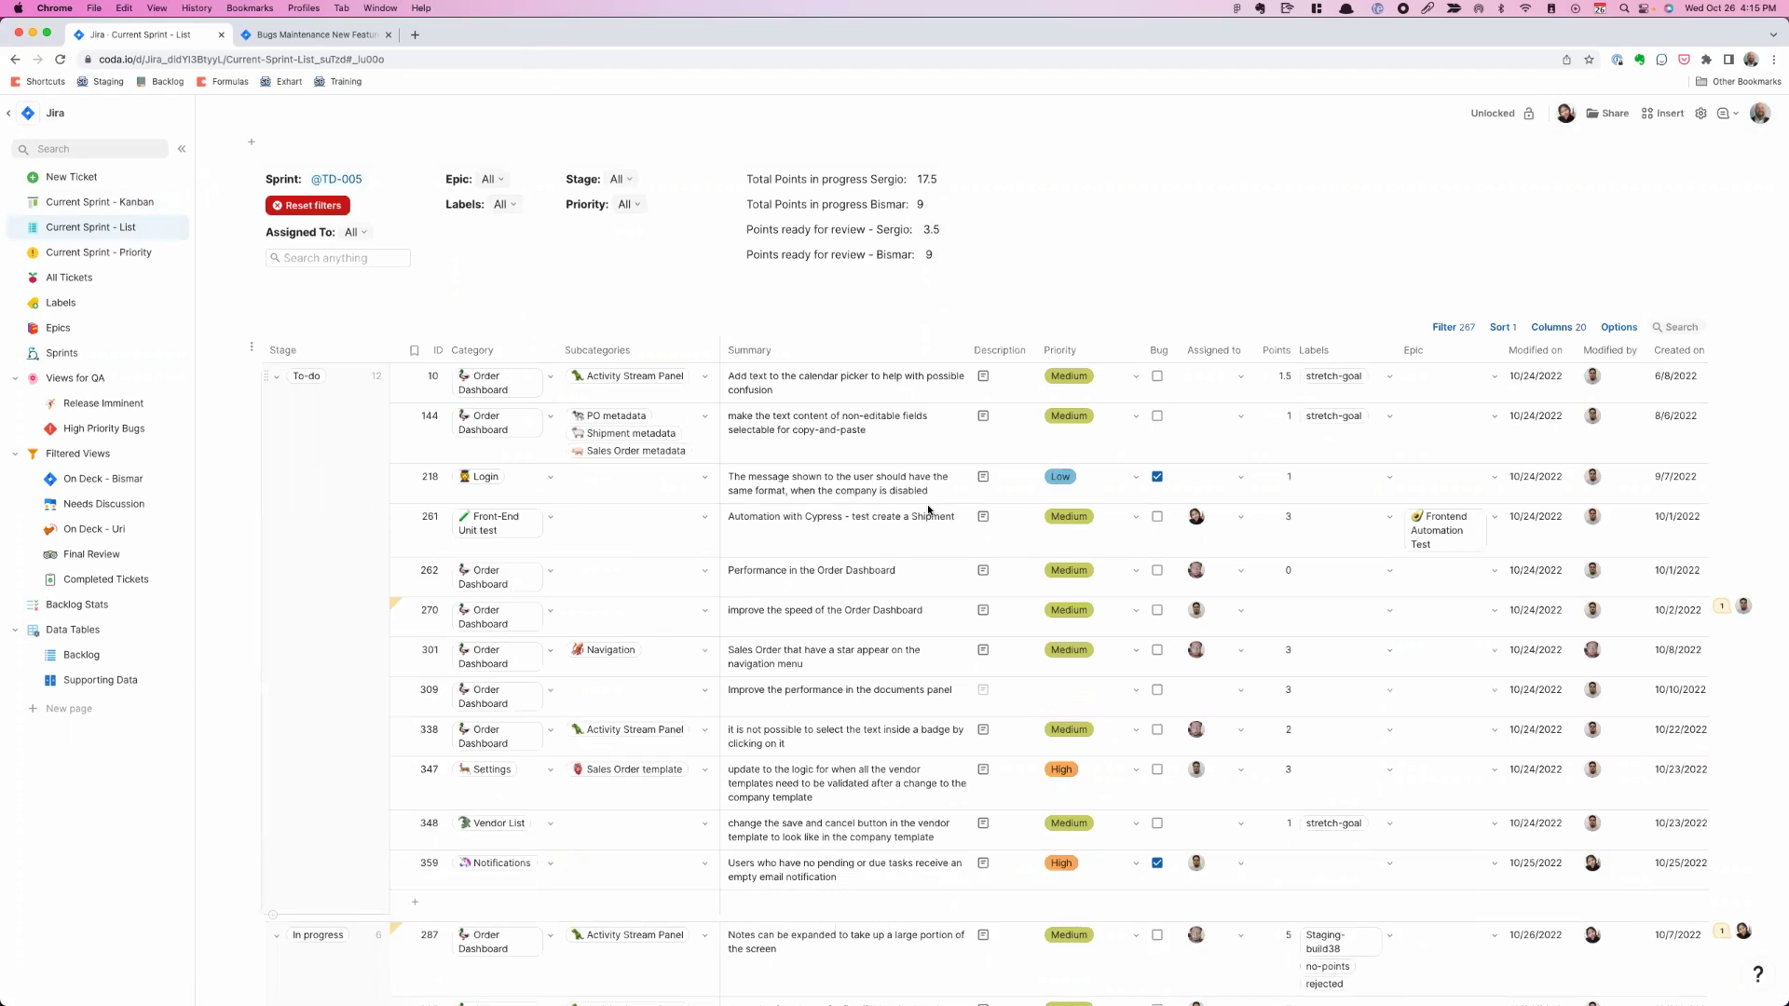
scroll(794, 426, "down", 3)
scroll(559, 372, "up", 1)
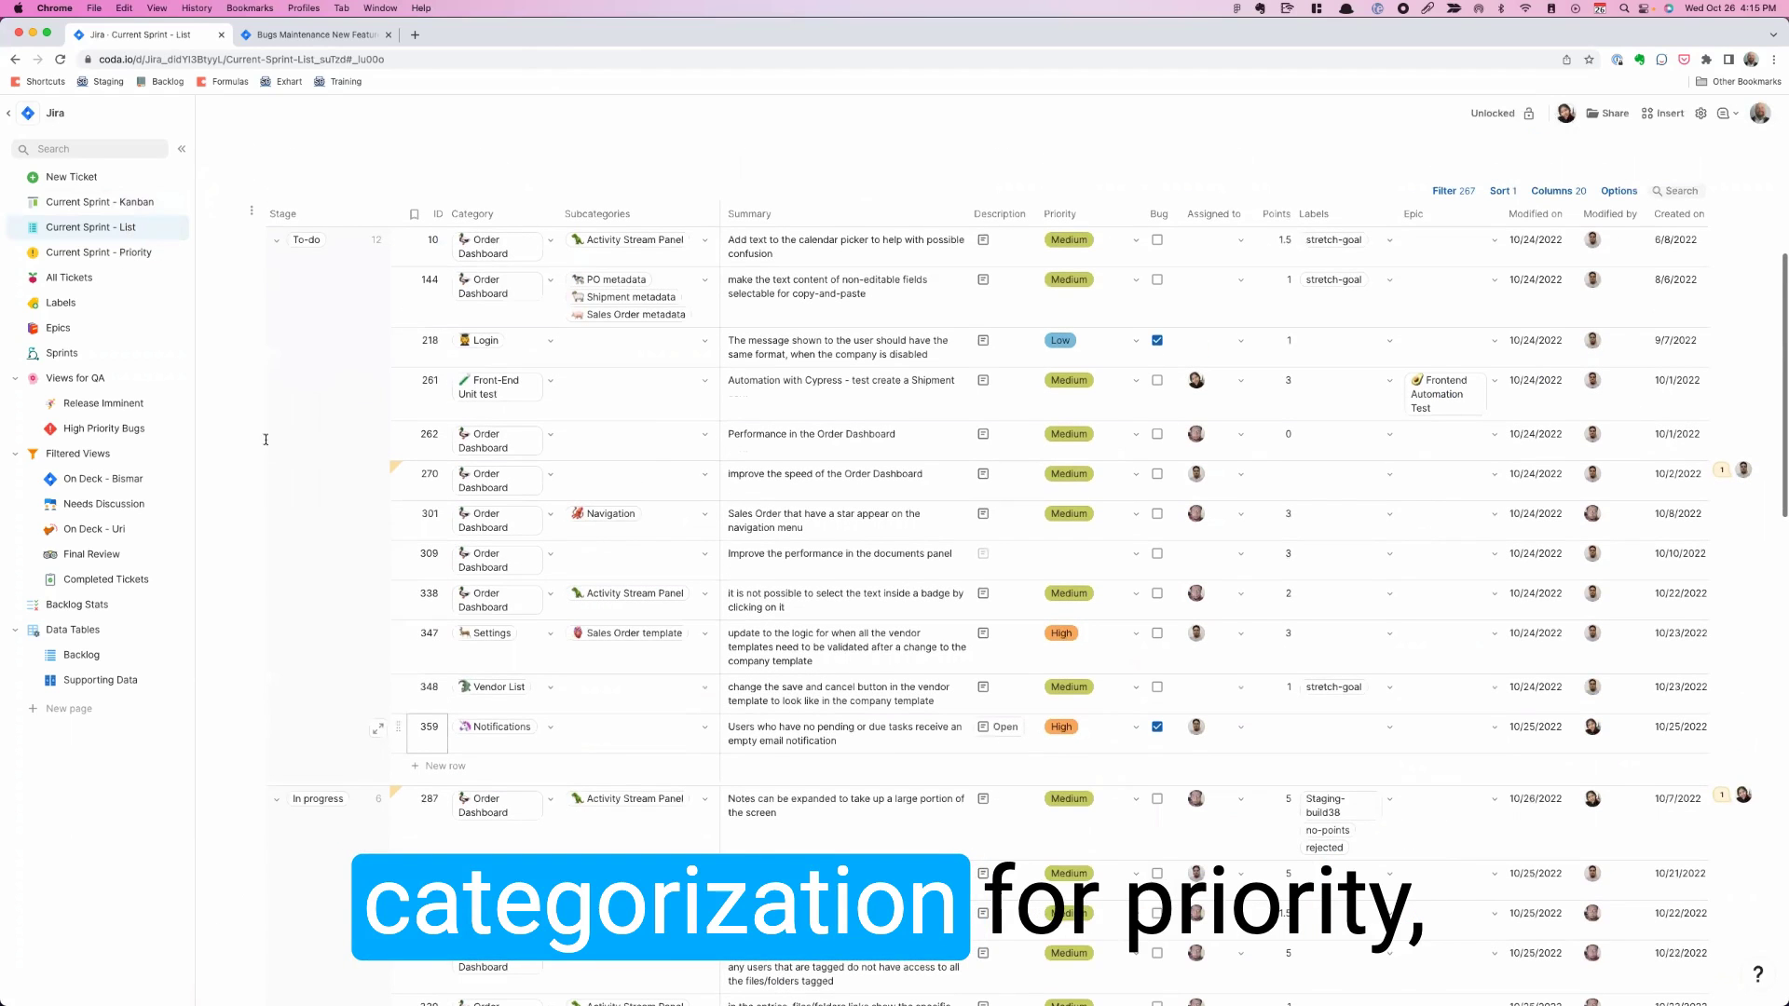
scroll(403, 729, "up", 2)
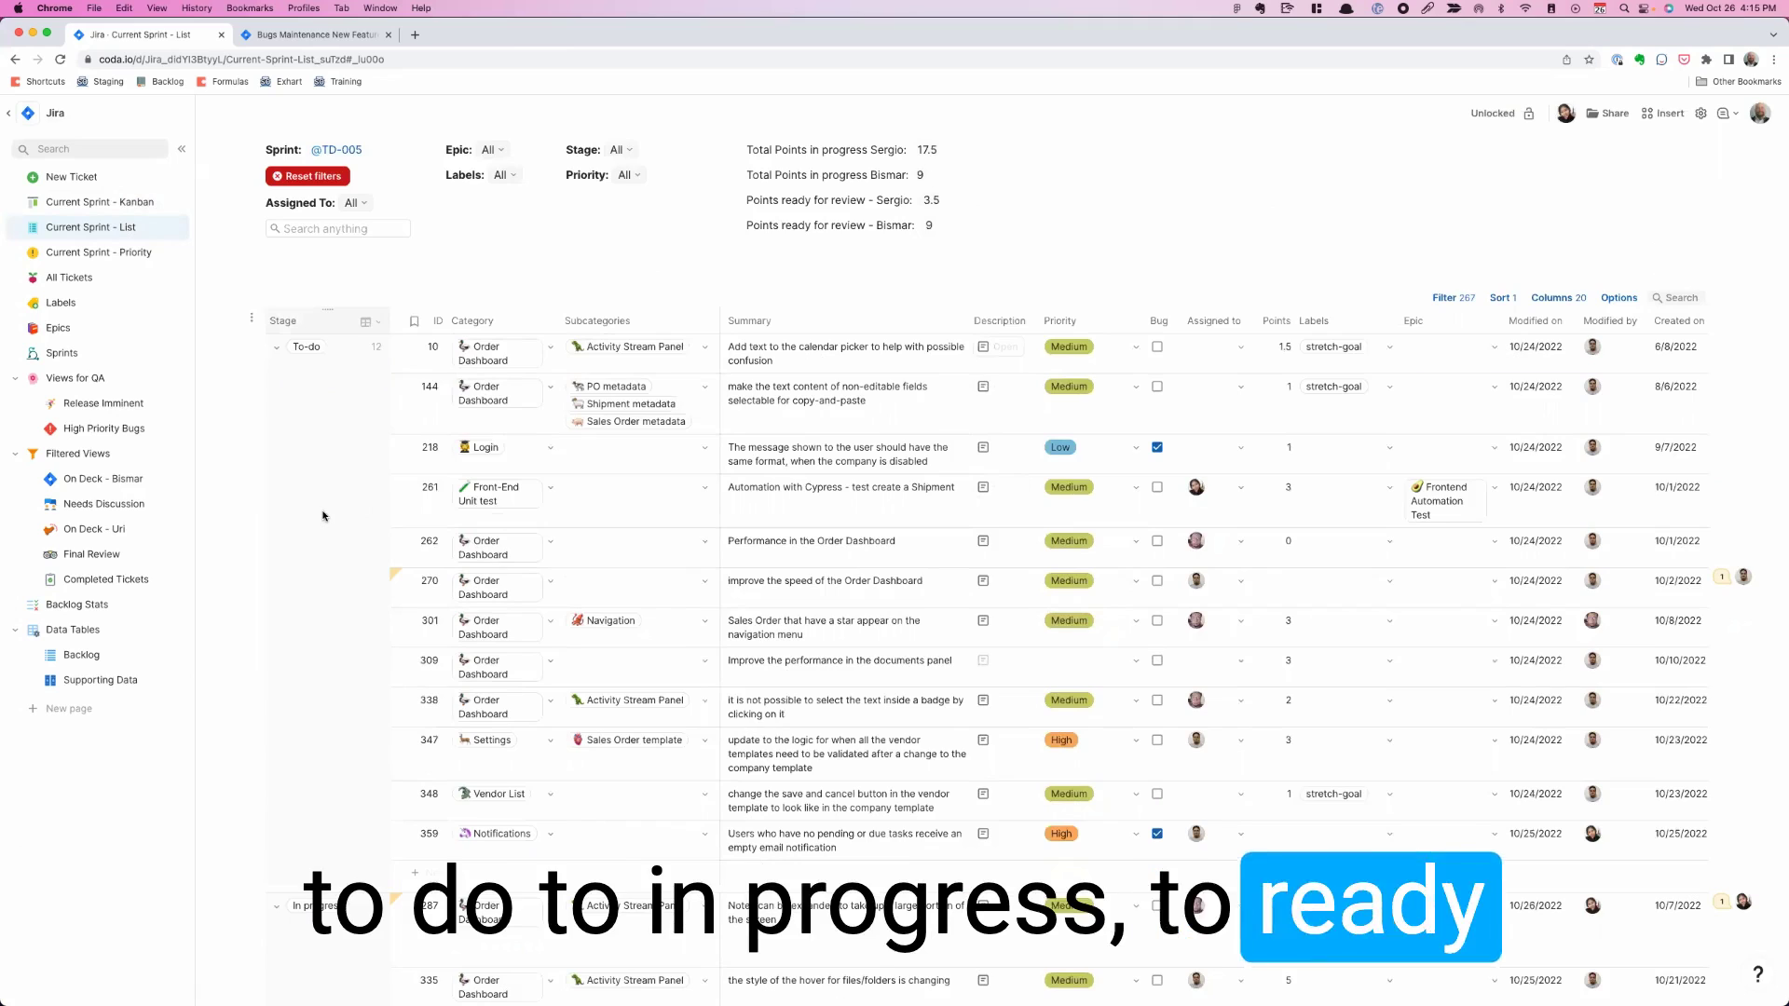
- Open Current Sprint - Priority and scroll through TD-005 tickets grouped by stage and priority
left_click(99, 253)
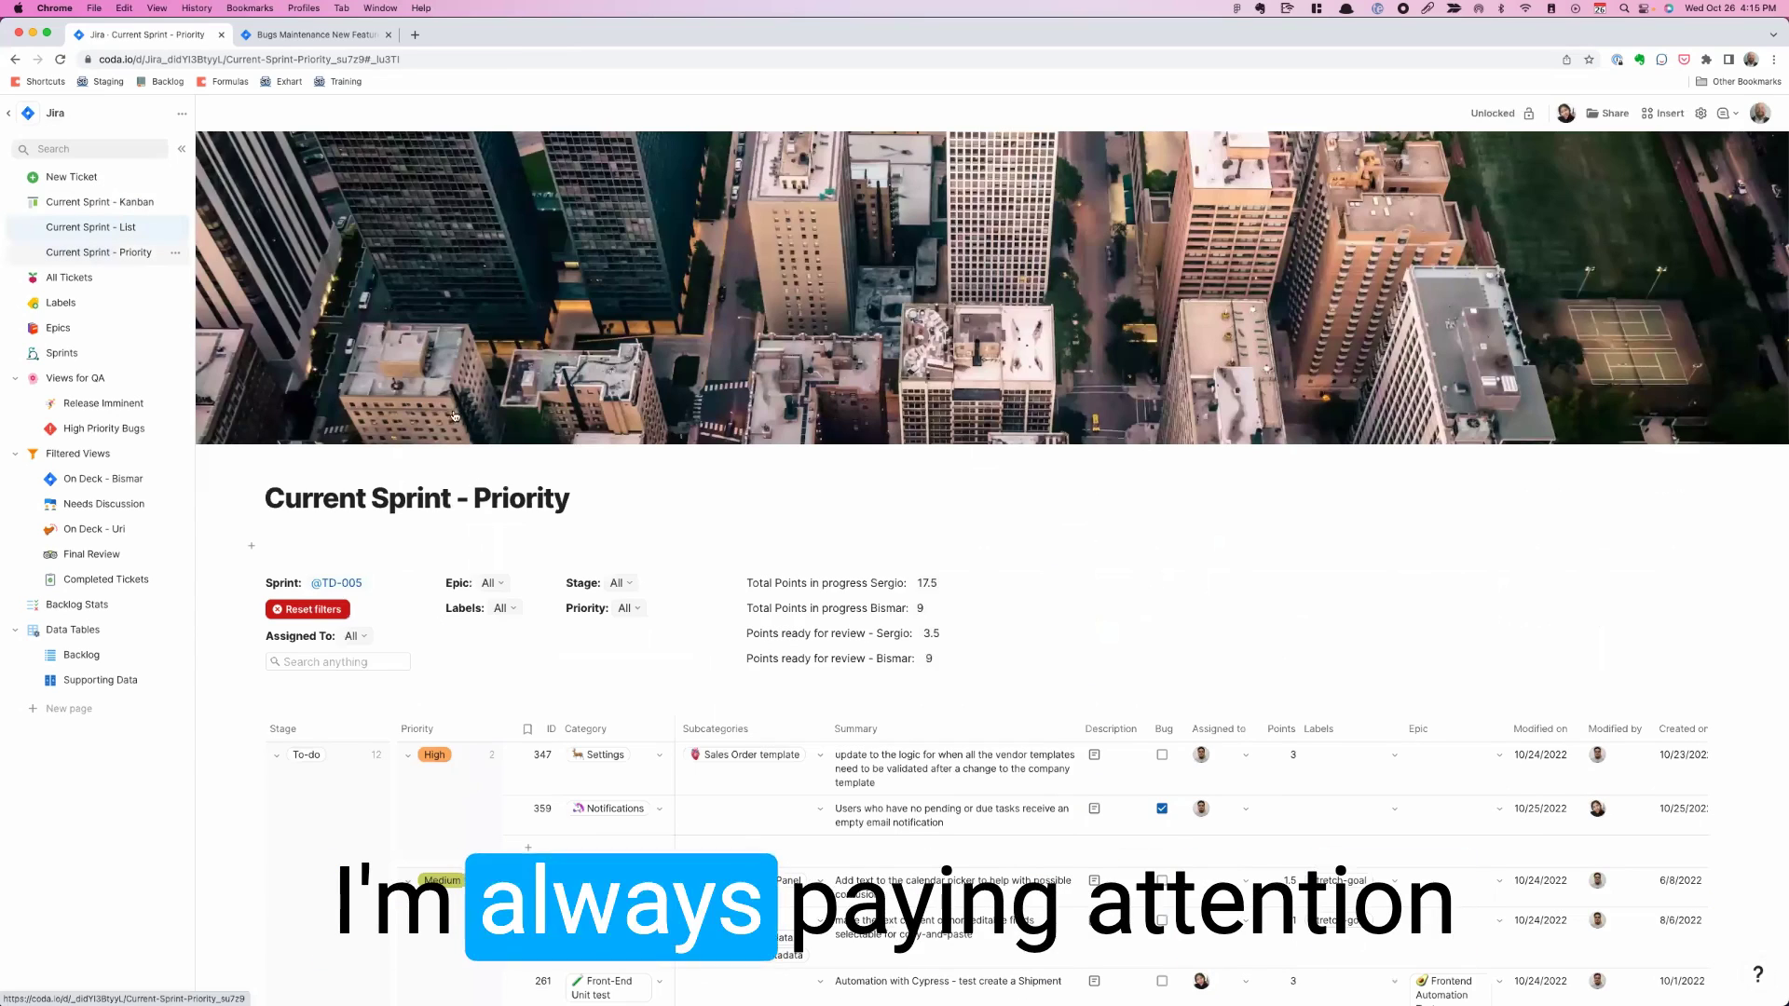
scroll(466, 736, "down", 15)
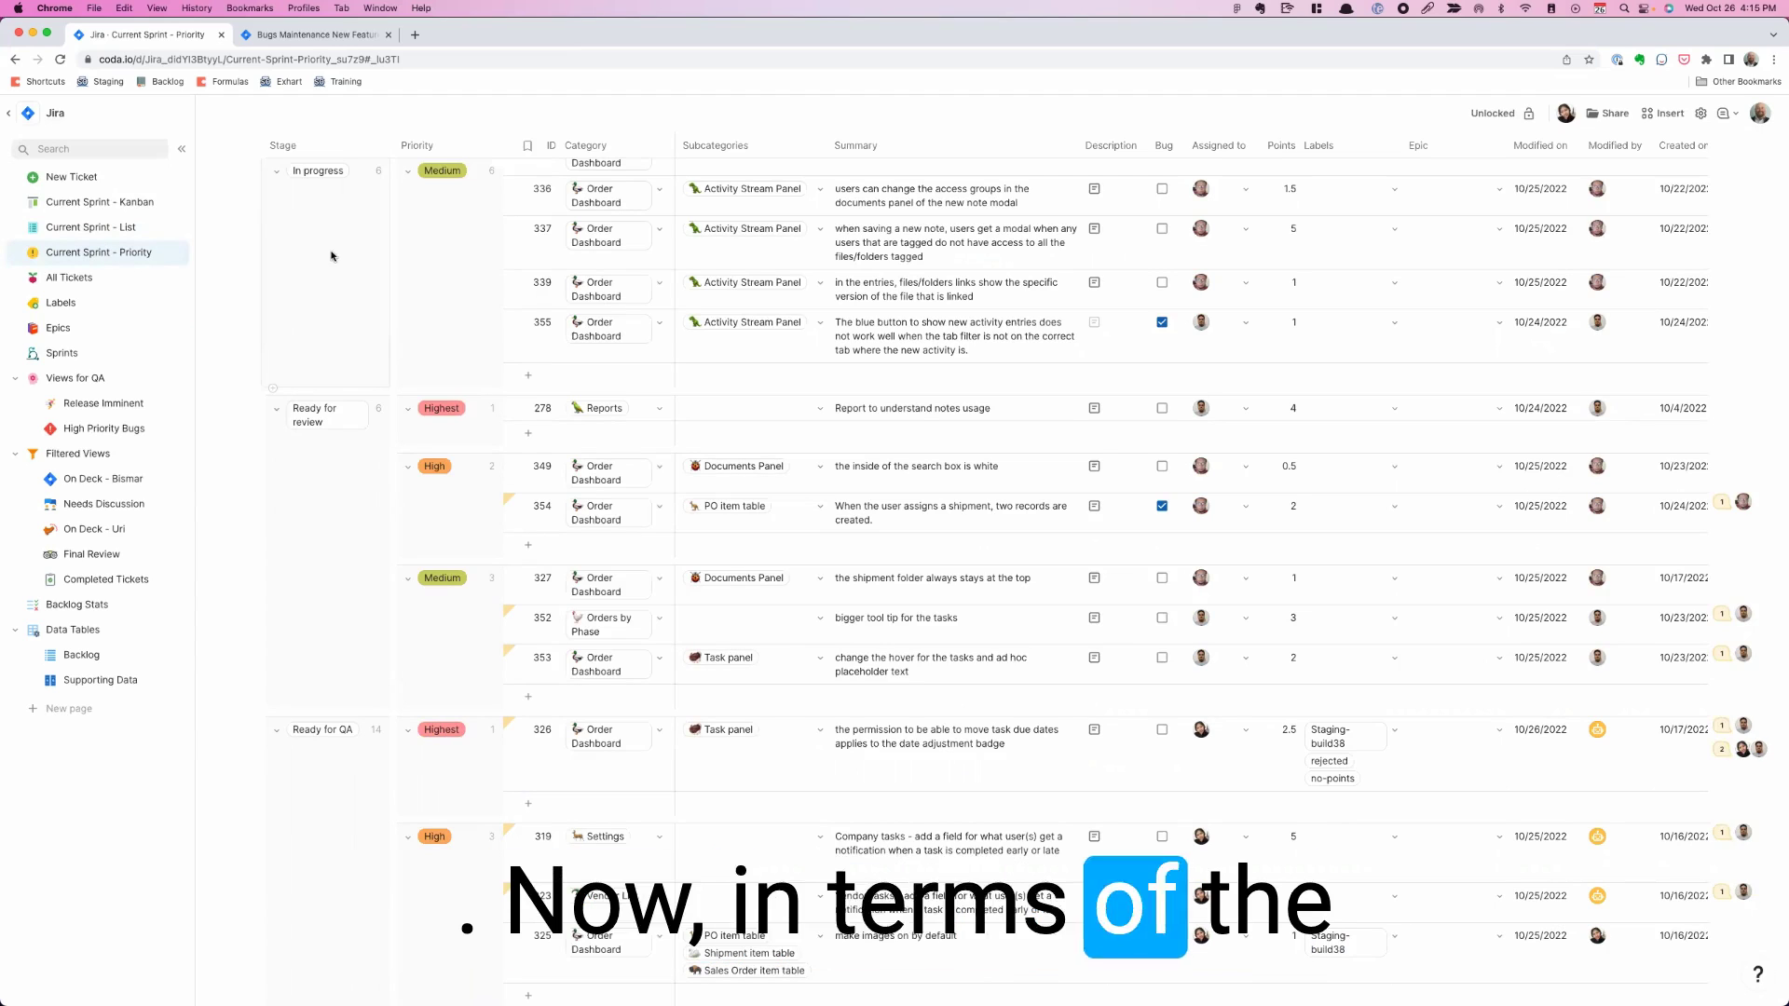
- Open the Current Sprint - Kanban board and scroll sideways across its stage columns
left_click(119, 205)
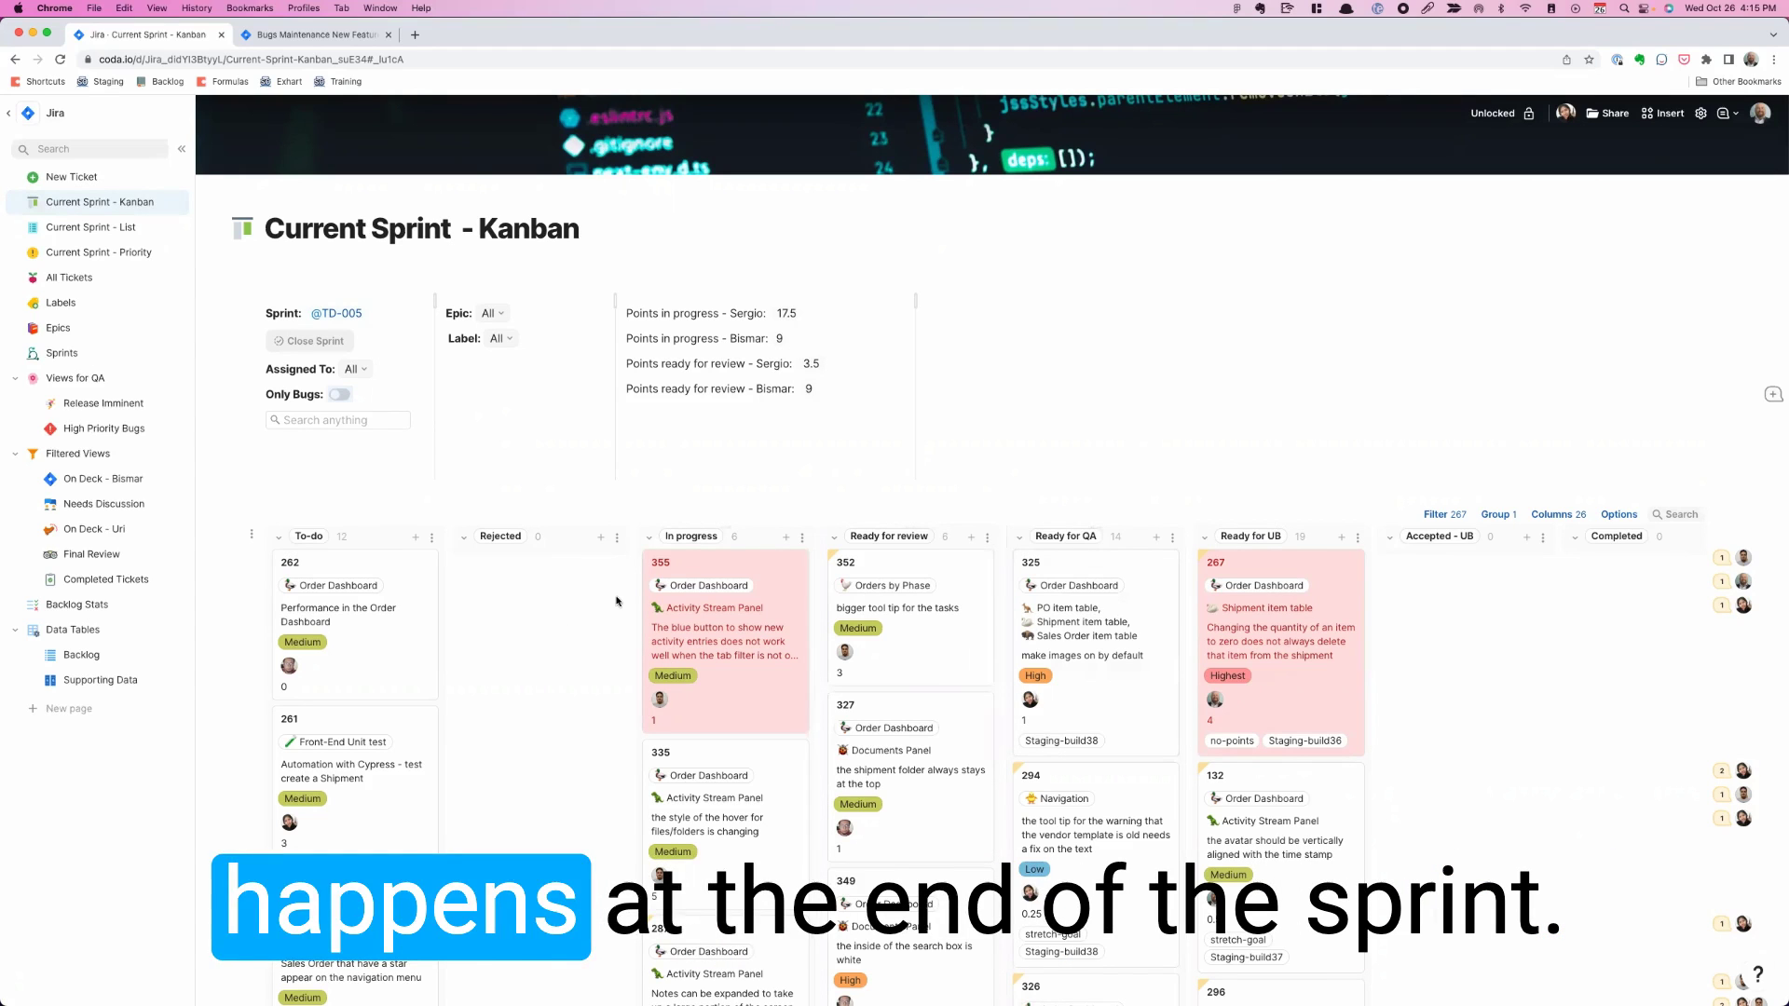
scroll(1227, 565, "right", 5)
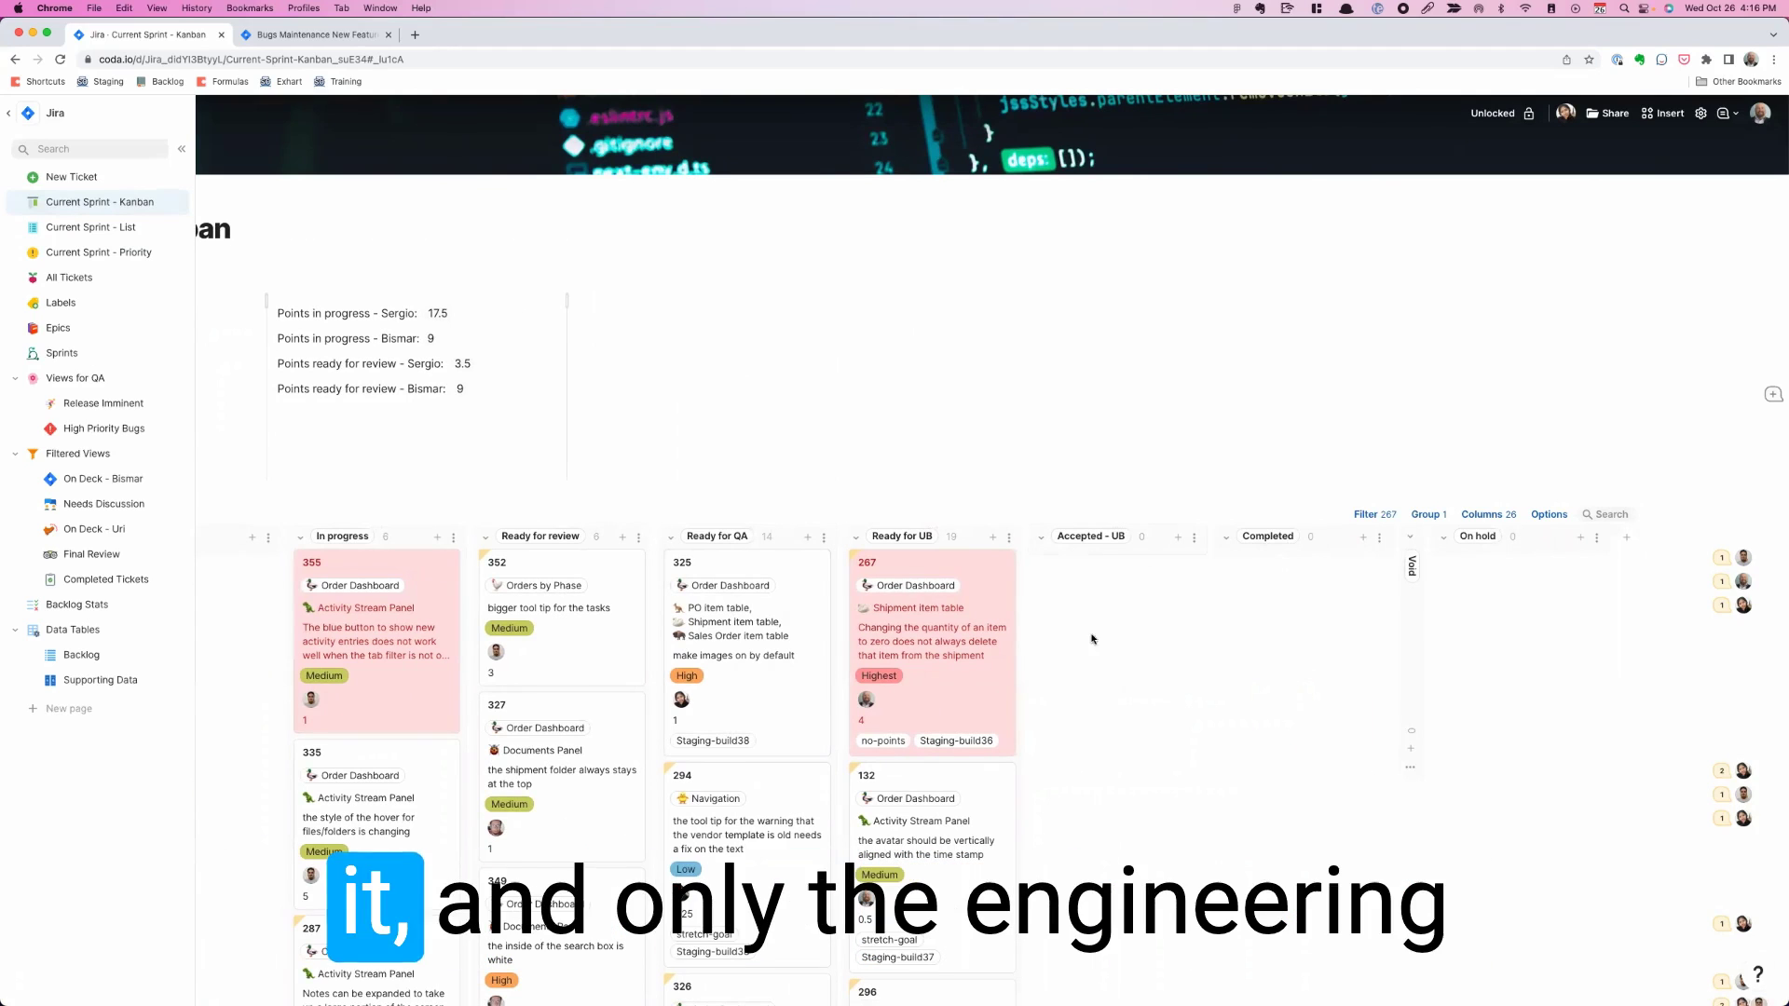
scroll(826, 491, "left", 8)
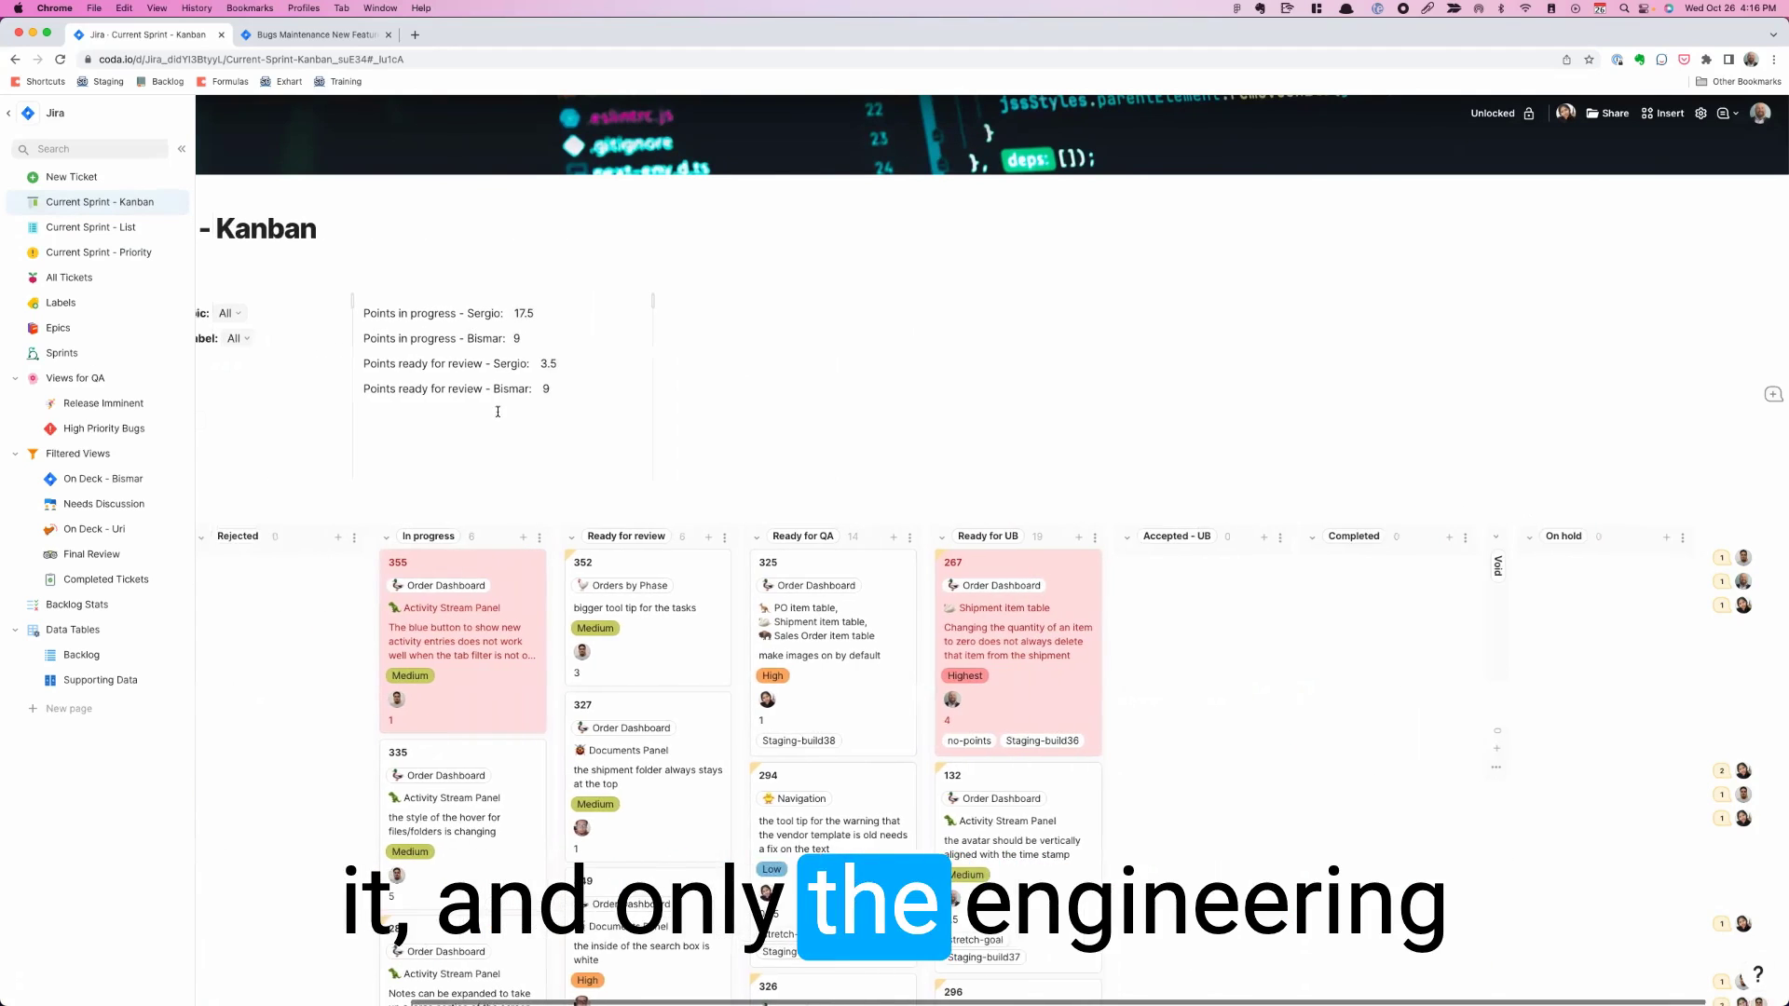
scroll(315, 350, "left", 1)
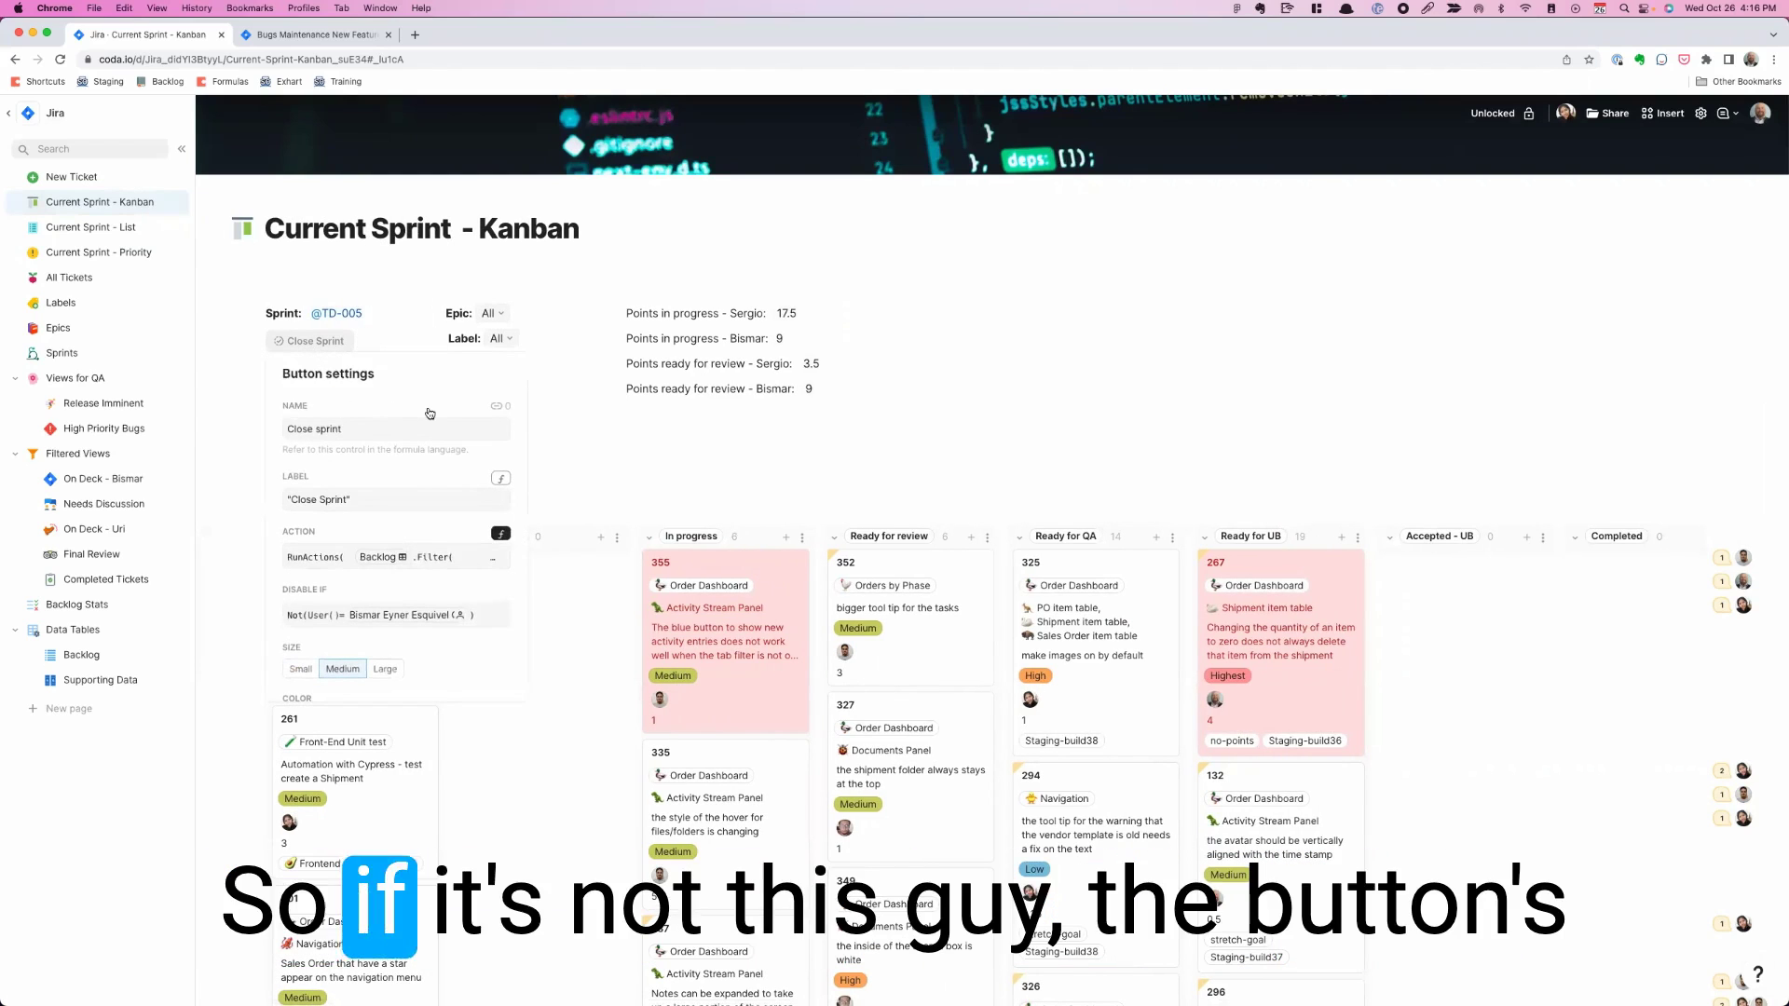
scroll(379, 415, "down", 5)
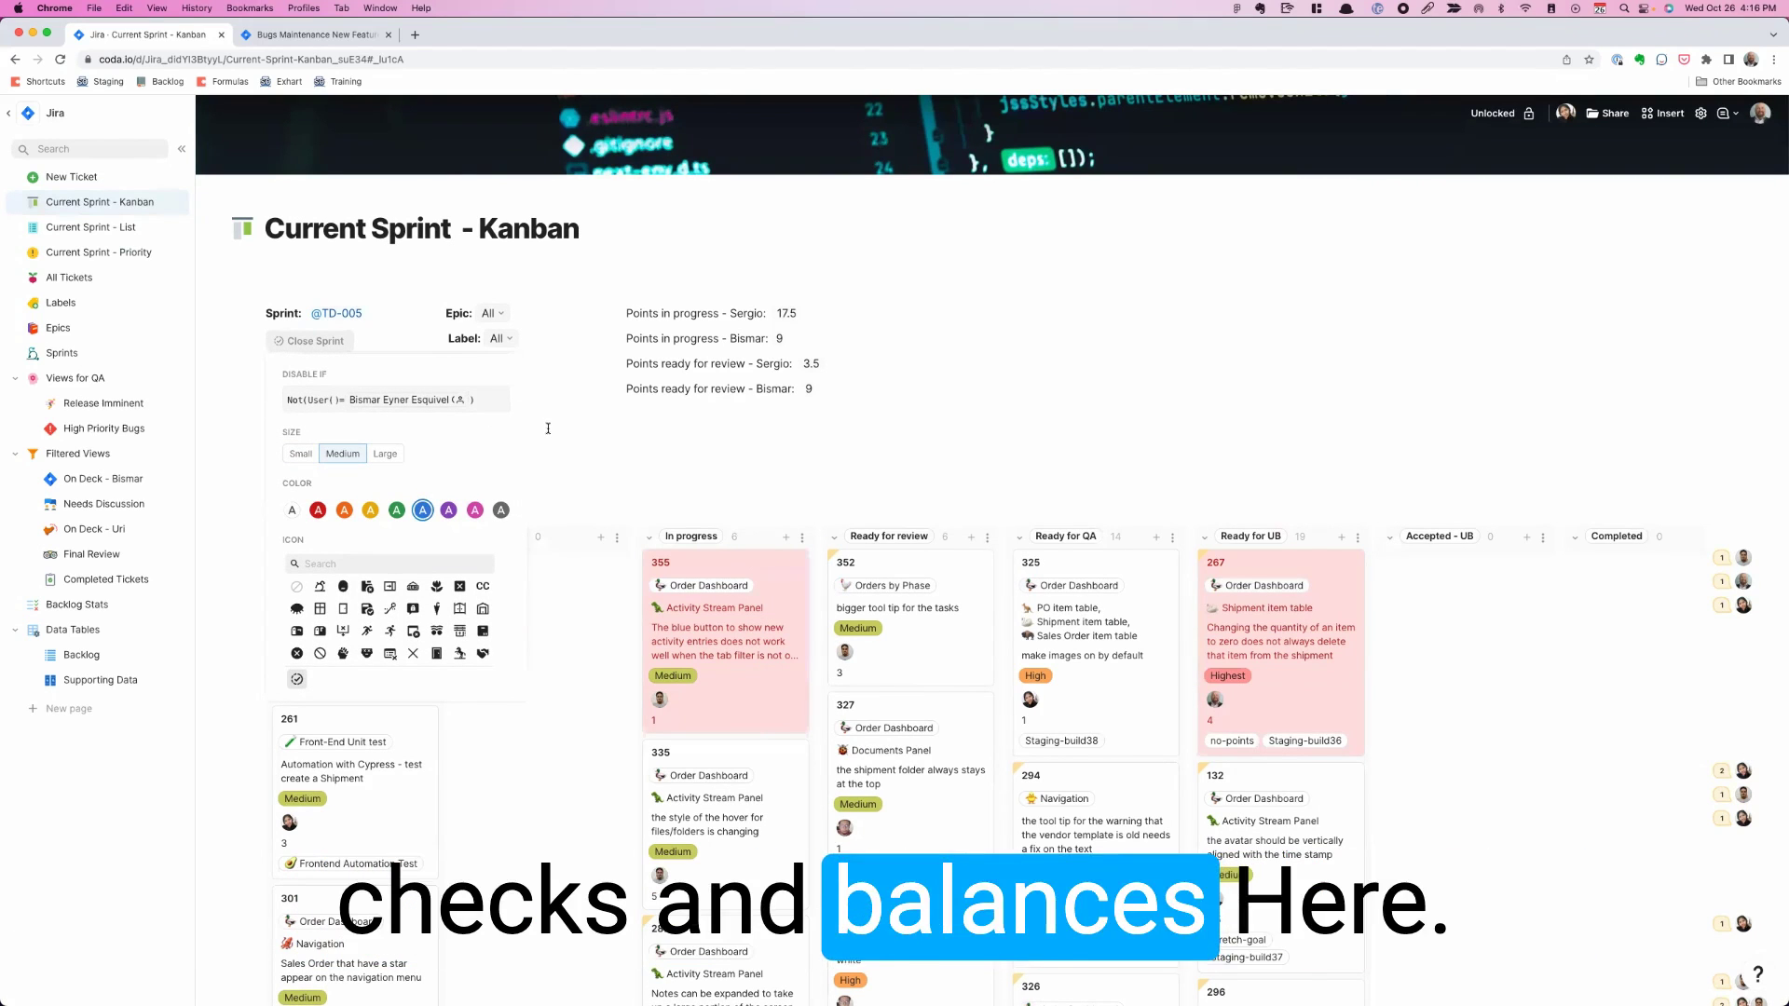
key("Escape")
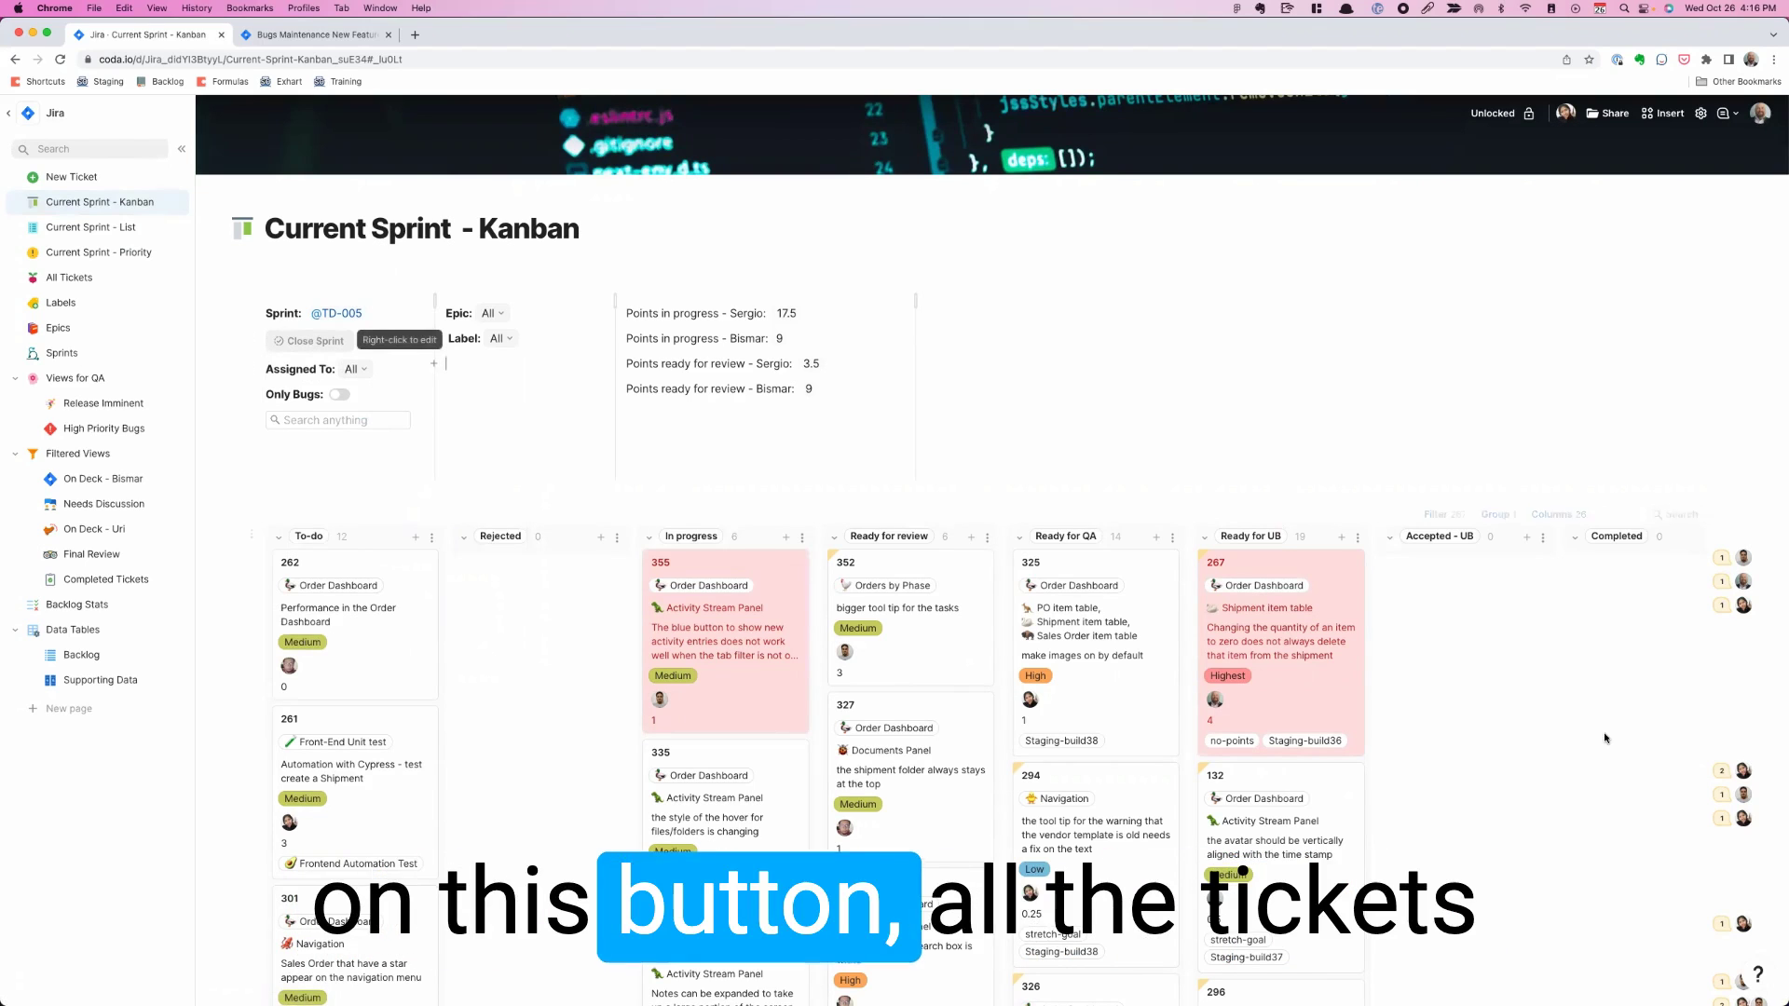
scroll(1605, 739, "right", 2)
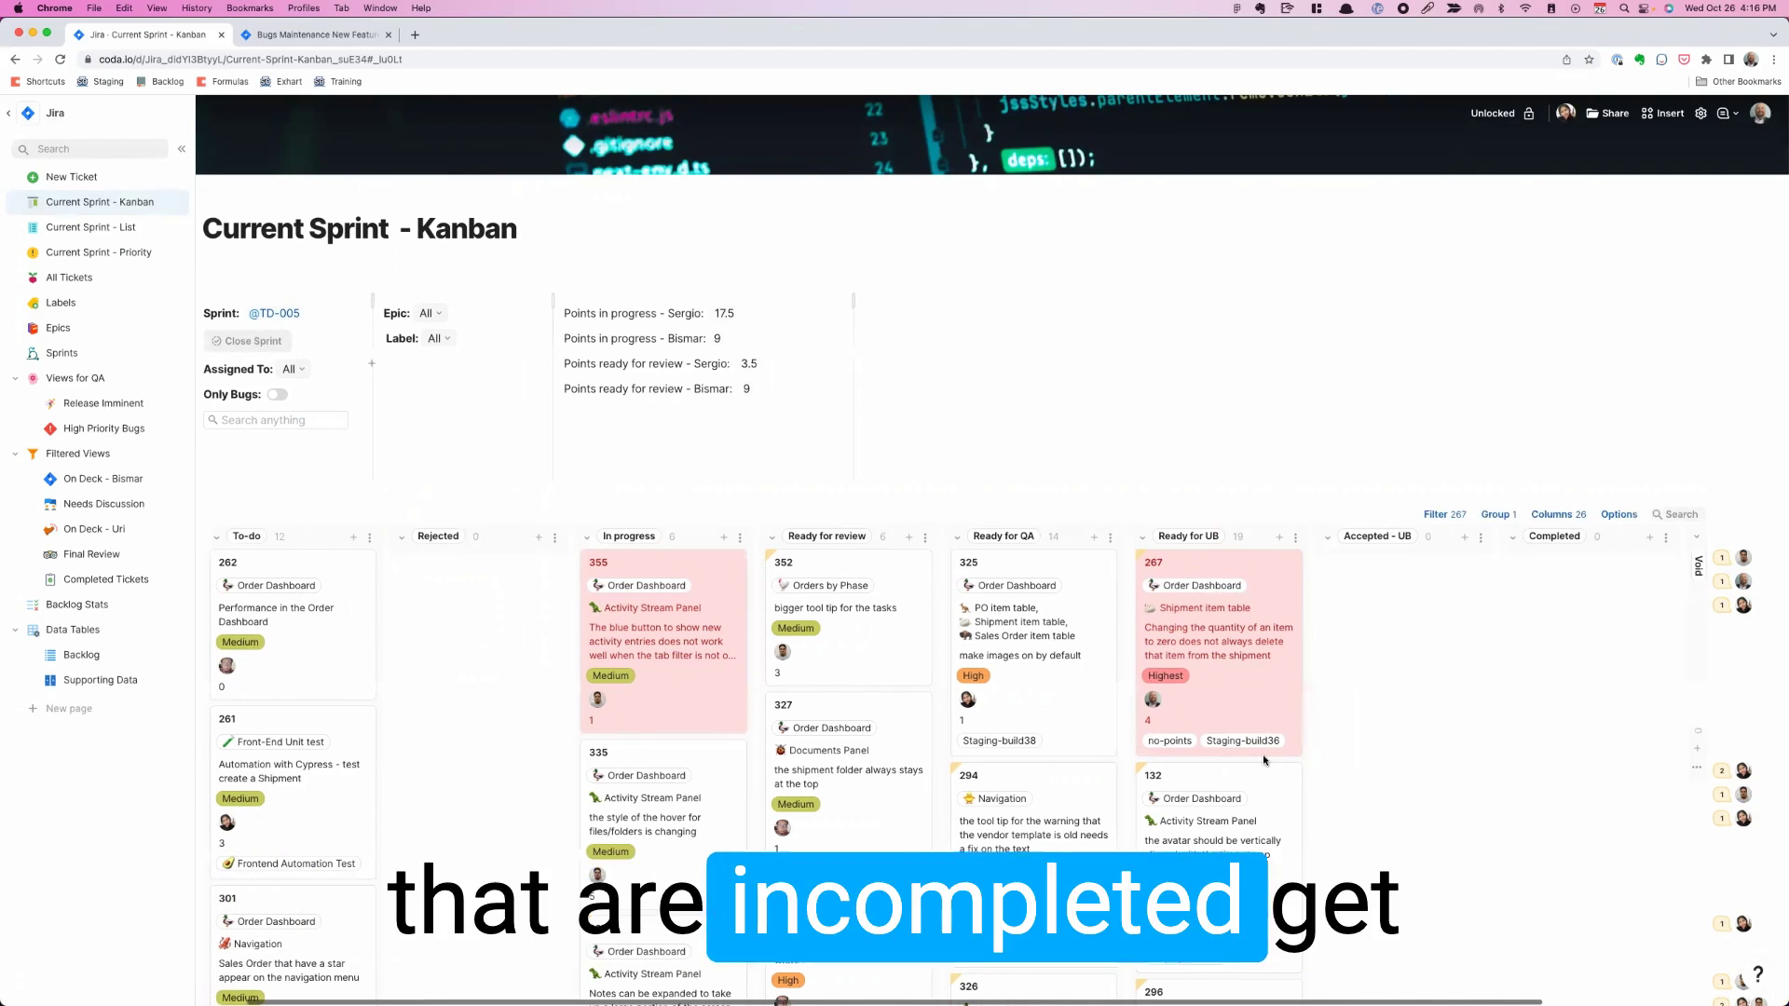
scroll(1264, 761, "right", 8)
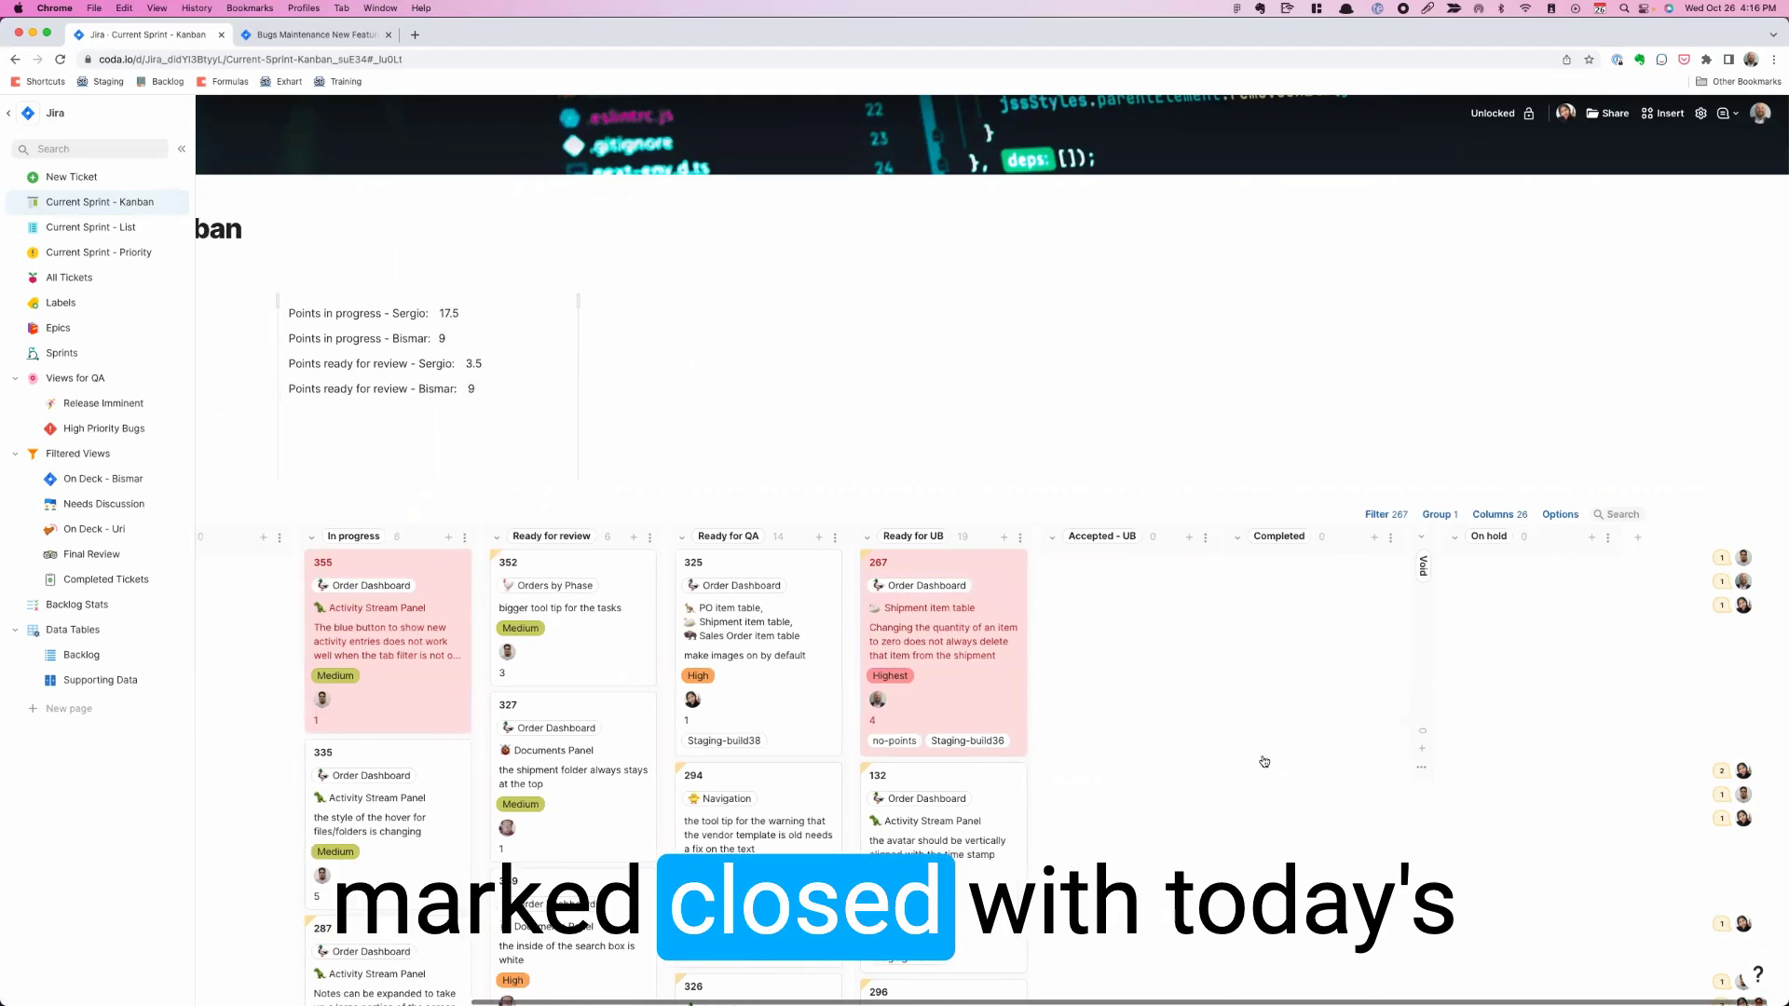
scroll(1264, 761, "left", 5)
scroll(1264, 763, "left", 4)
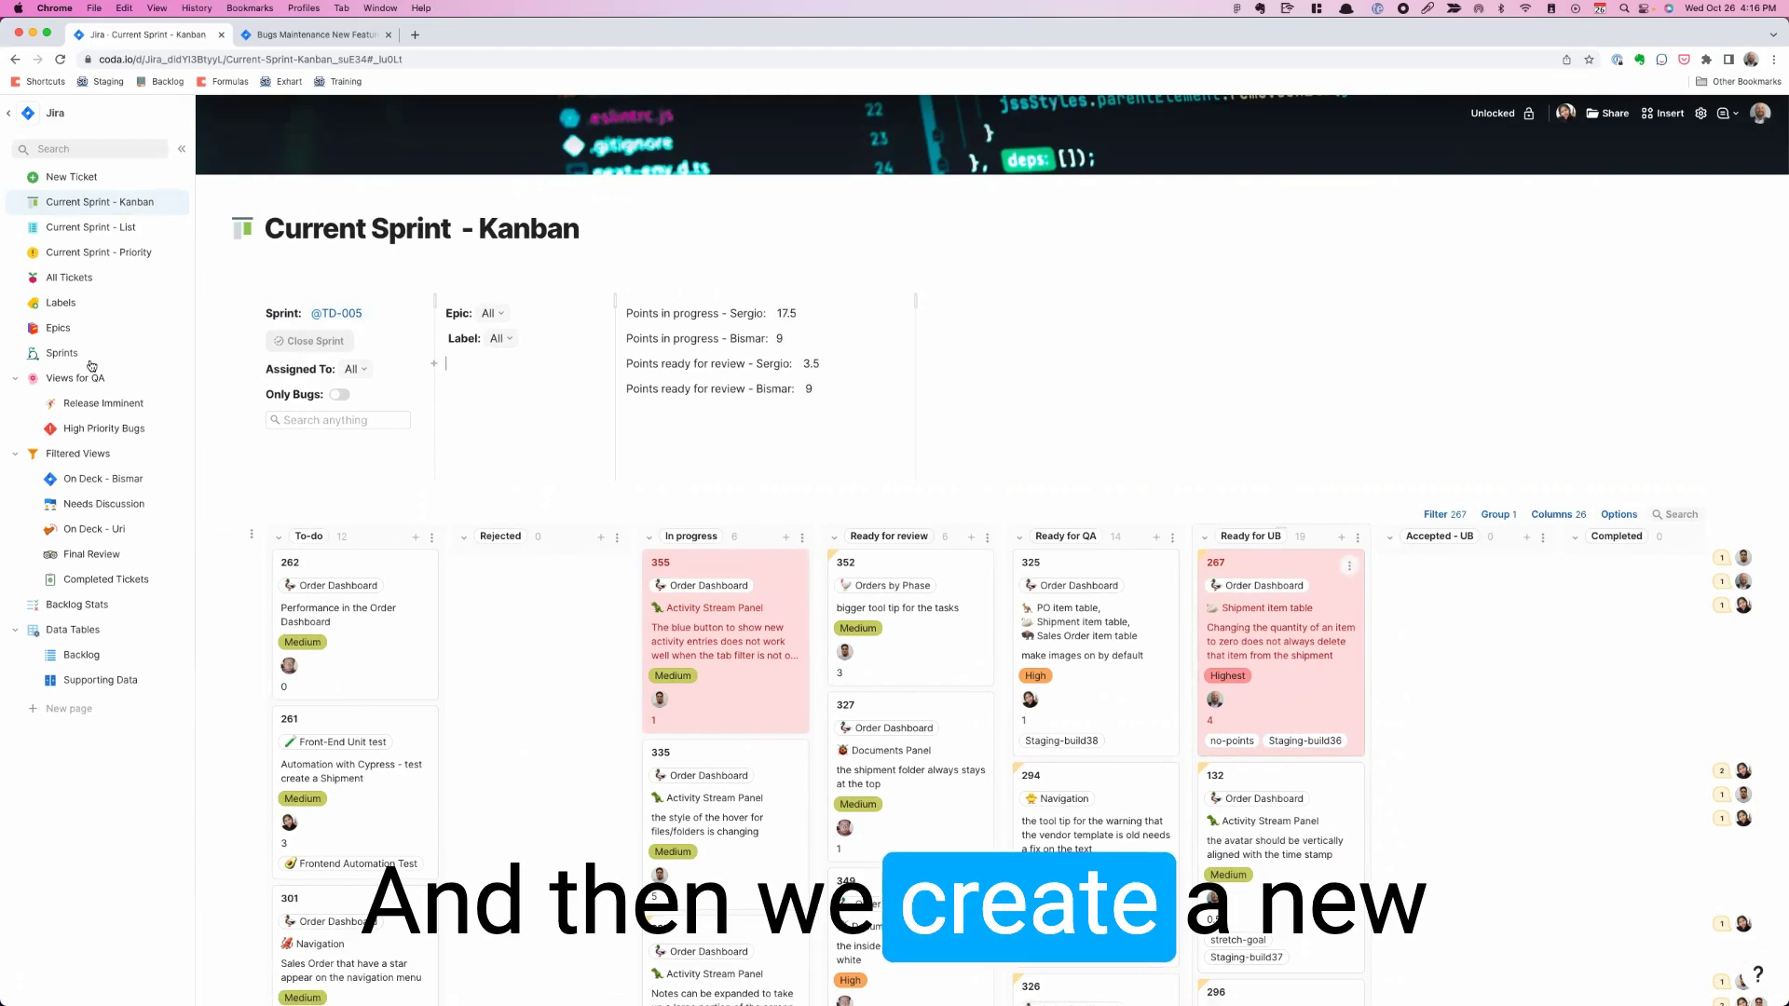
left_click(84, 353)
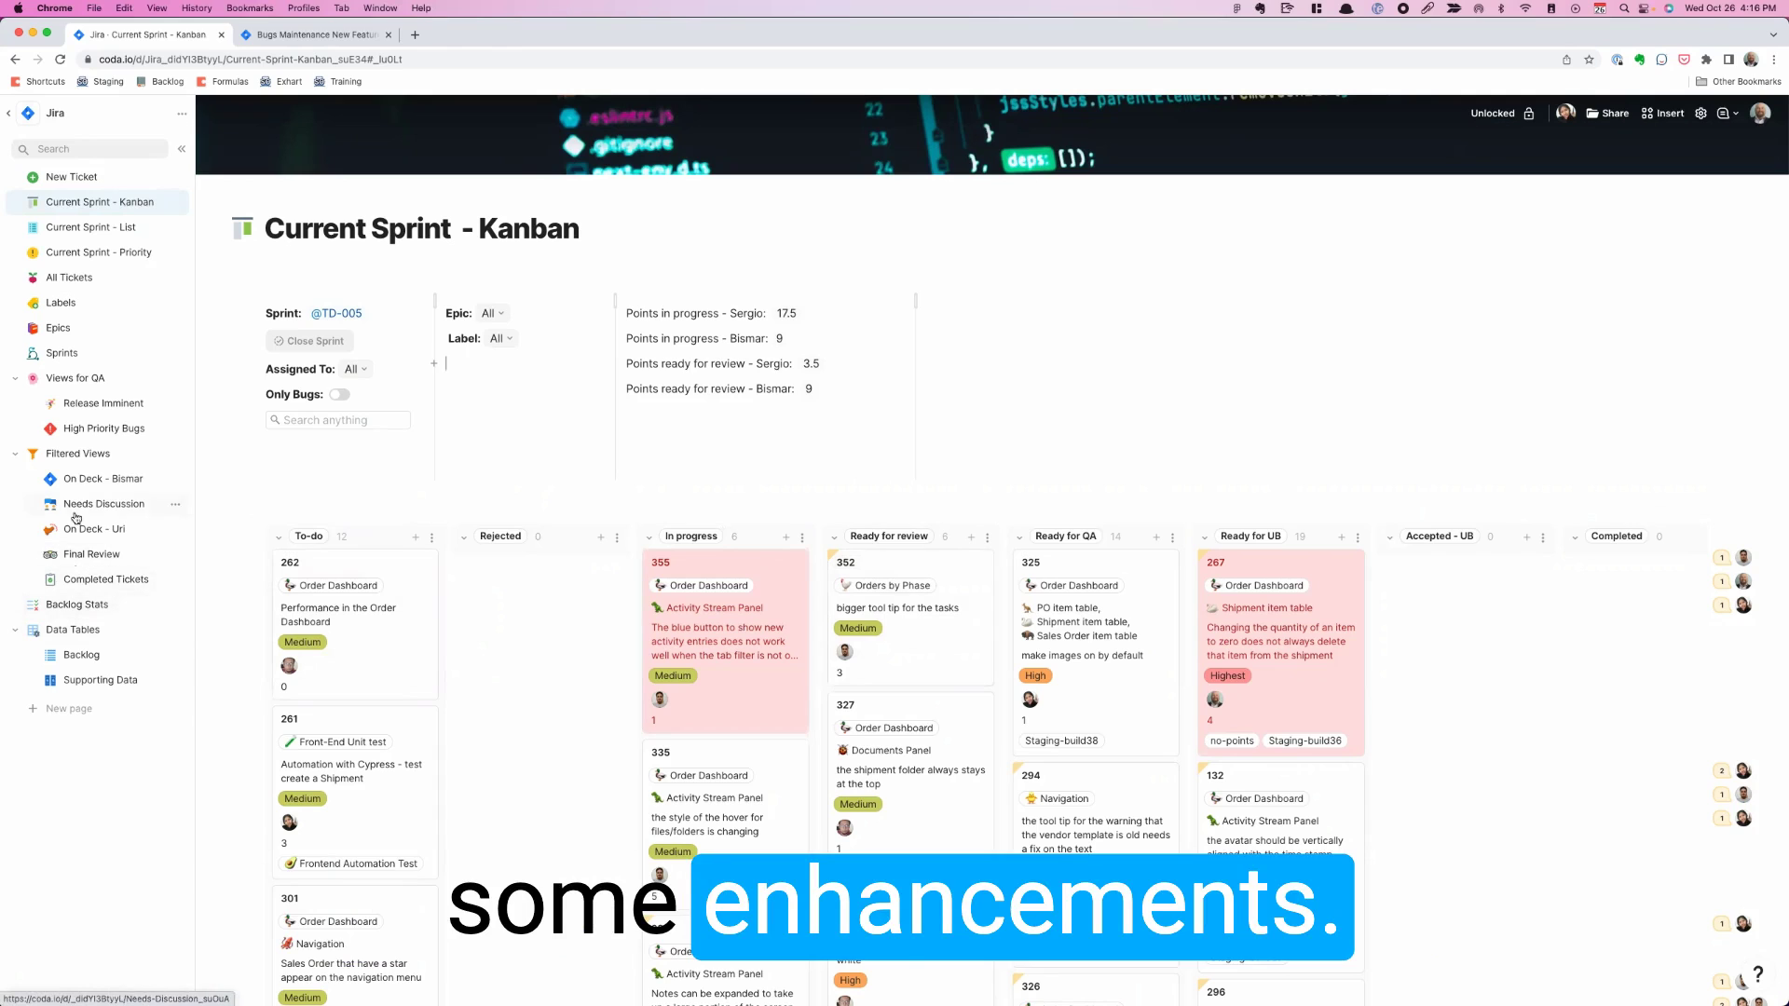
- Open the Completed Tickets page and scroll down through all its pie charts
left_click(99, 581)
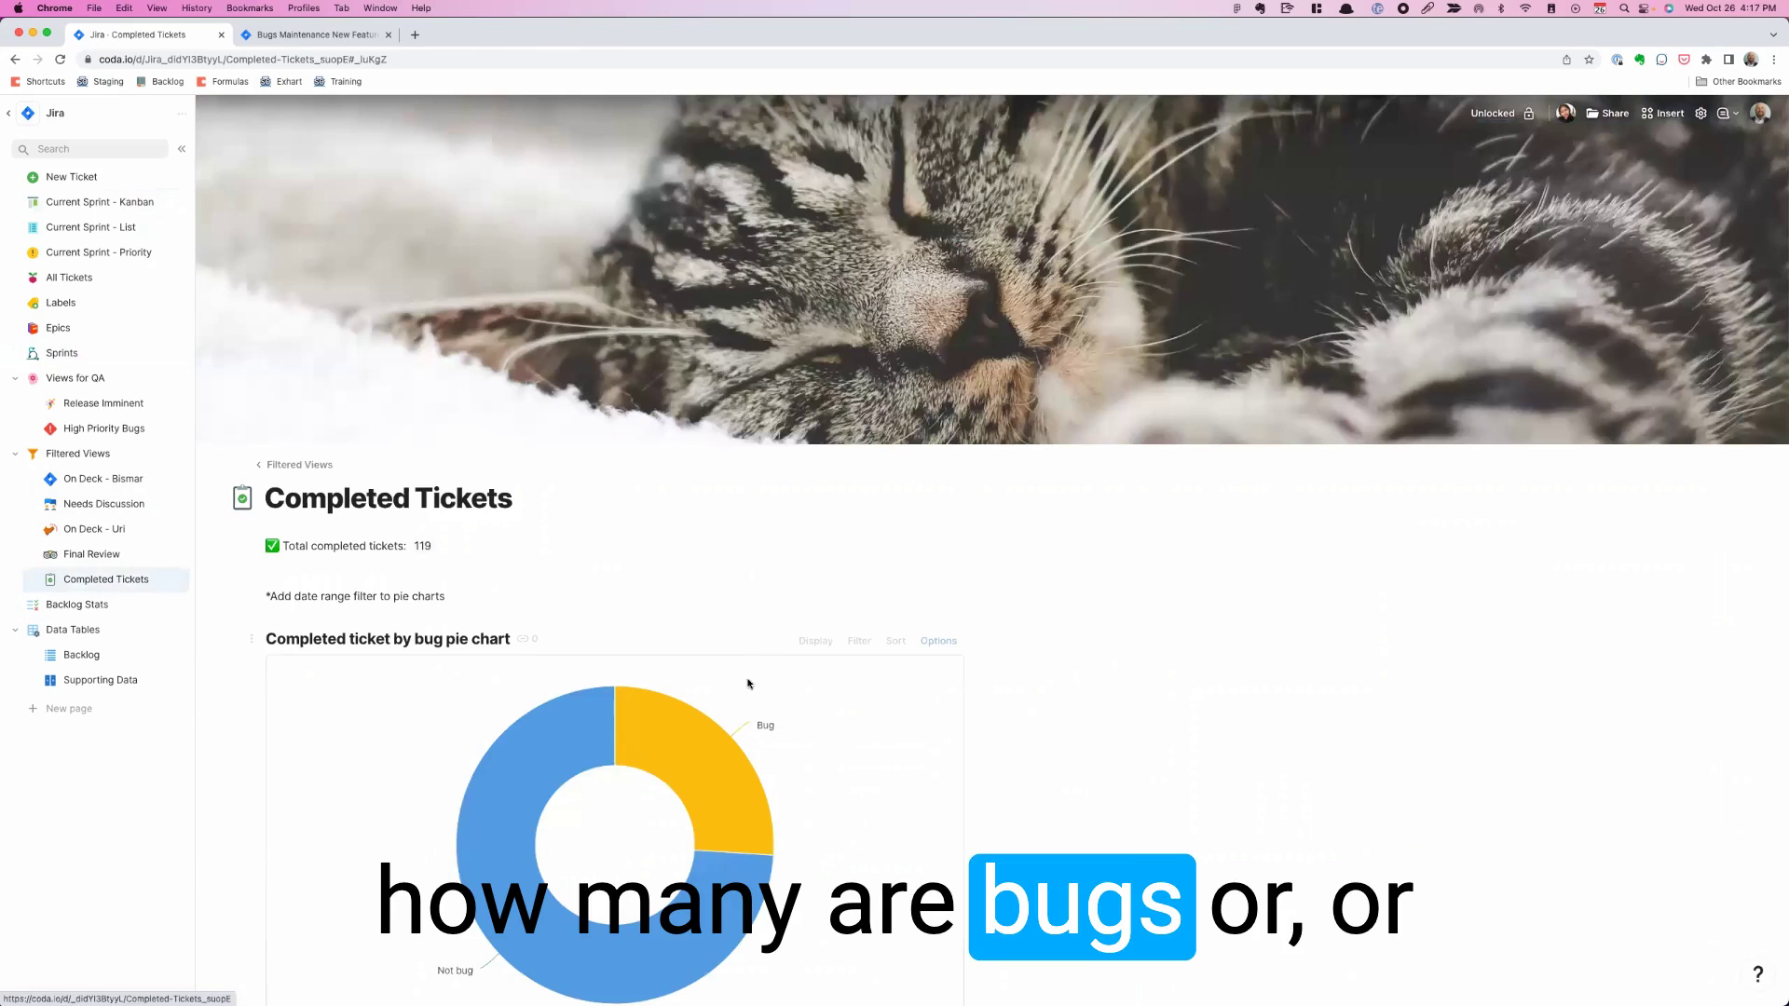
scroll(1090, 717, "down", 3)
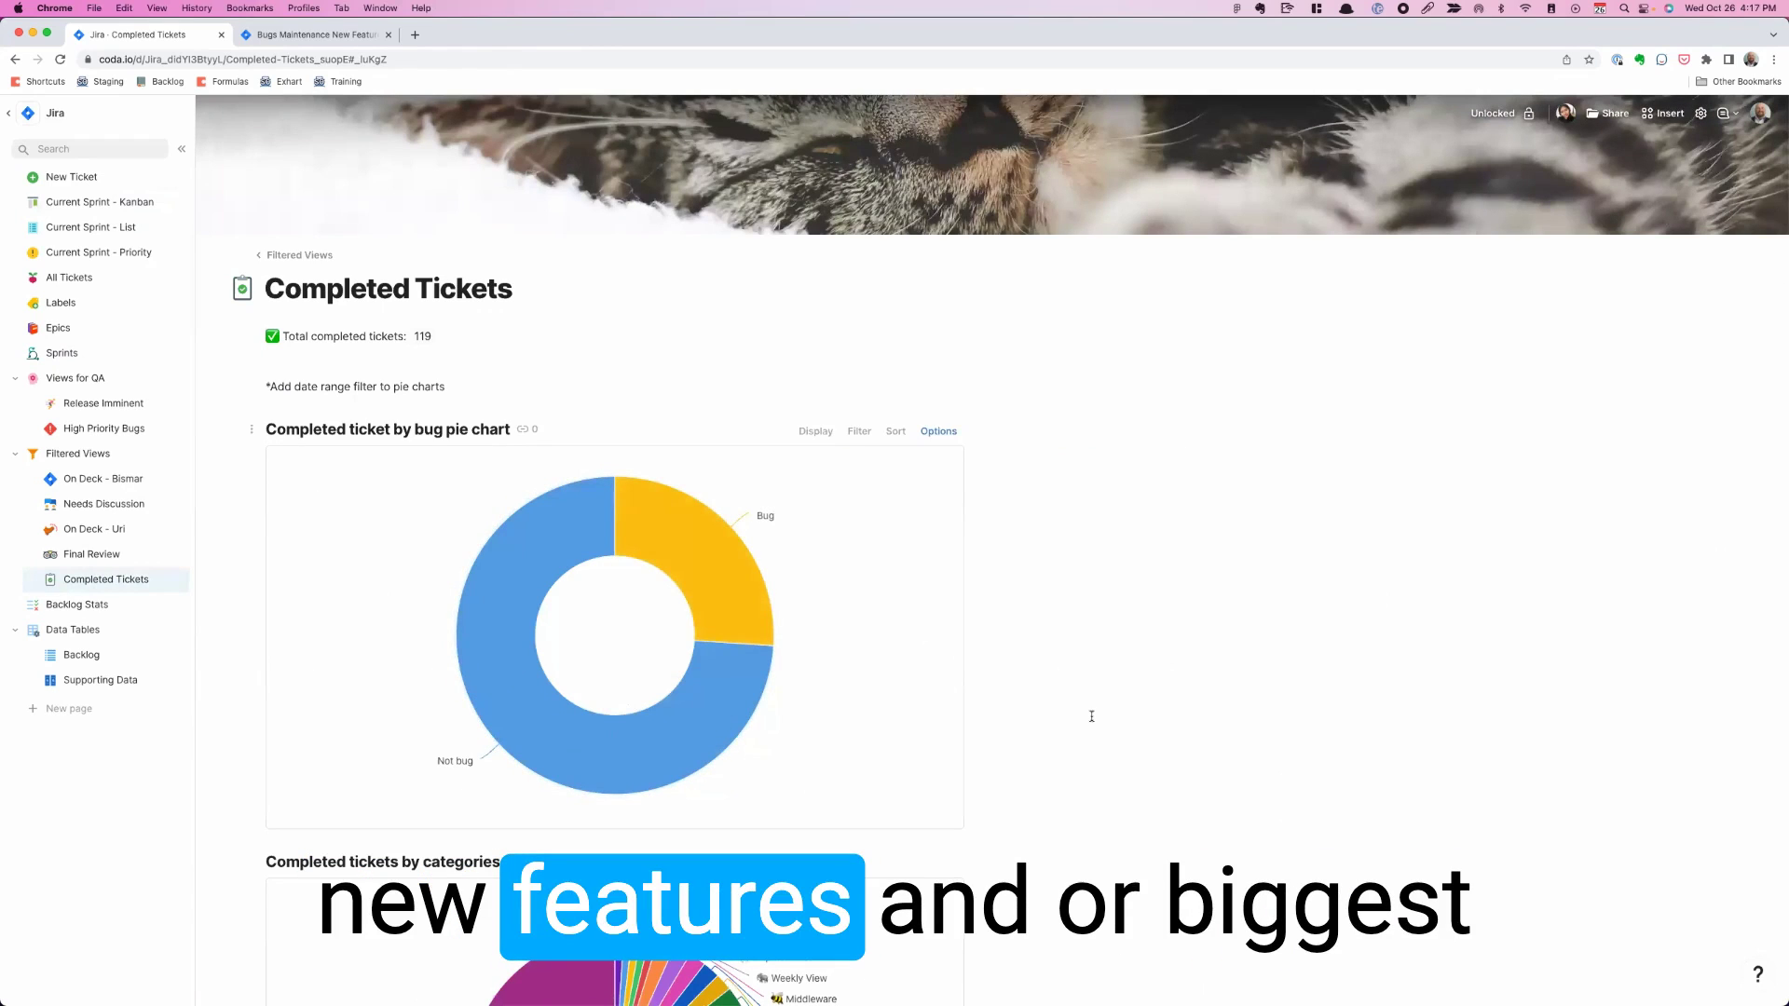
scroll(499, 578, "down", 4)
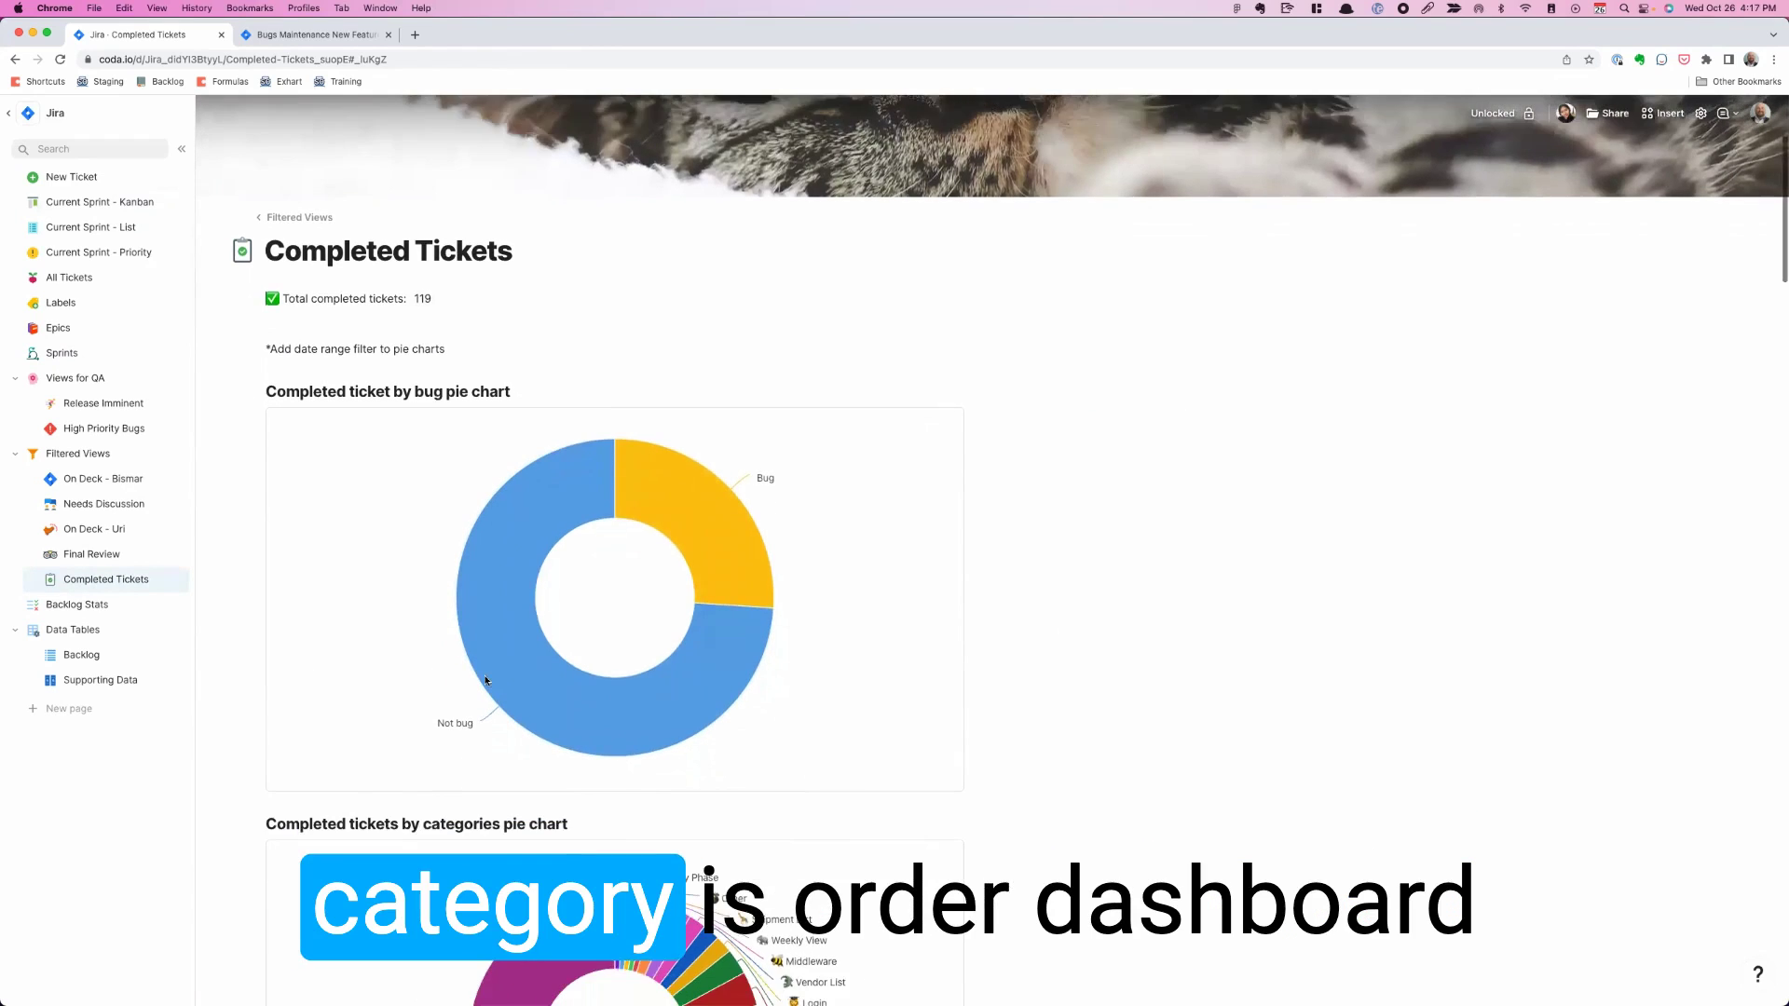
scroll(491, 591, "down", 3)
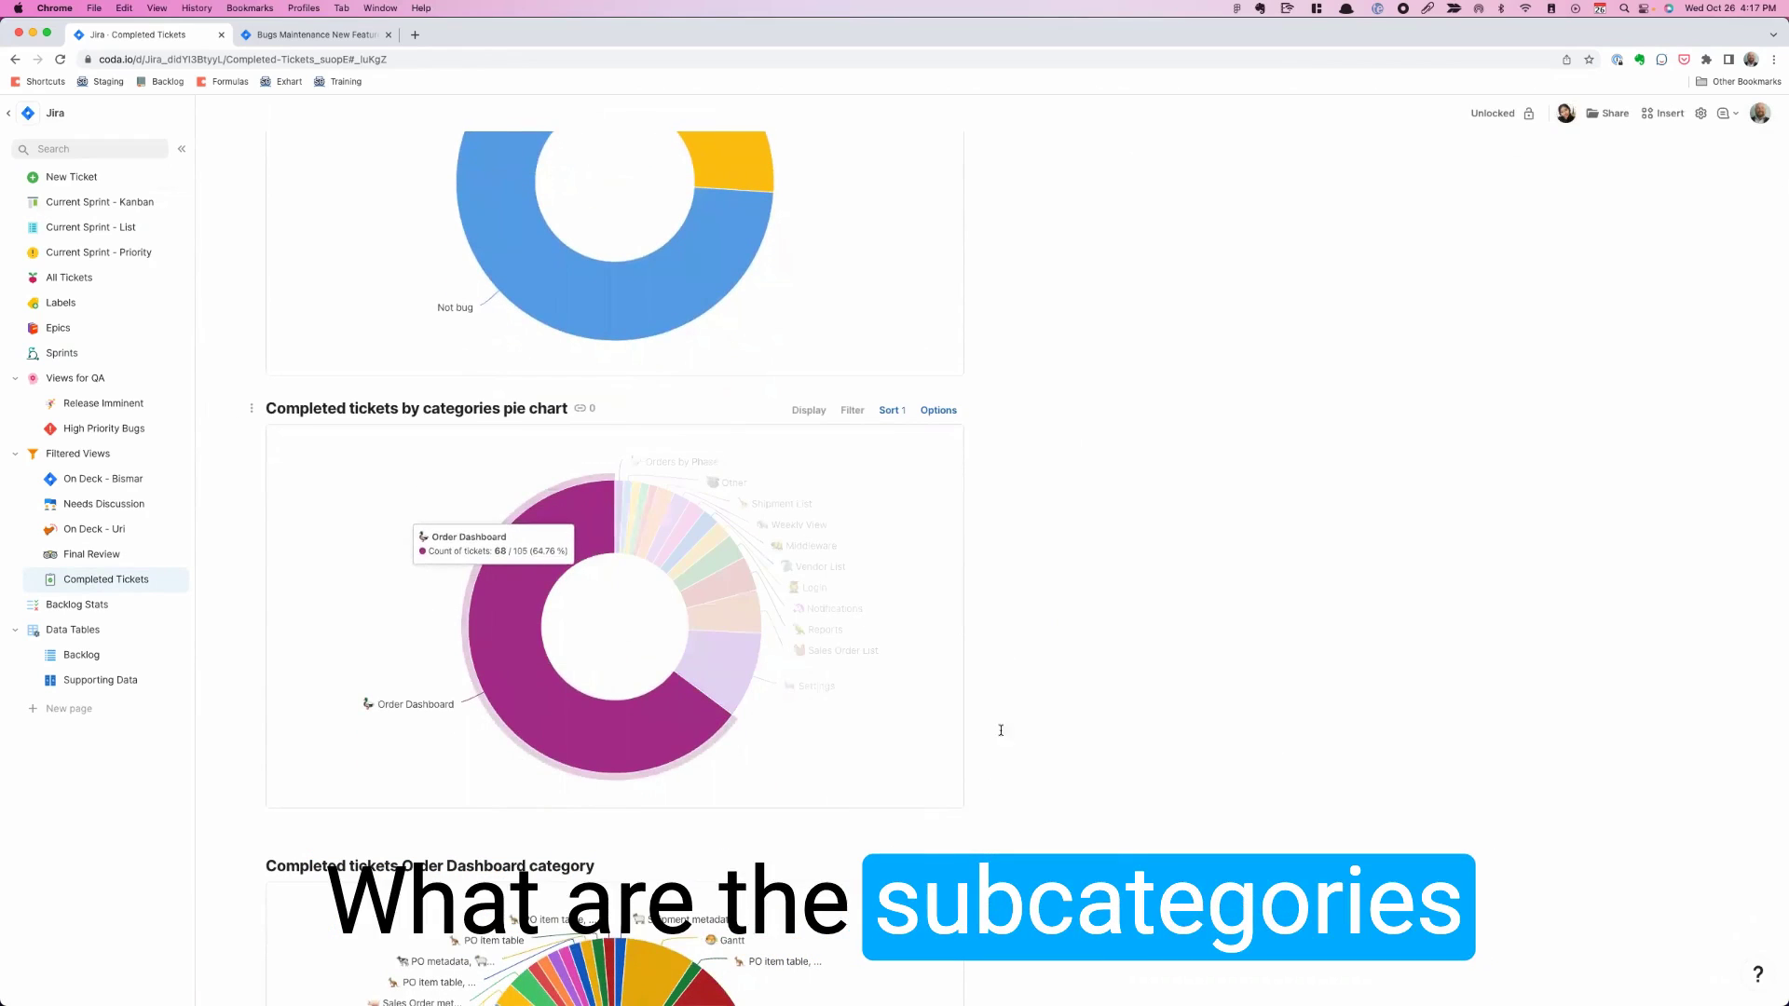
scroll(1071, 712, "down", 5)
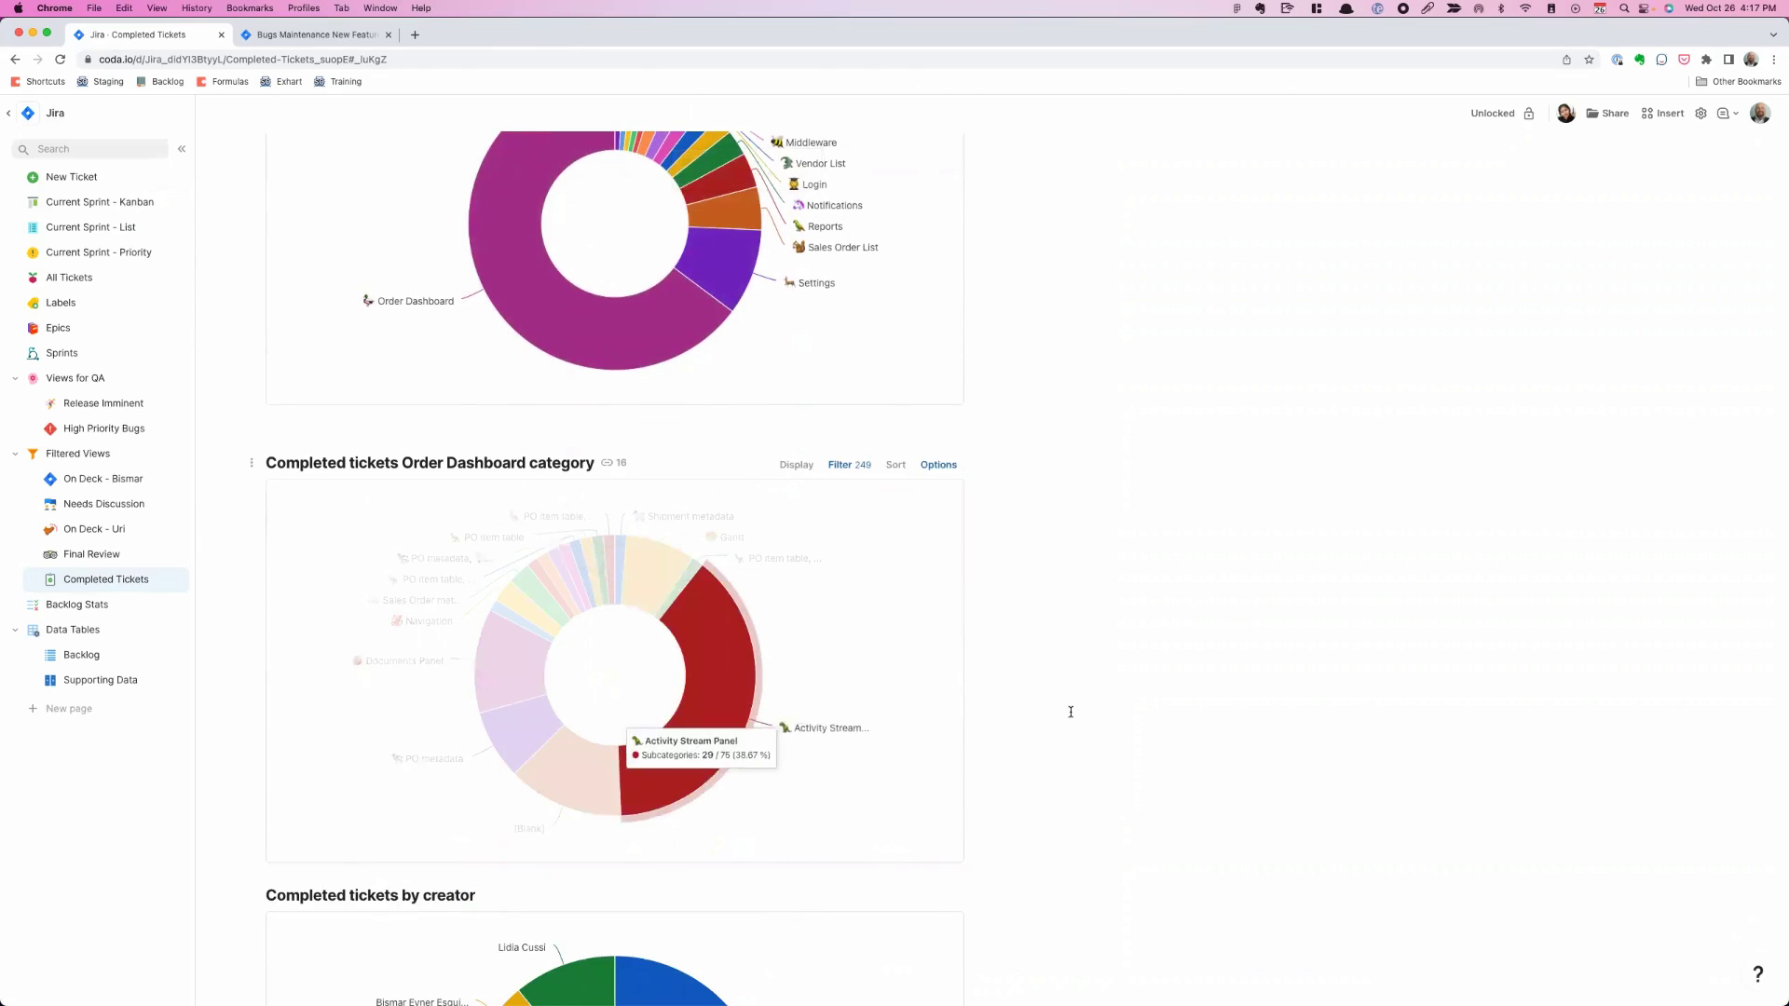
scroll(1070, 712, "down", 4)
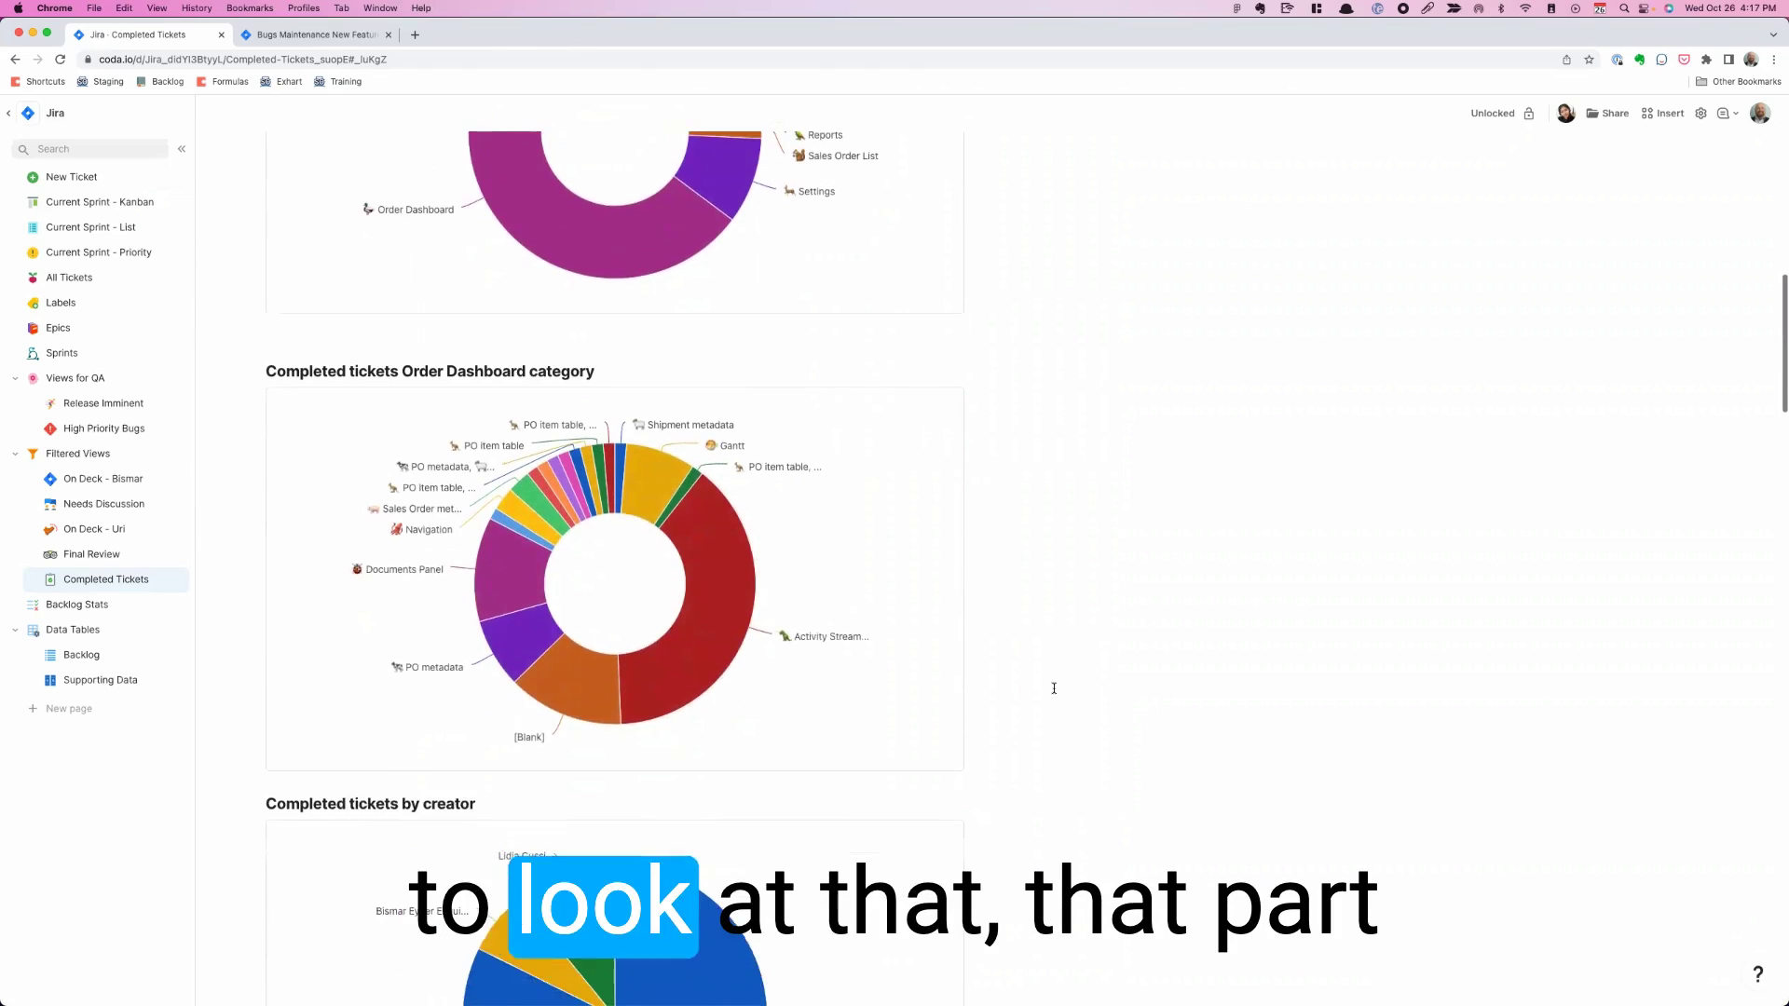
scroll(1054, 688, "down", 1)
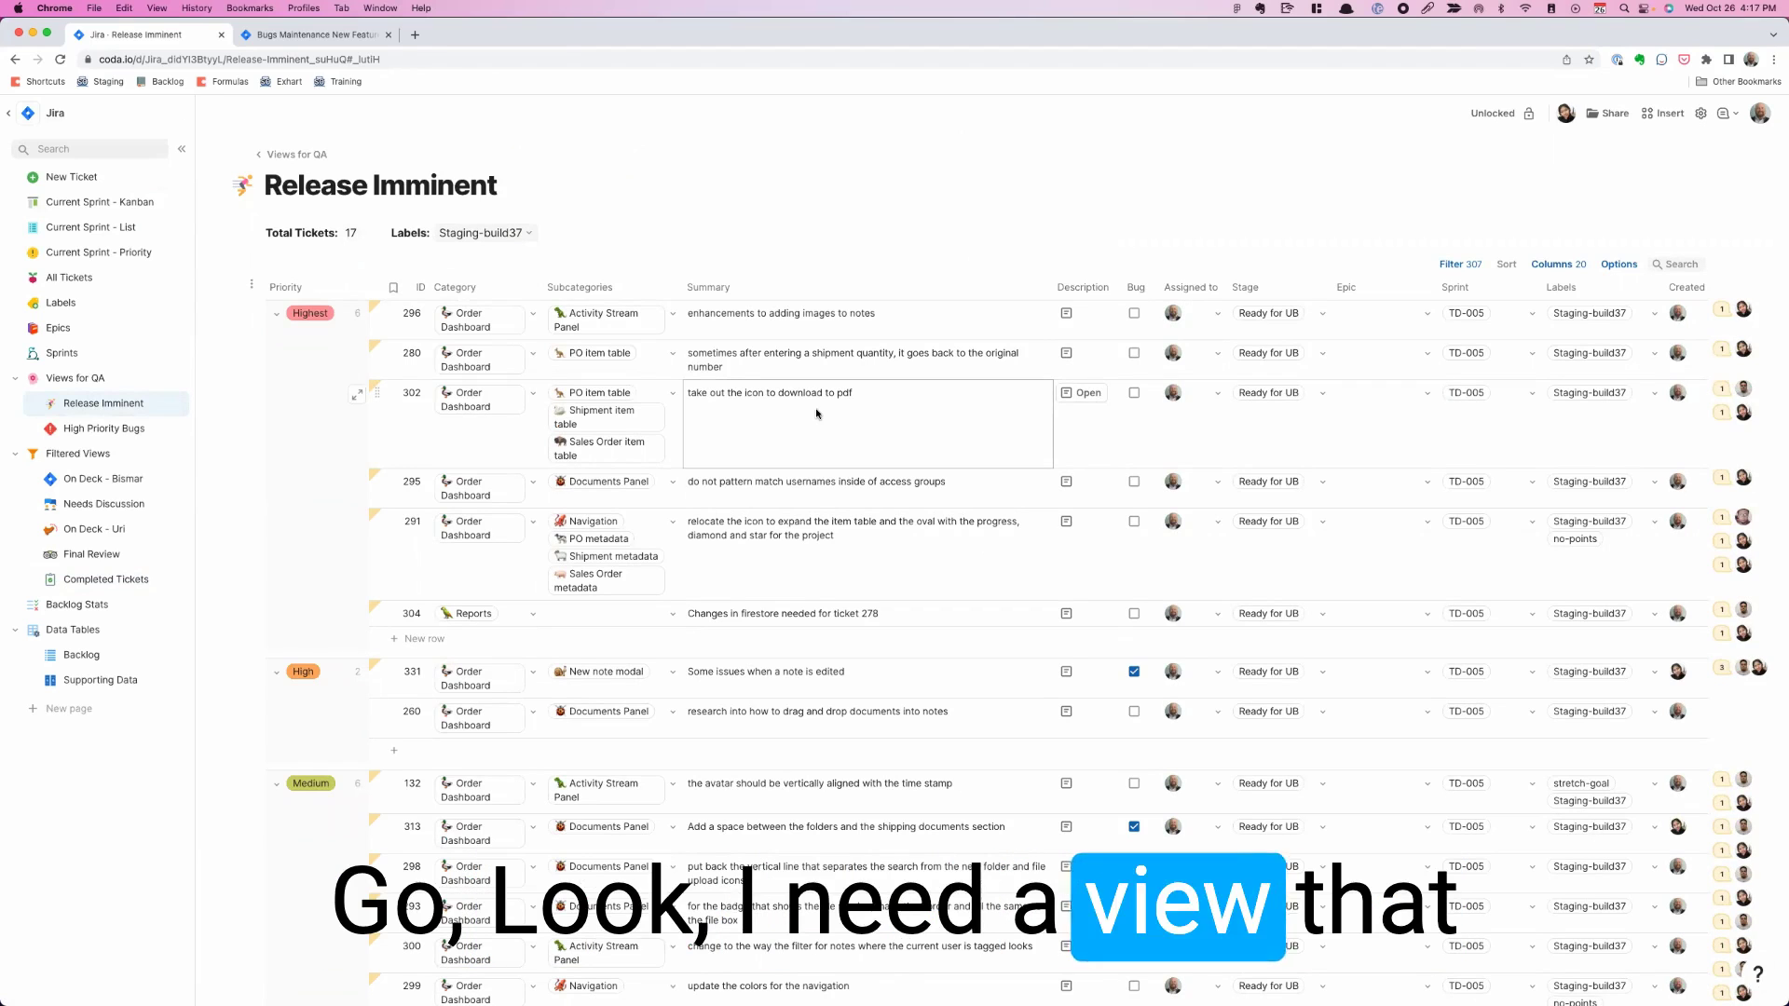
- Open the High Priority Bugs view from the sidebar
left_click(81, 428)
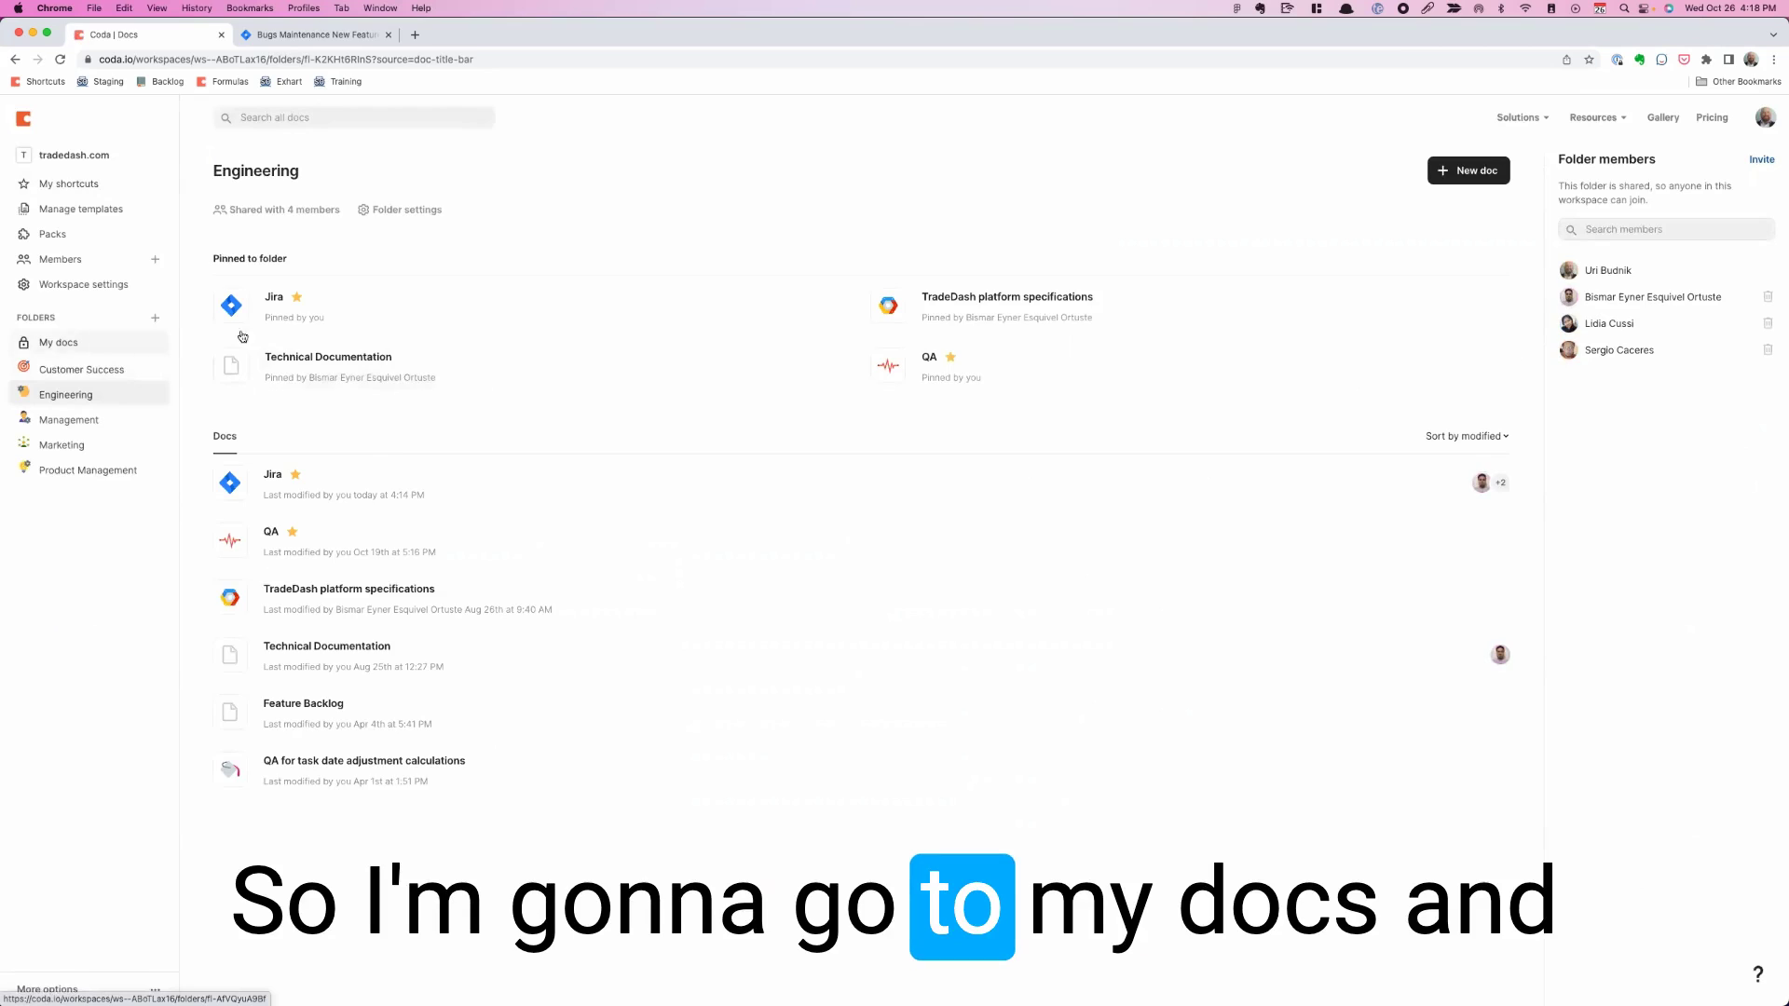
- Open the Copy of Jira - 1 doc from the My docs list
left_click(58, 342)
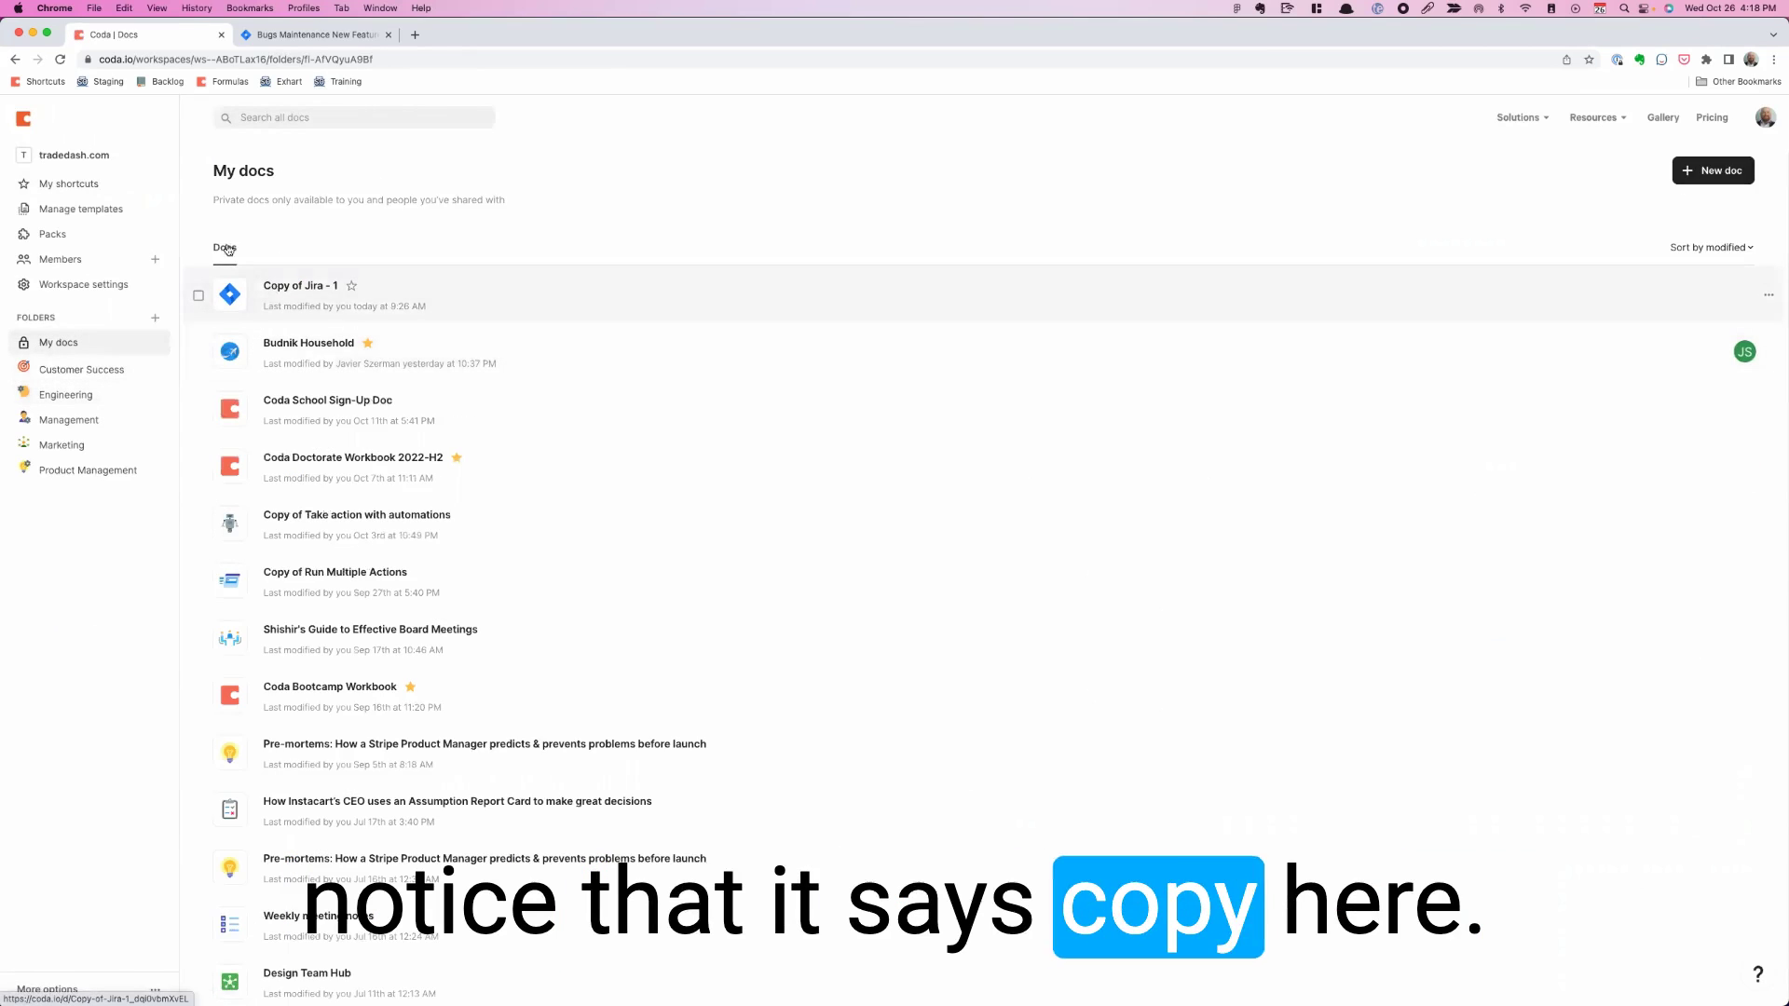
left_click(279, 288)
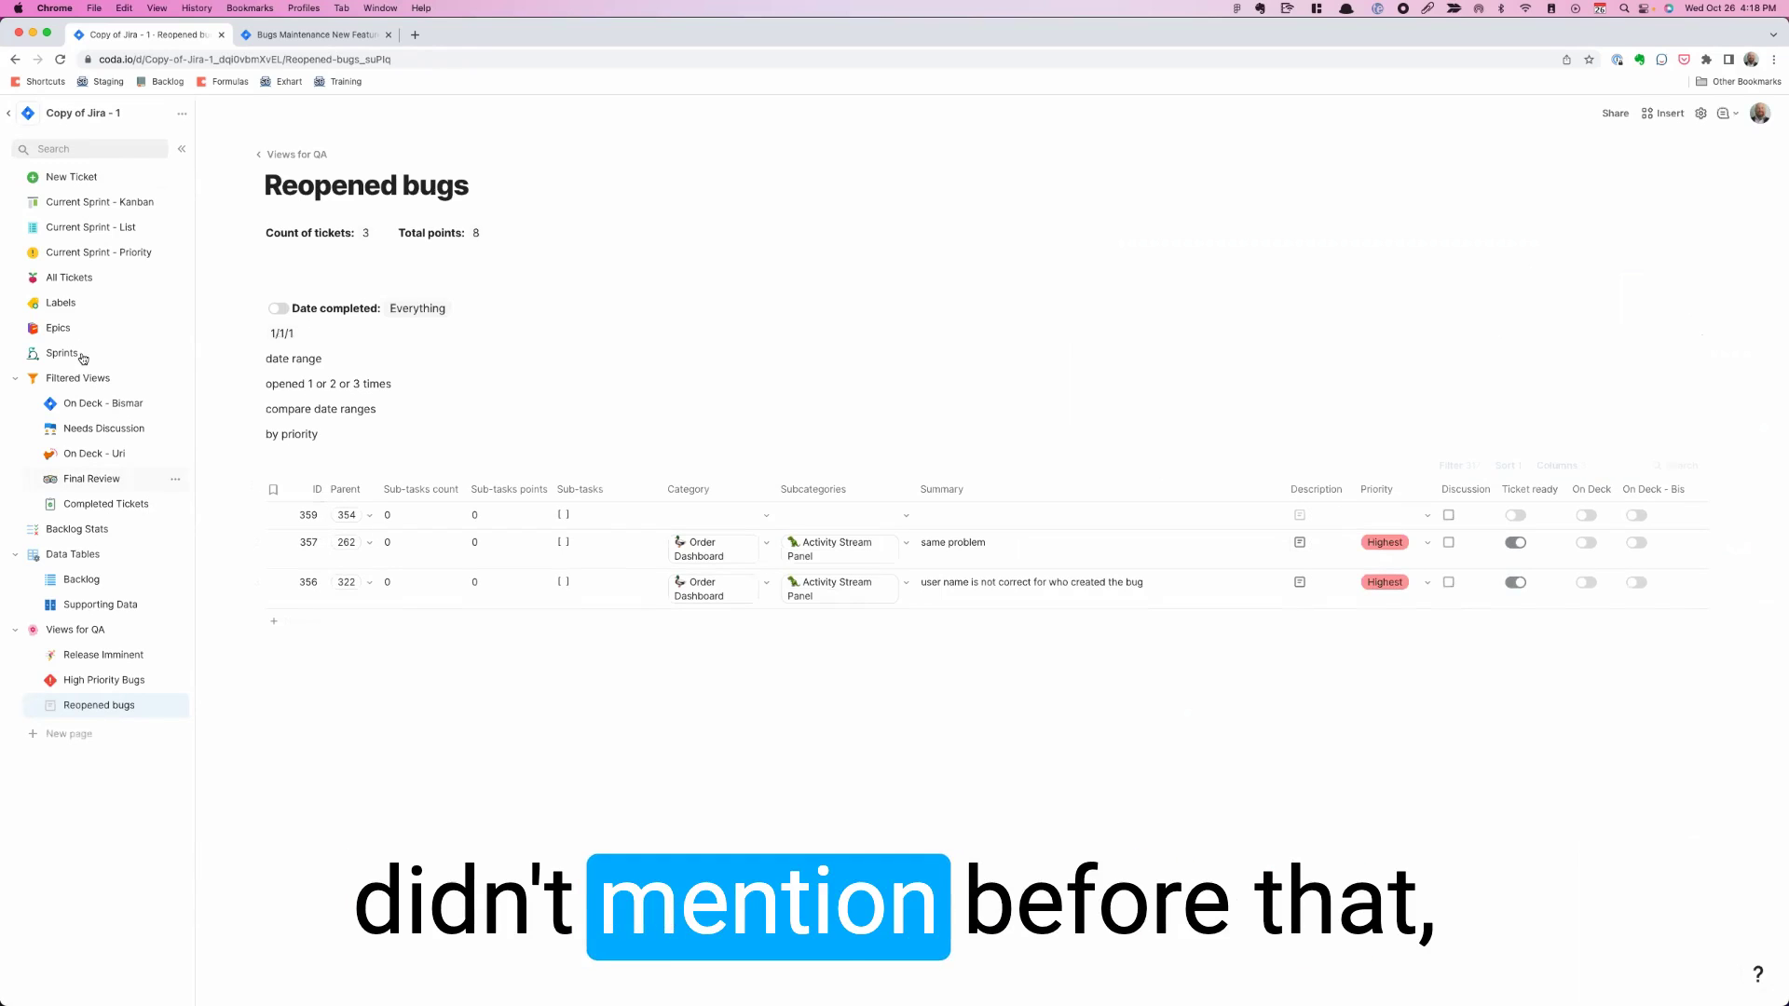
- Open the All Tickets page and scroll down the table to ticket 359
left_click(70, 279)
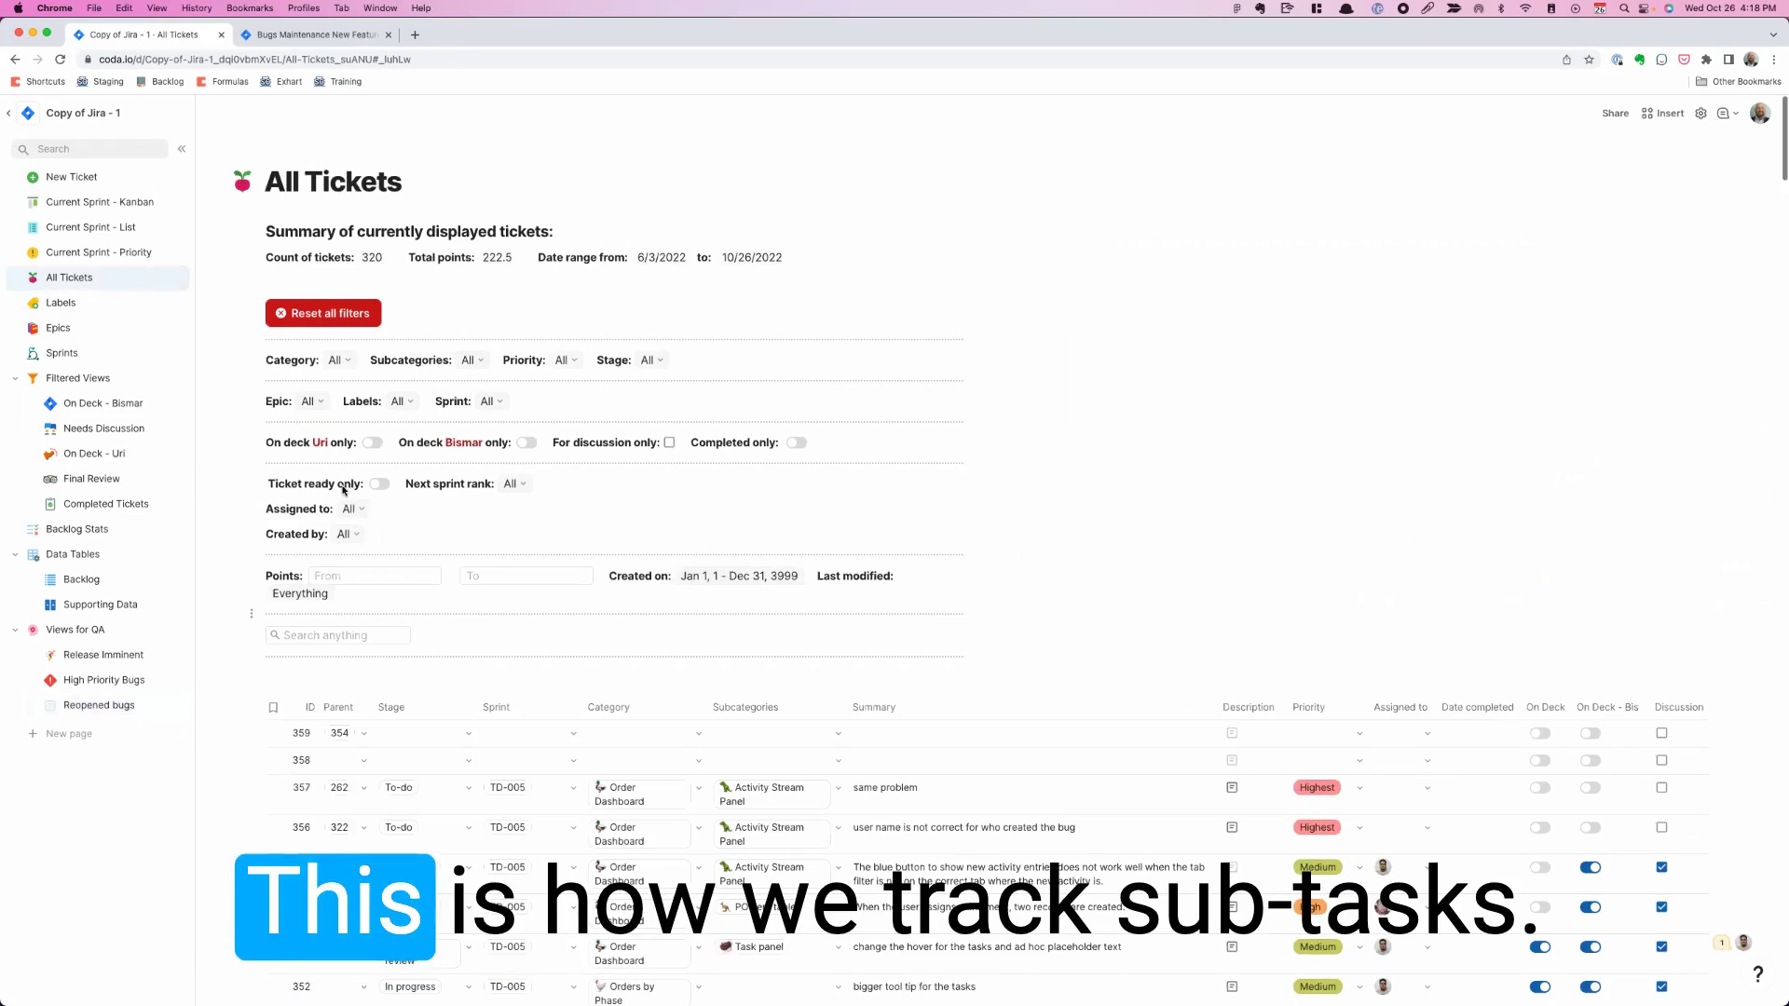
scroll(351, 503, "down", 2)
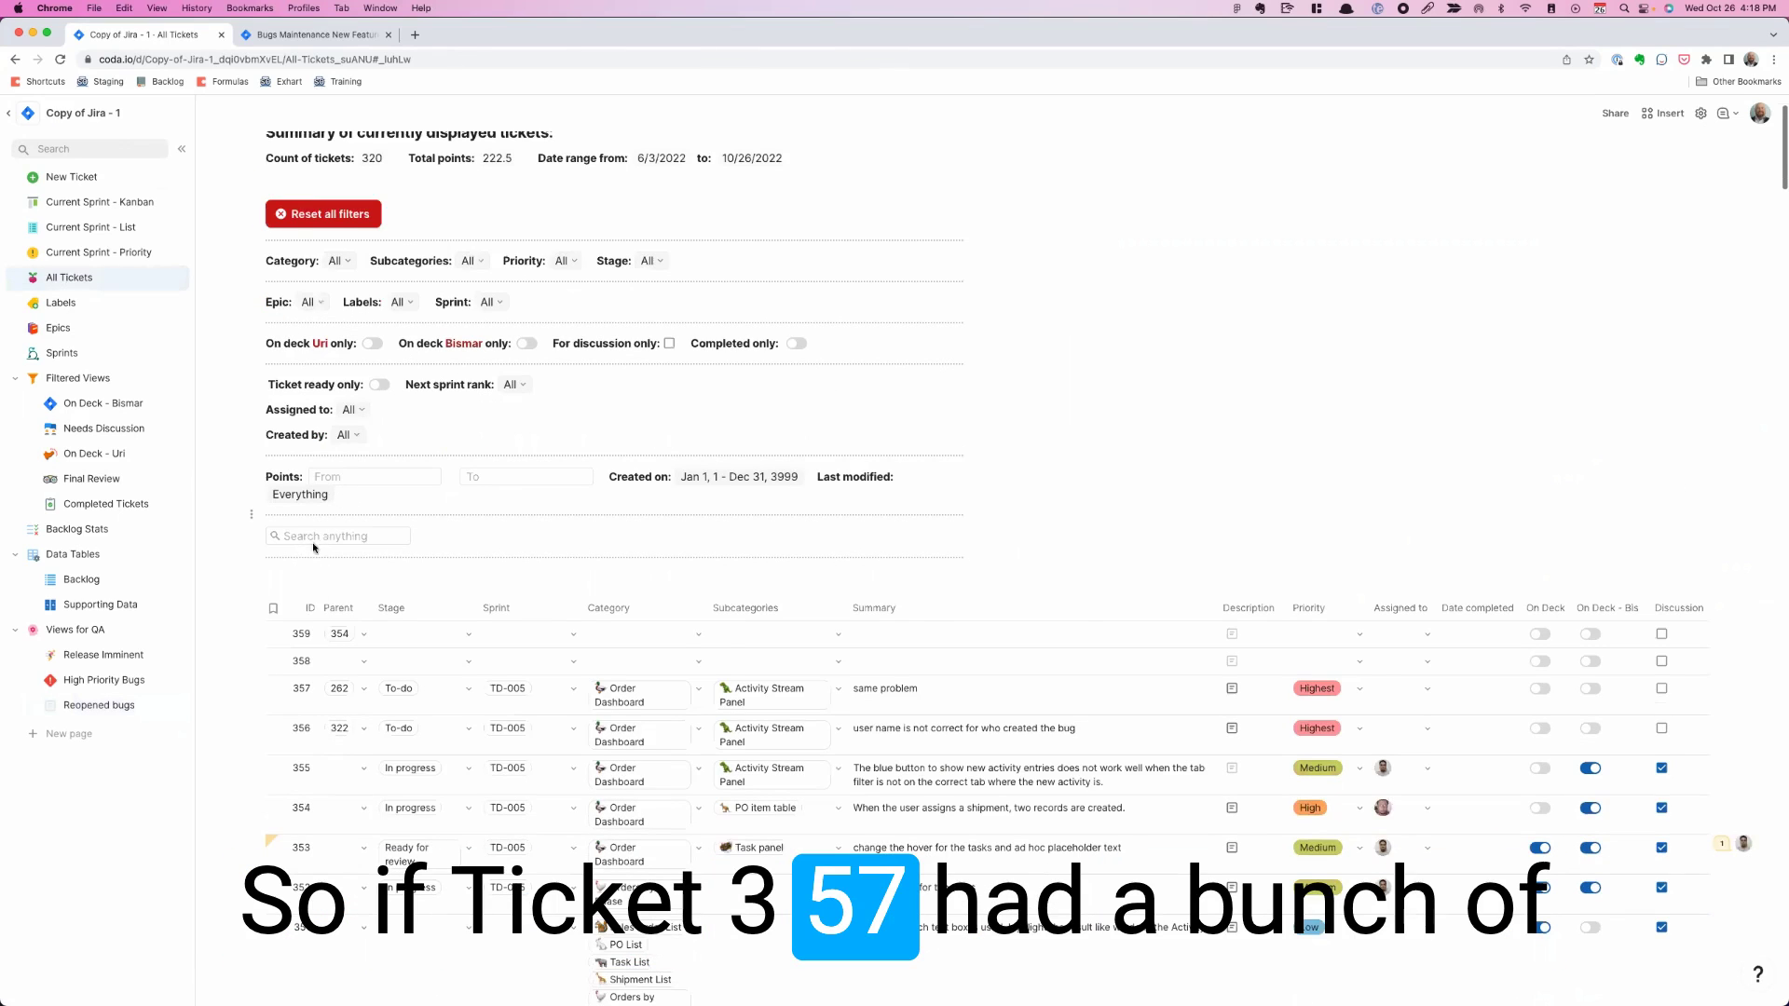
scroll(321, 595, "down", 3)
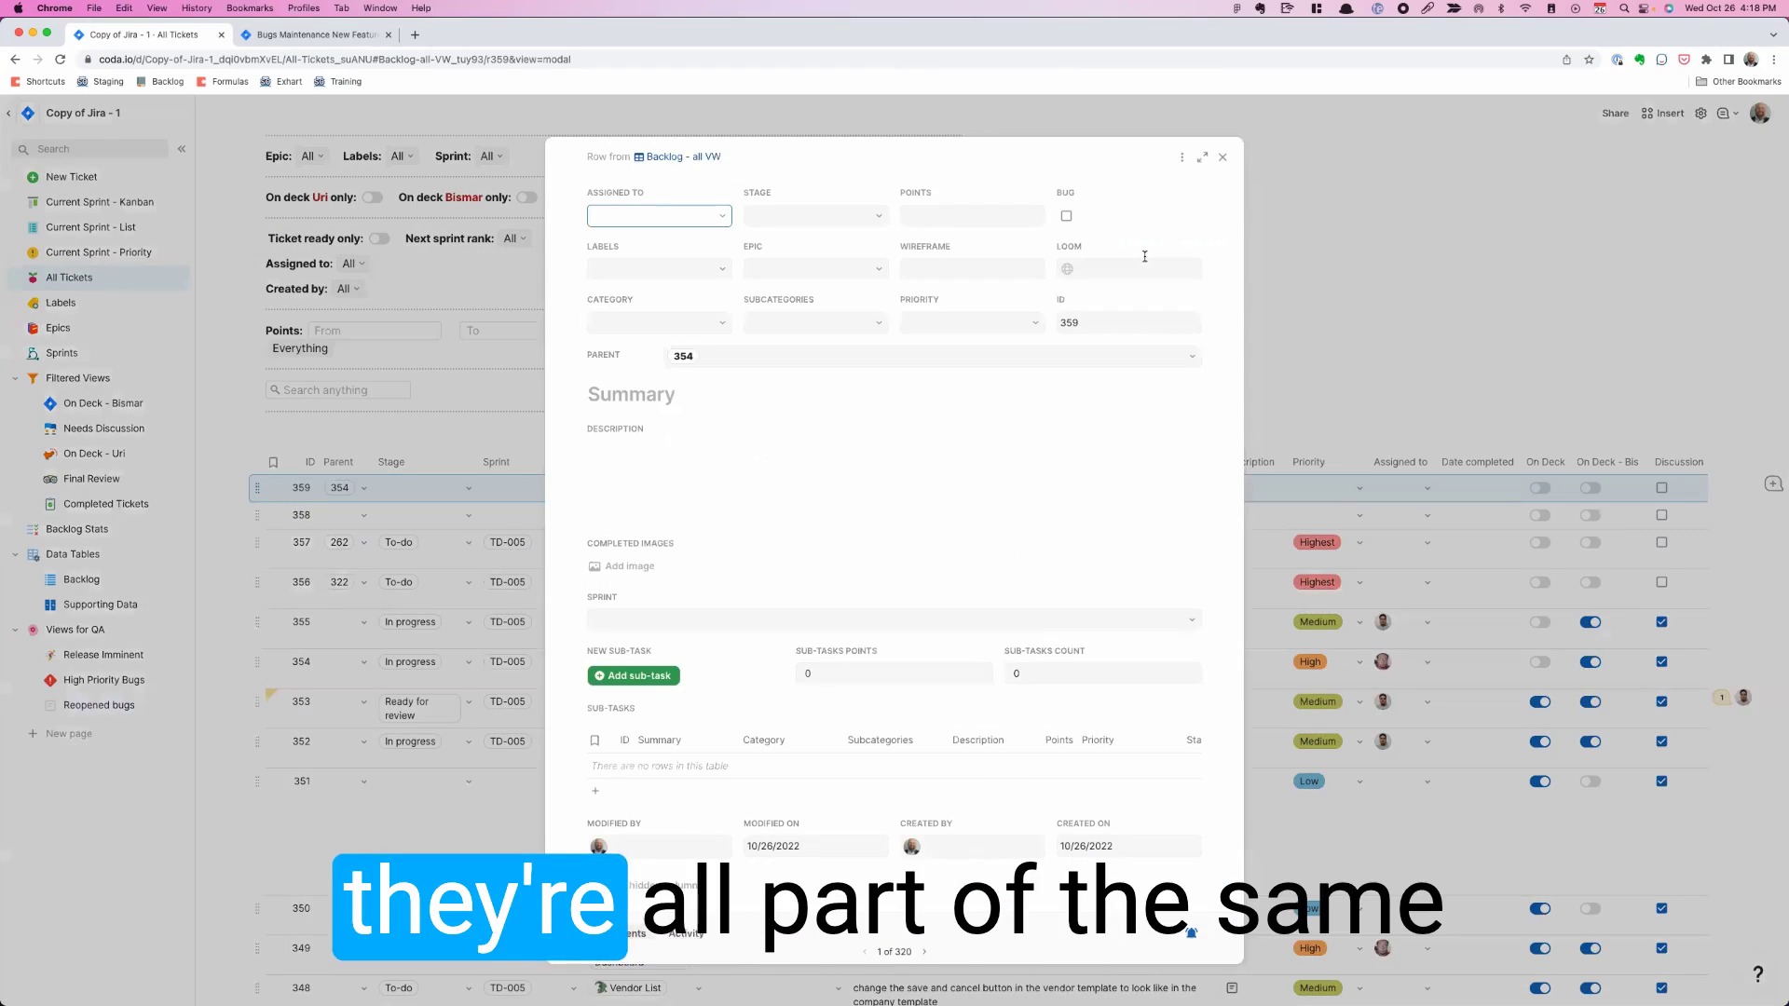
- Close ticket 359's detail view with Escape
key("Escape")
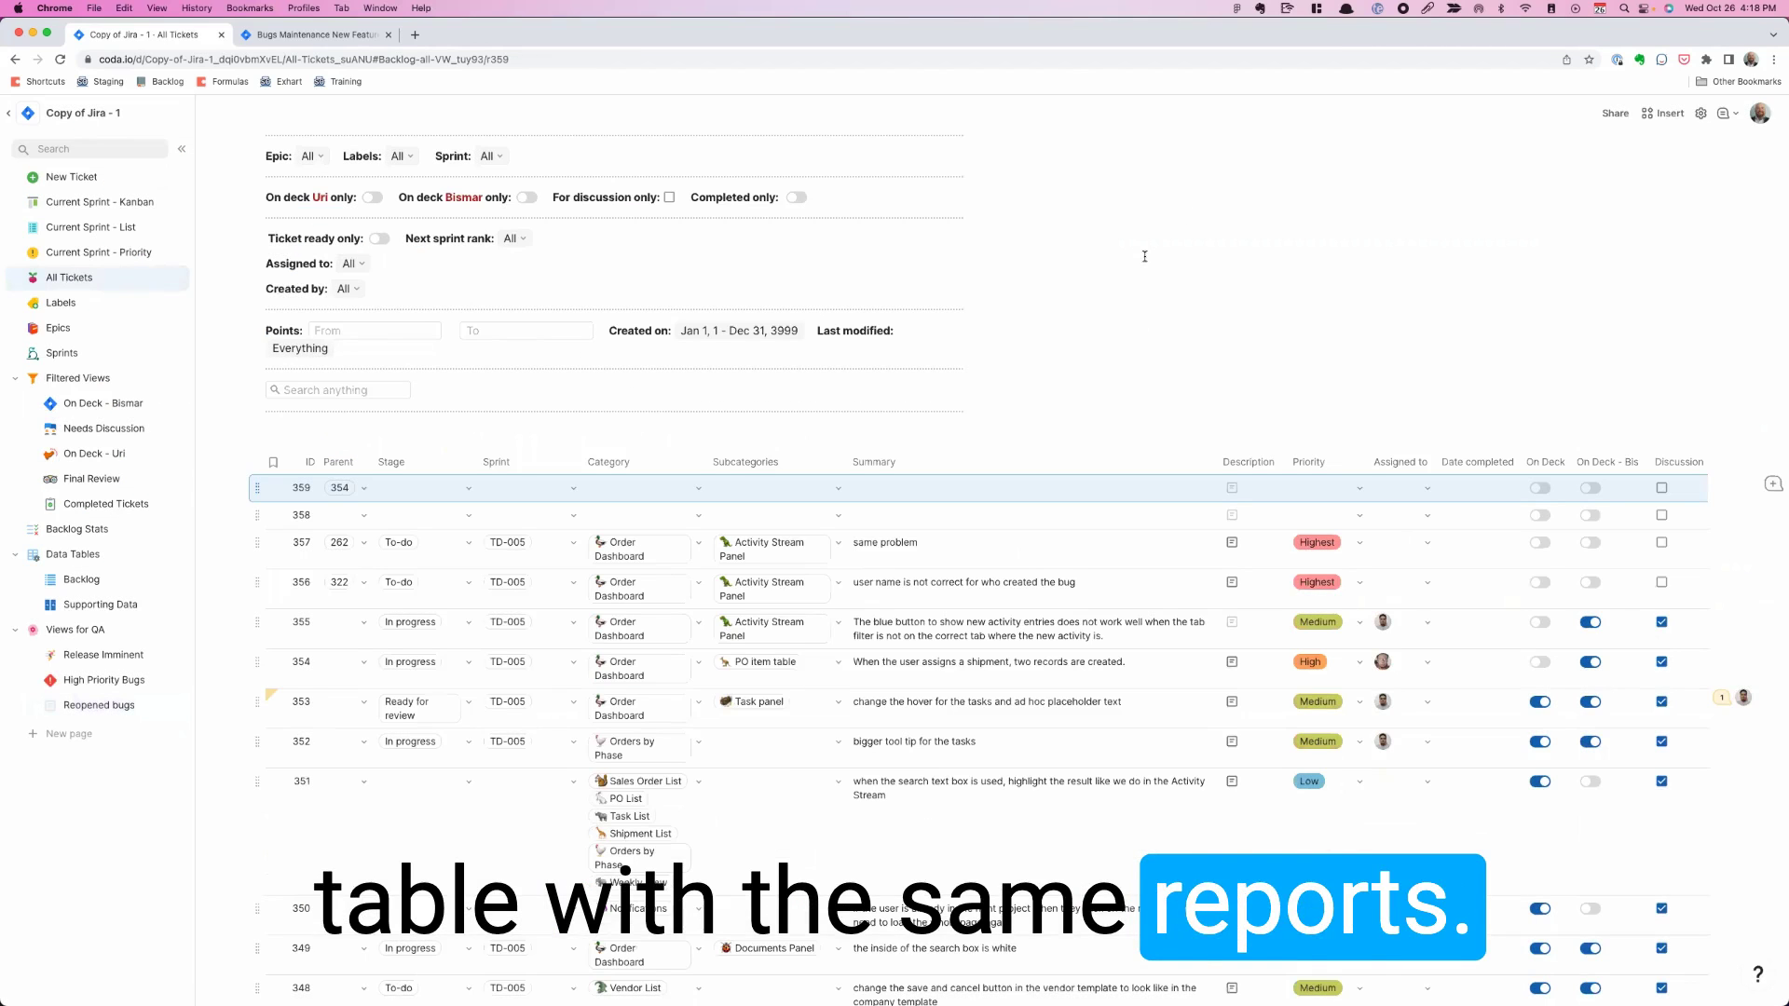
- Preview row 356's parent 322, then expand ticket 359 on the Reopened bugs page
left_click(354, 587)
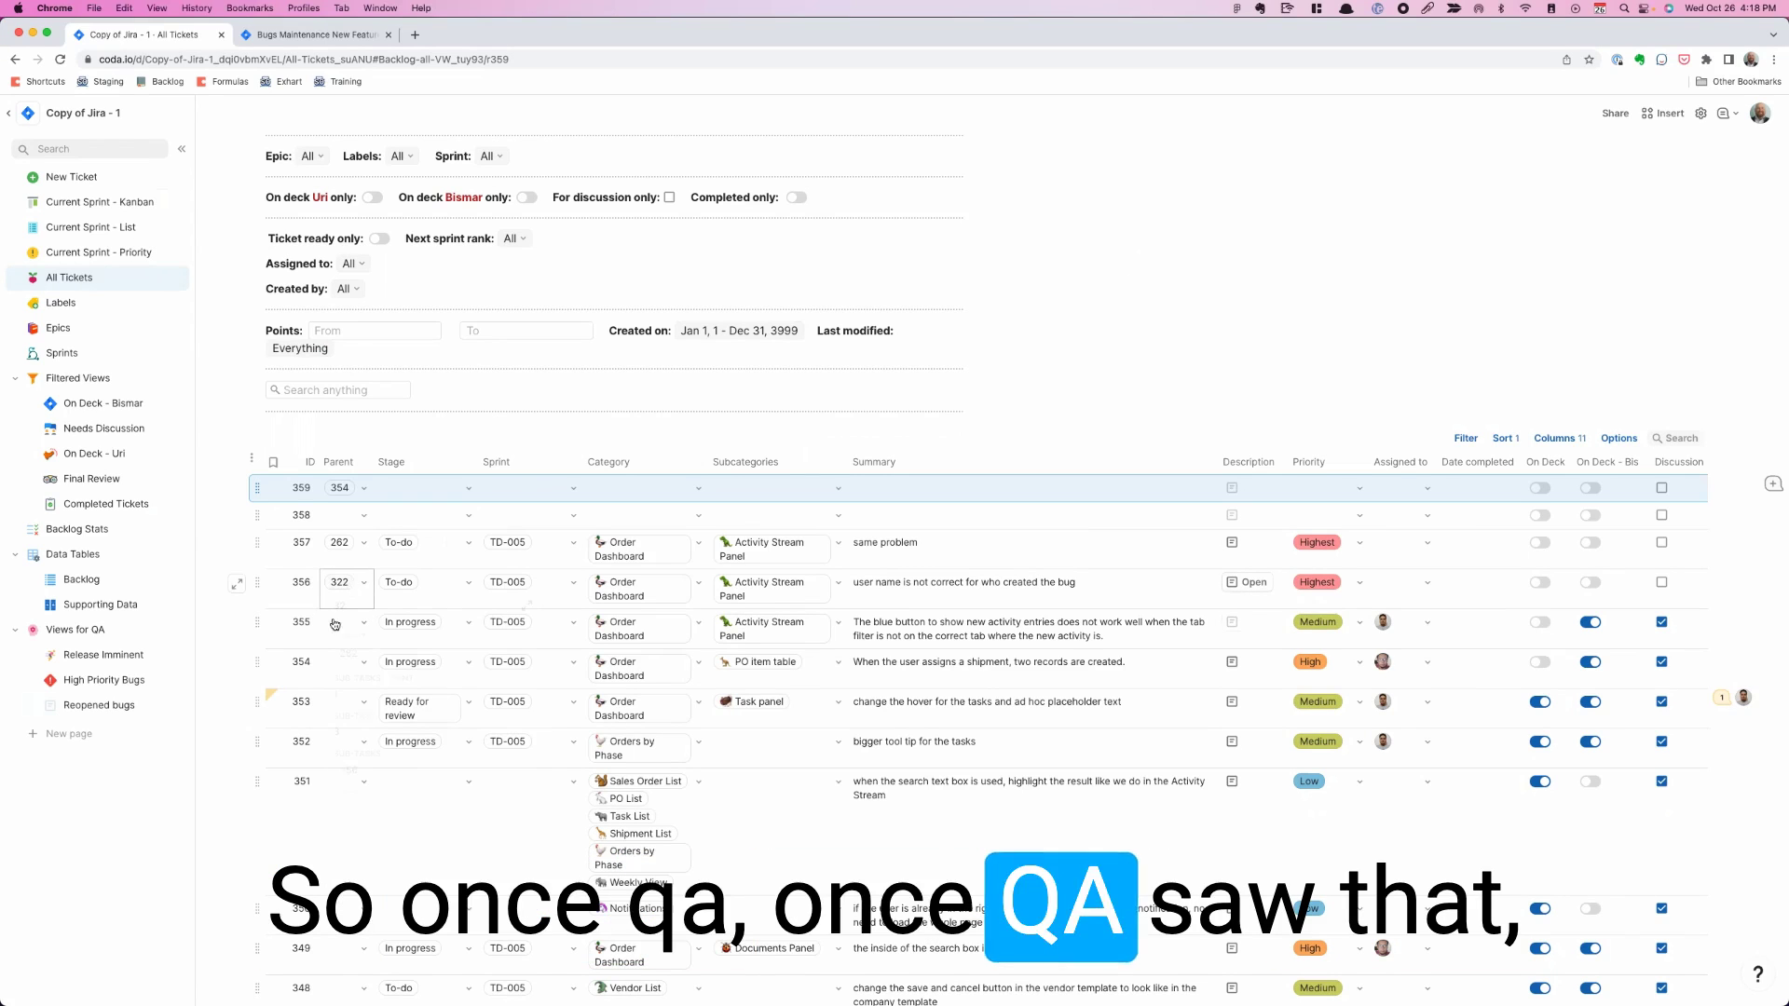
left_click(98, 706)
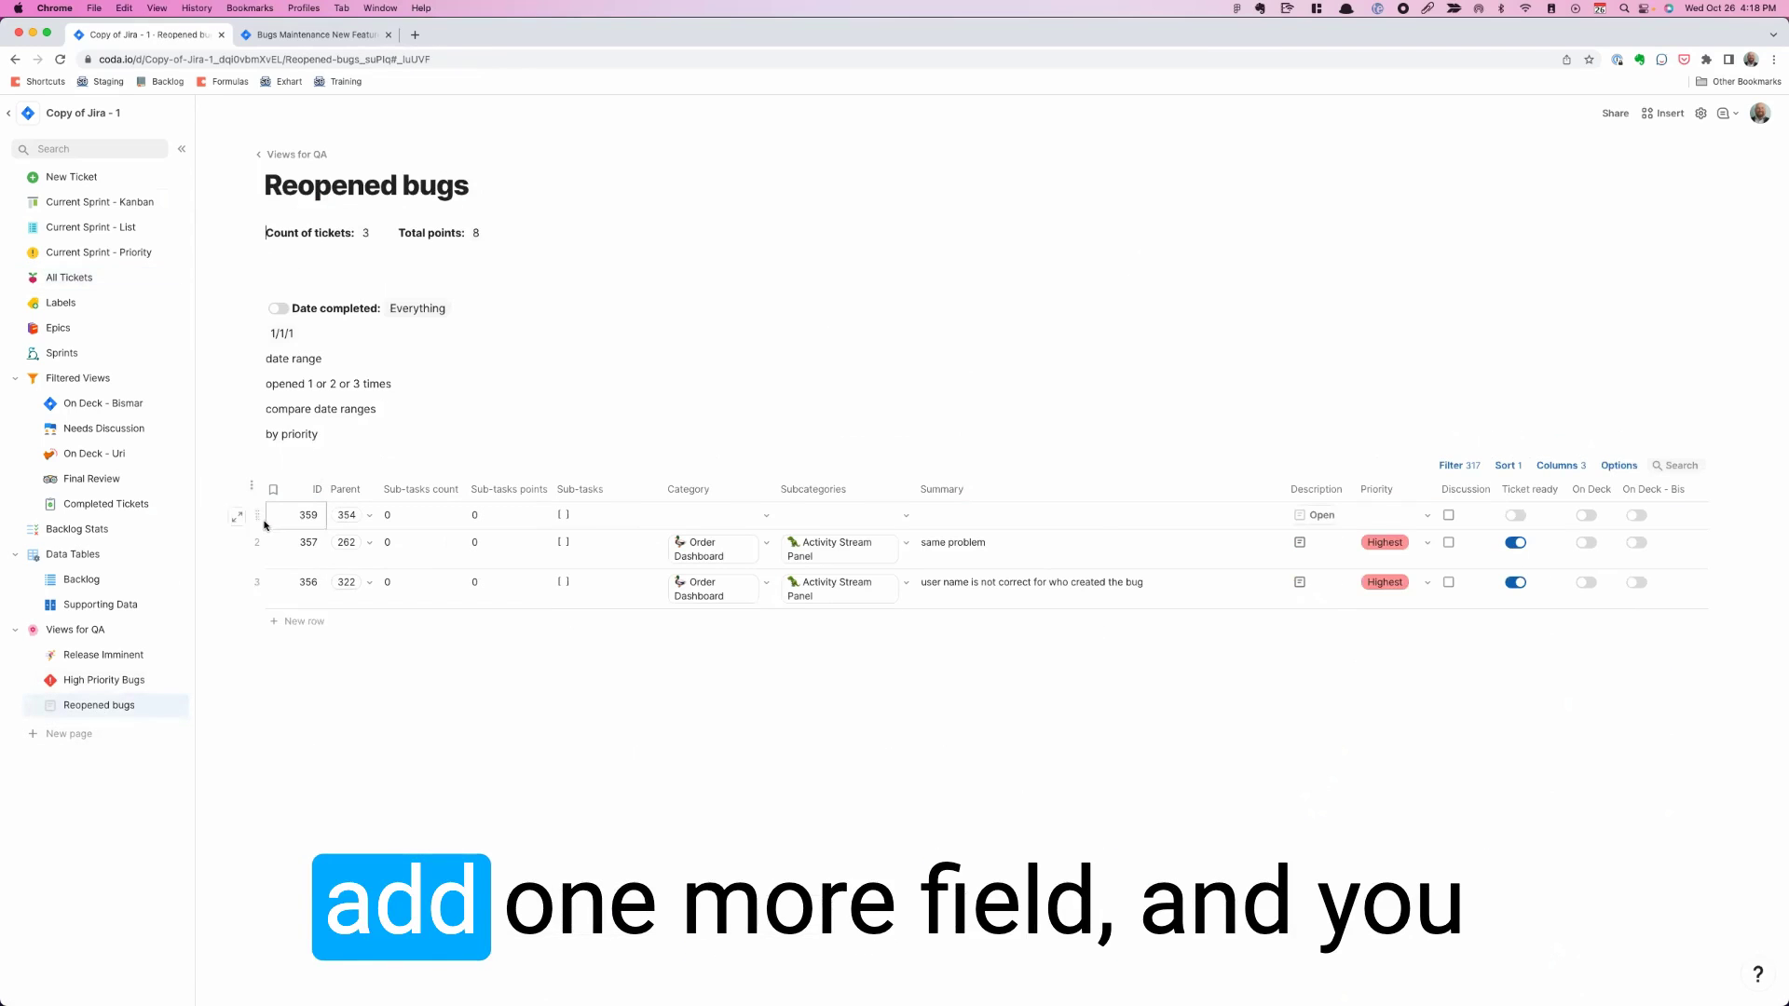
left_click(237, 518)
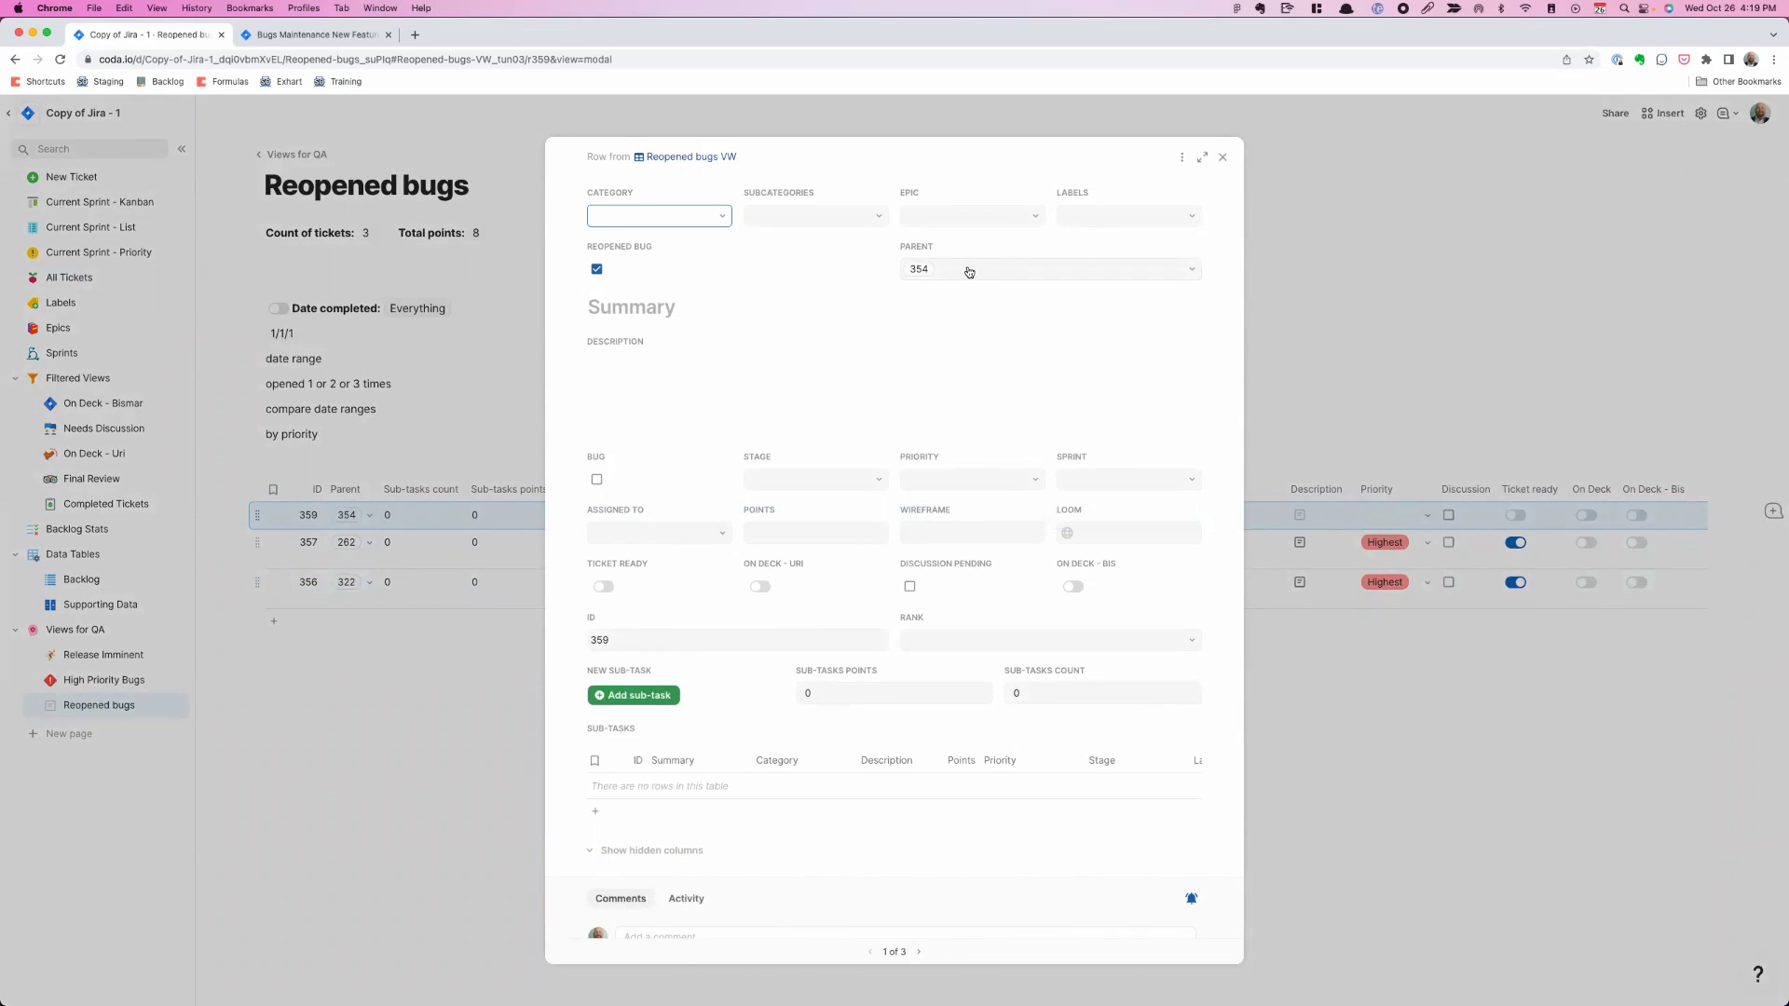
- Close ticket 359's detail modal to return to the Reopened bugs table
left_click(405, 390)
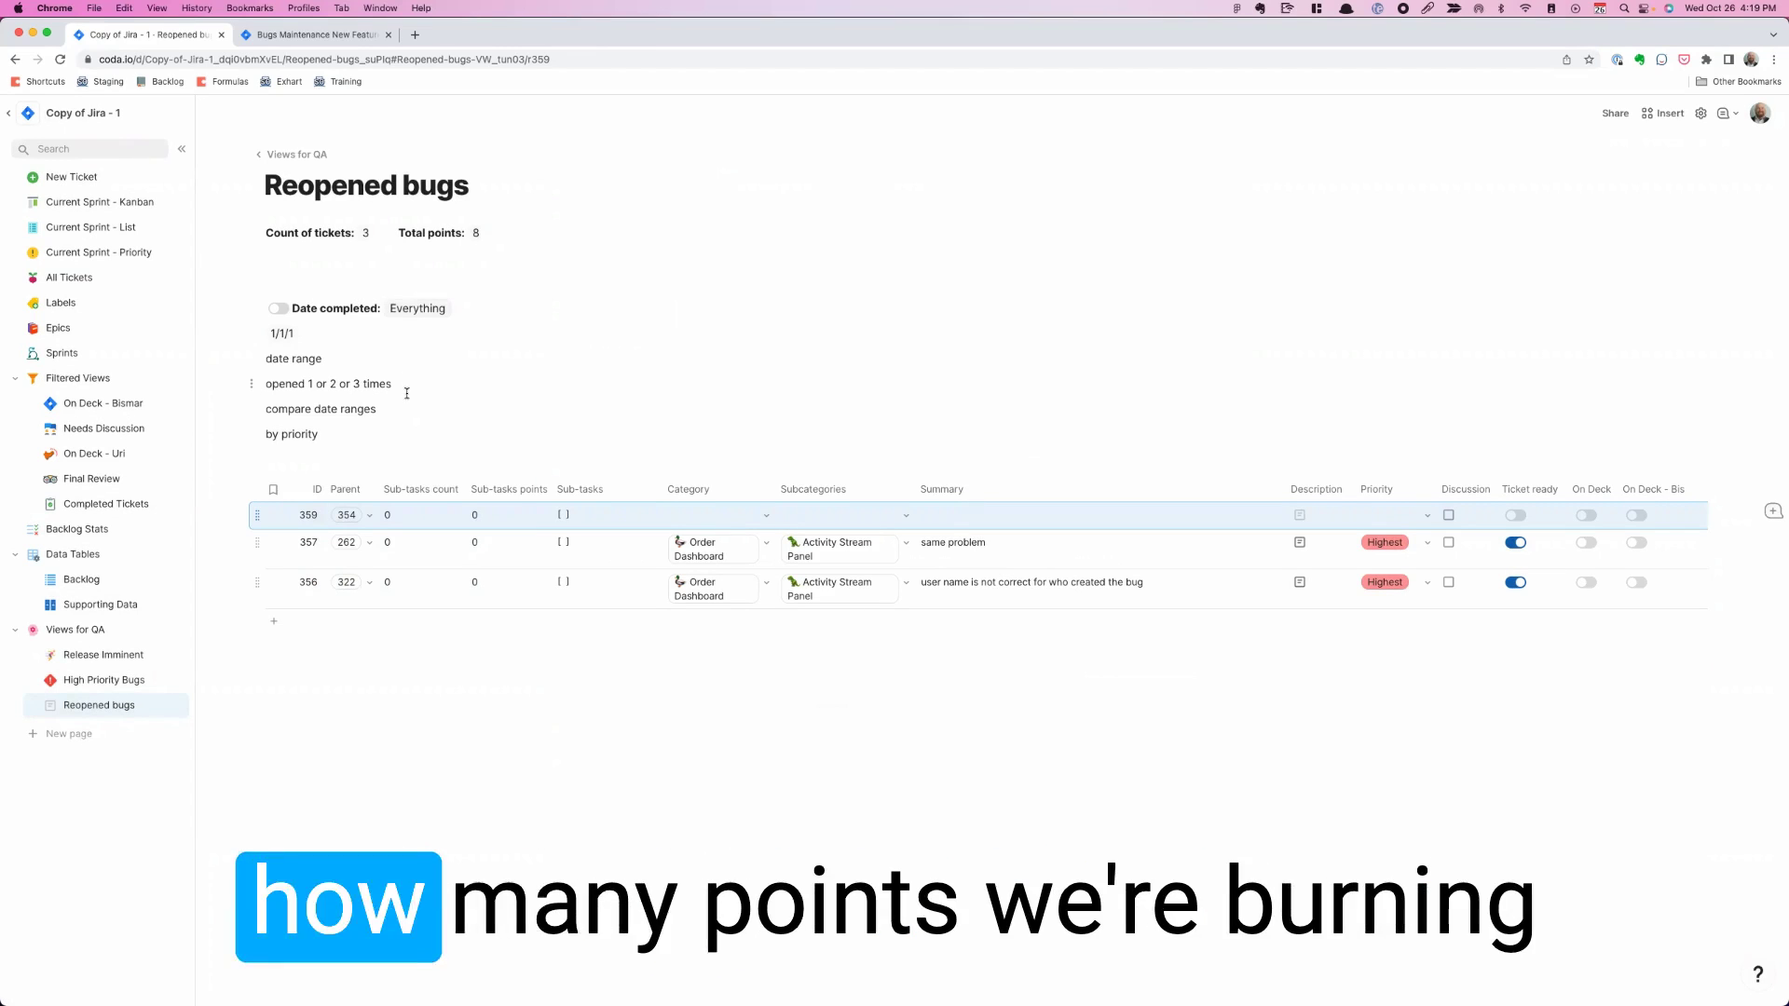
- Clear focus from ticket 359's row and switch to the Bugs Maintenance Jira tab
left_click(444, 235)
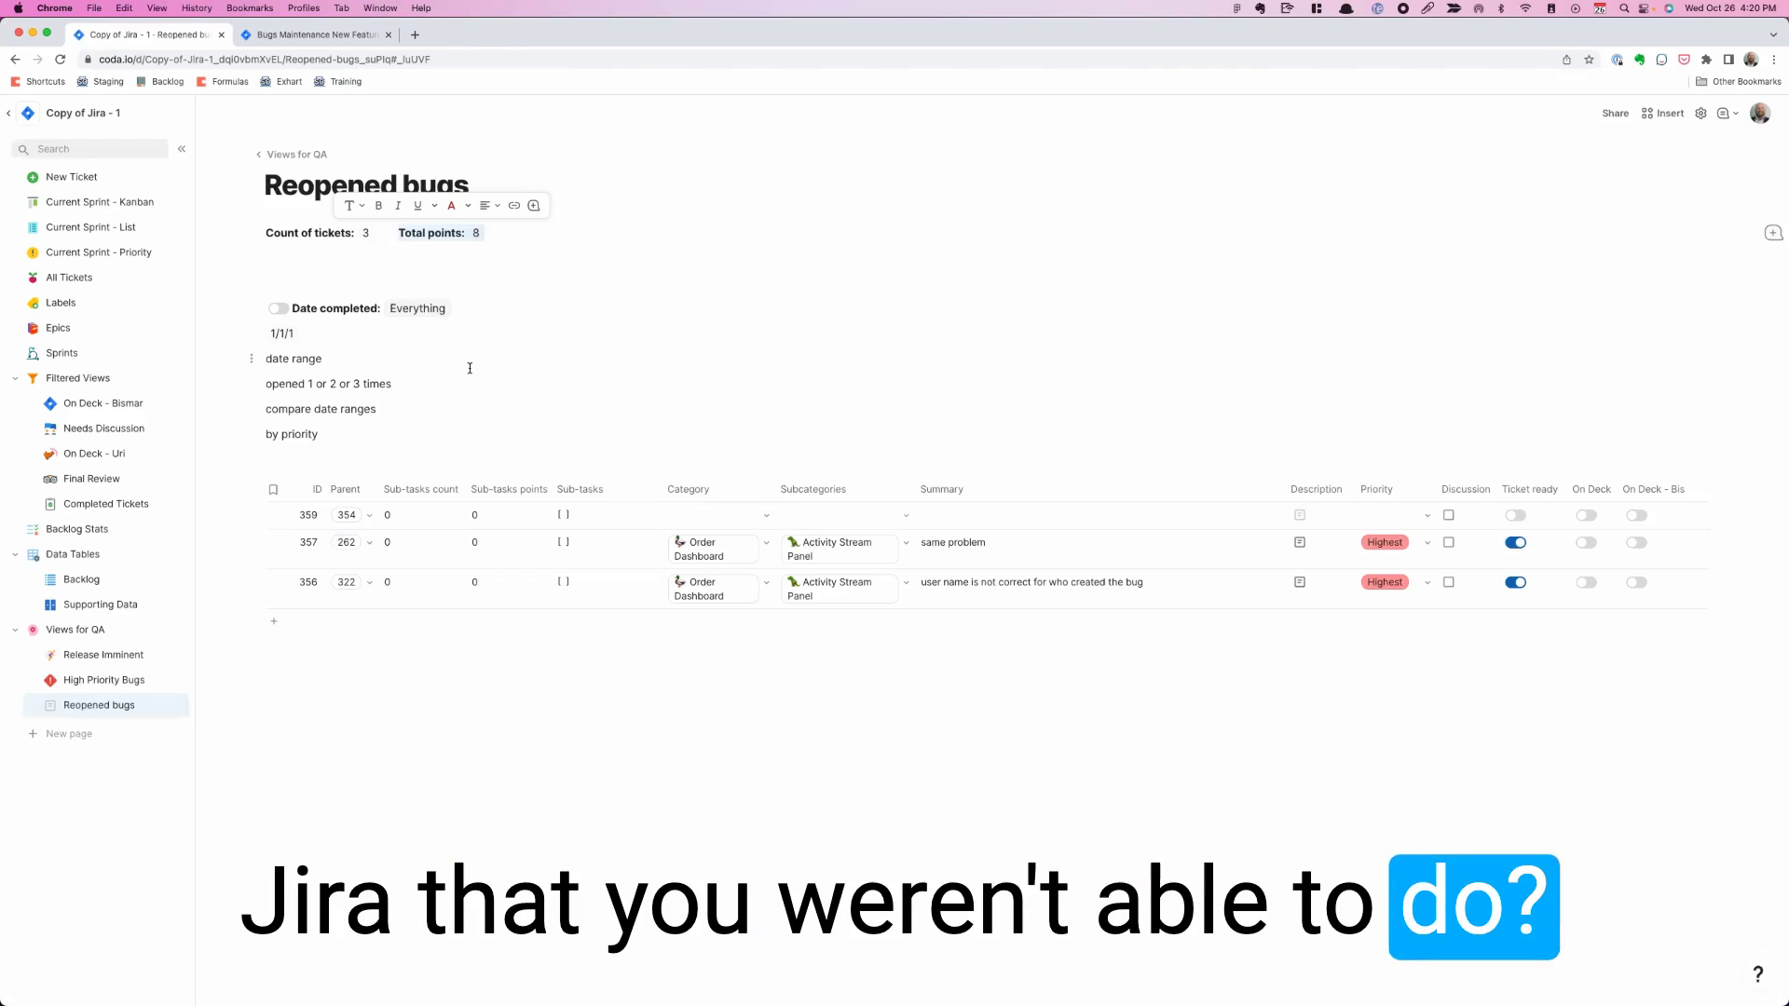
left_click(293, 37)
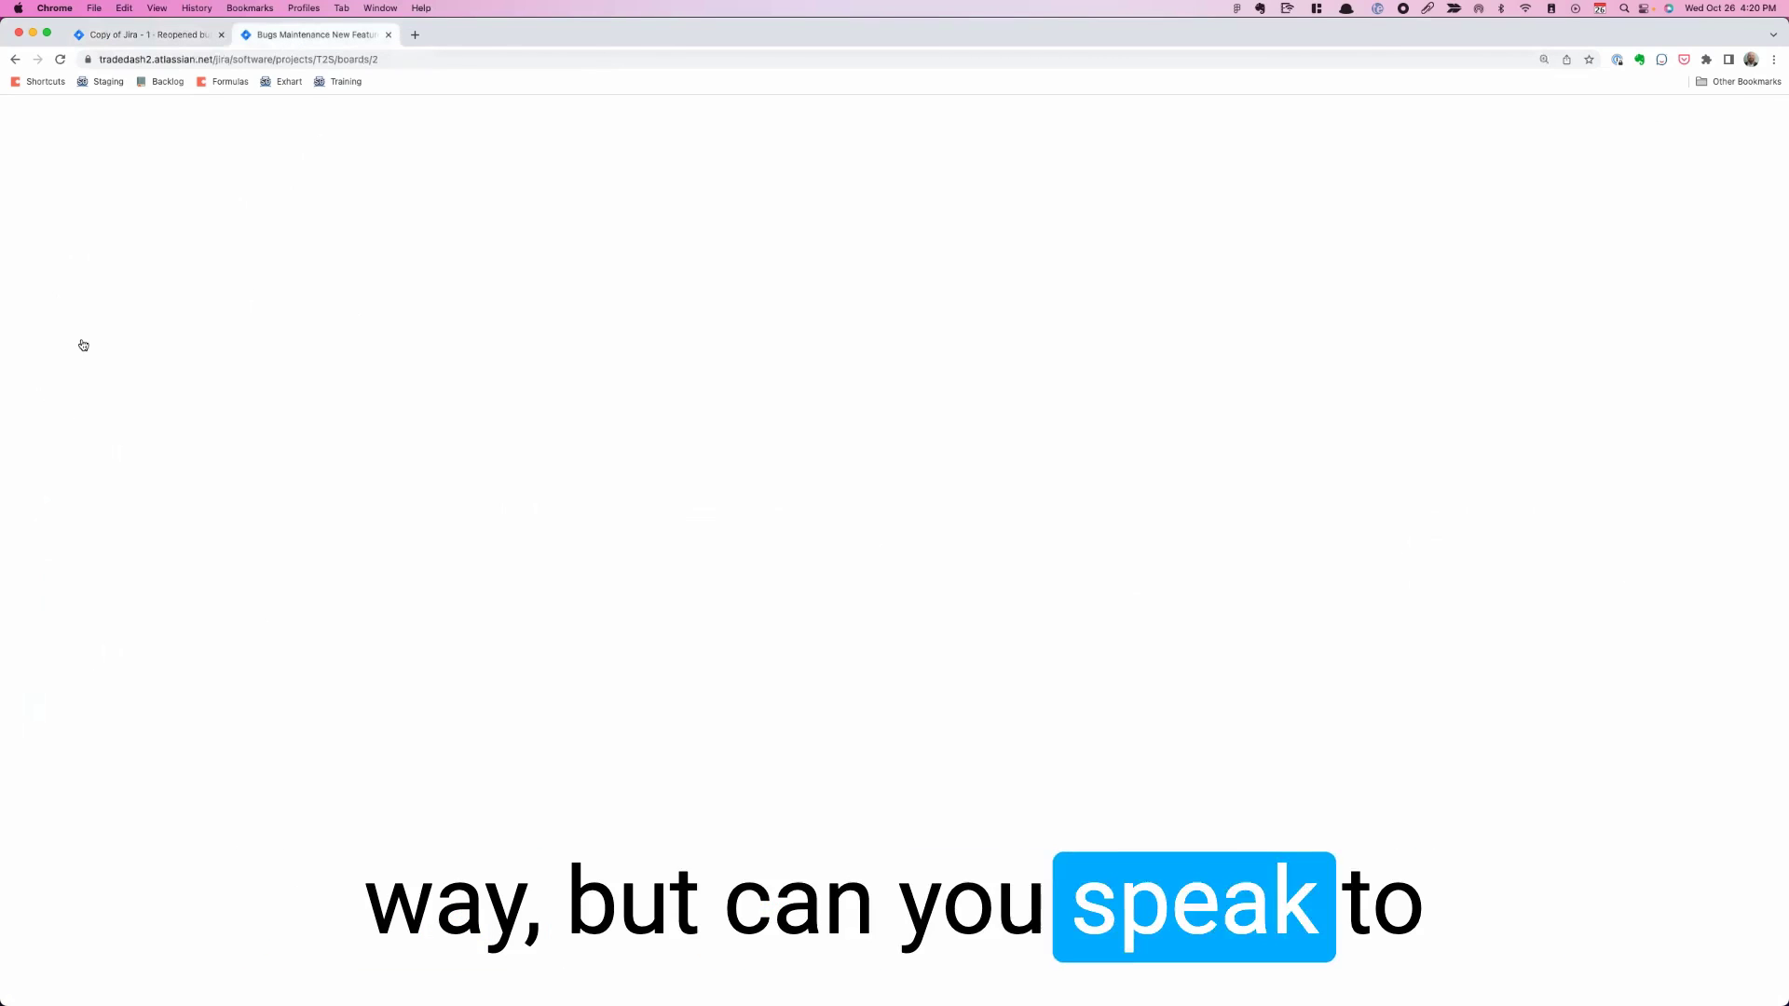
- Open the TradeDash Stage 2 backlog and scroll to the end of its issue list
key("shift+Tab")
key("Return")
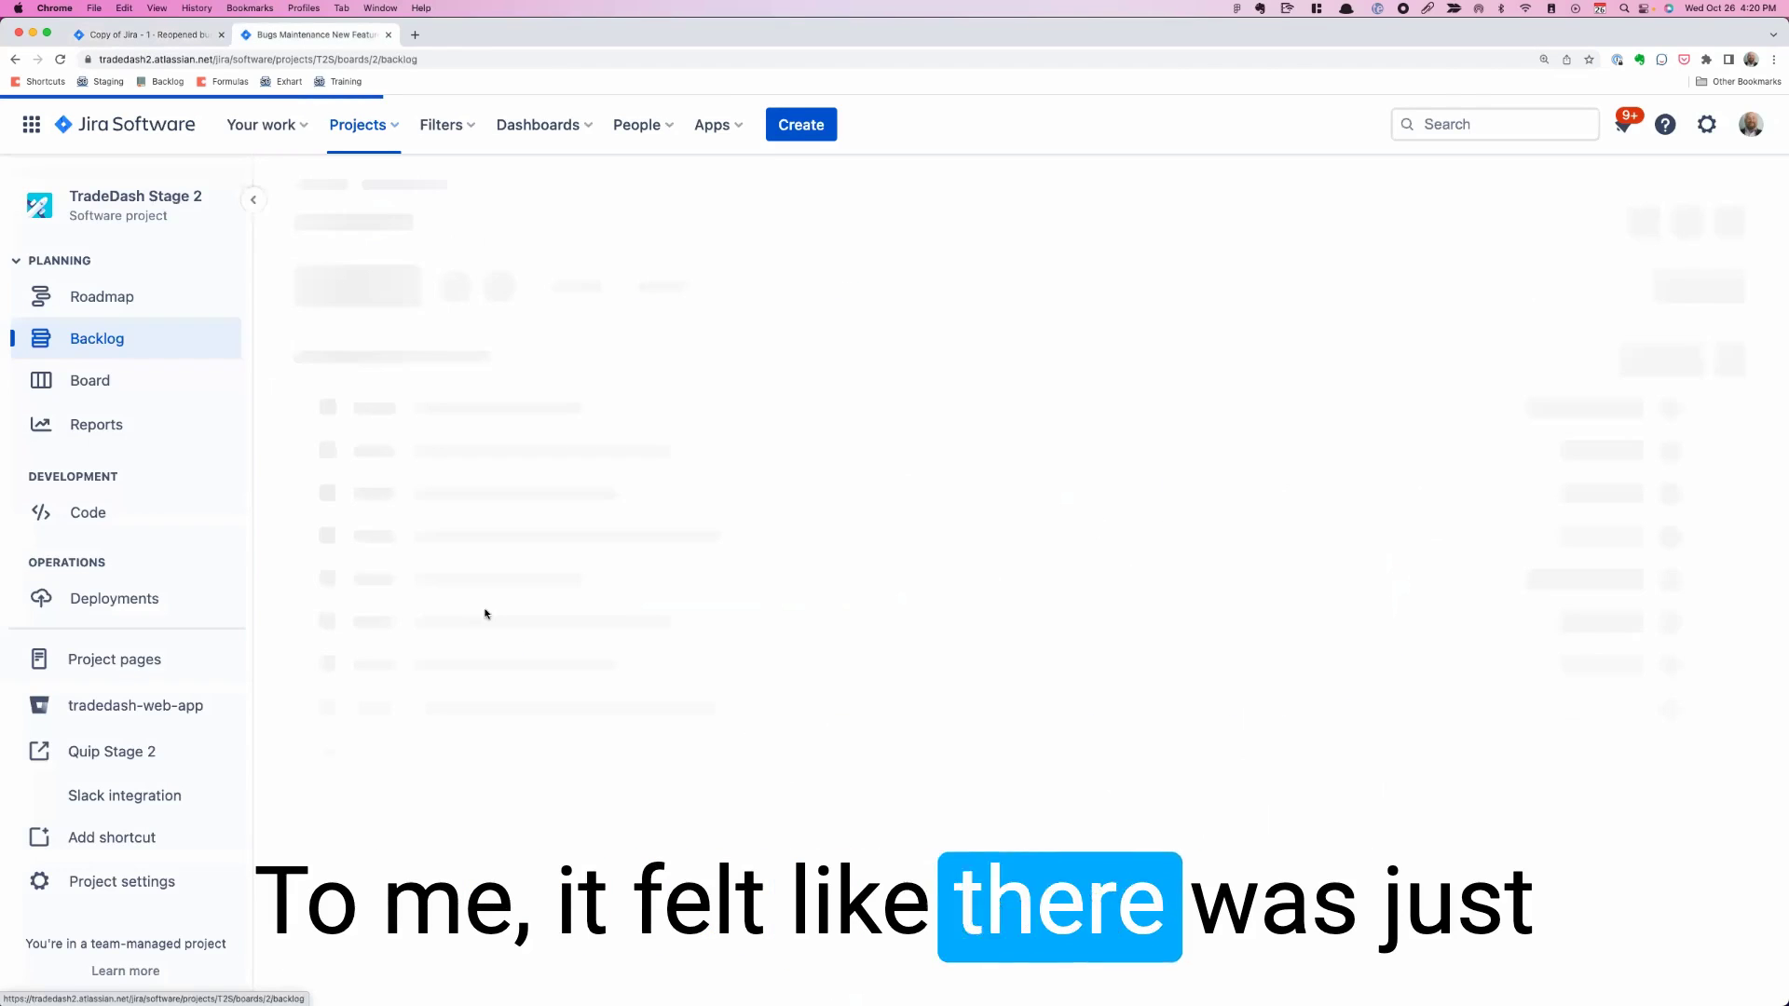
scroll(559, 667, "down", 1)
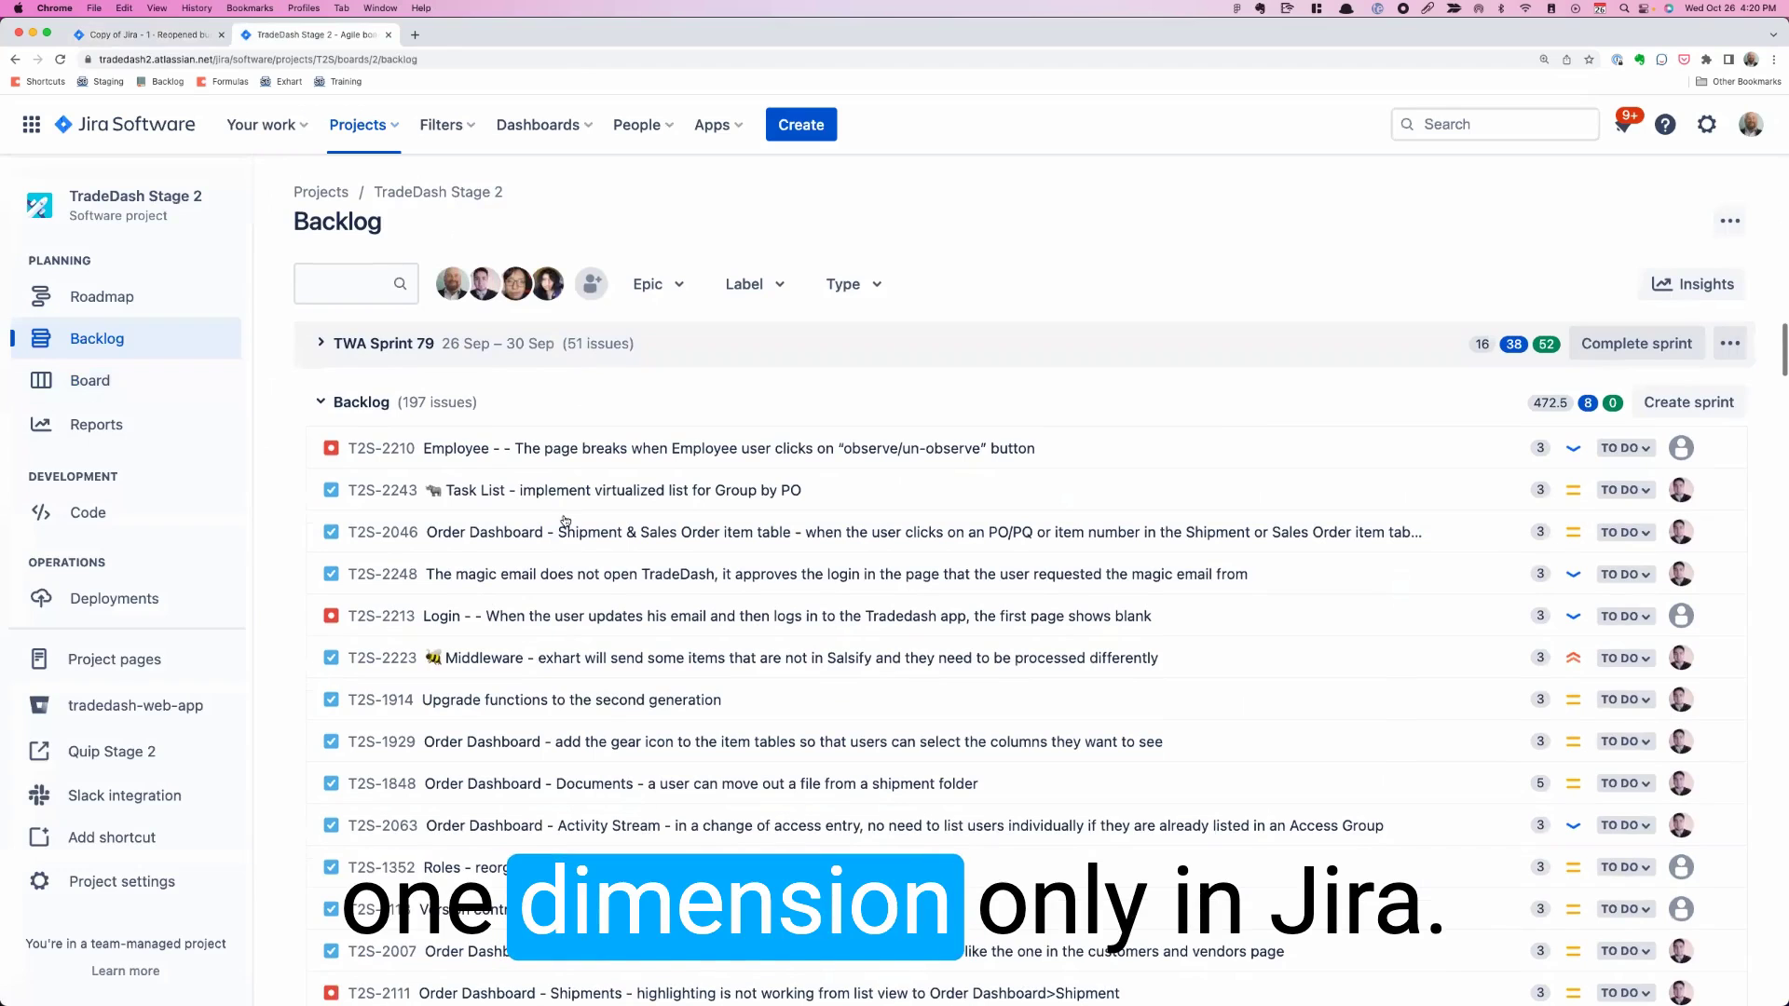
scroll(455, 454, "down", 5)
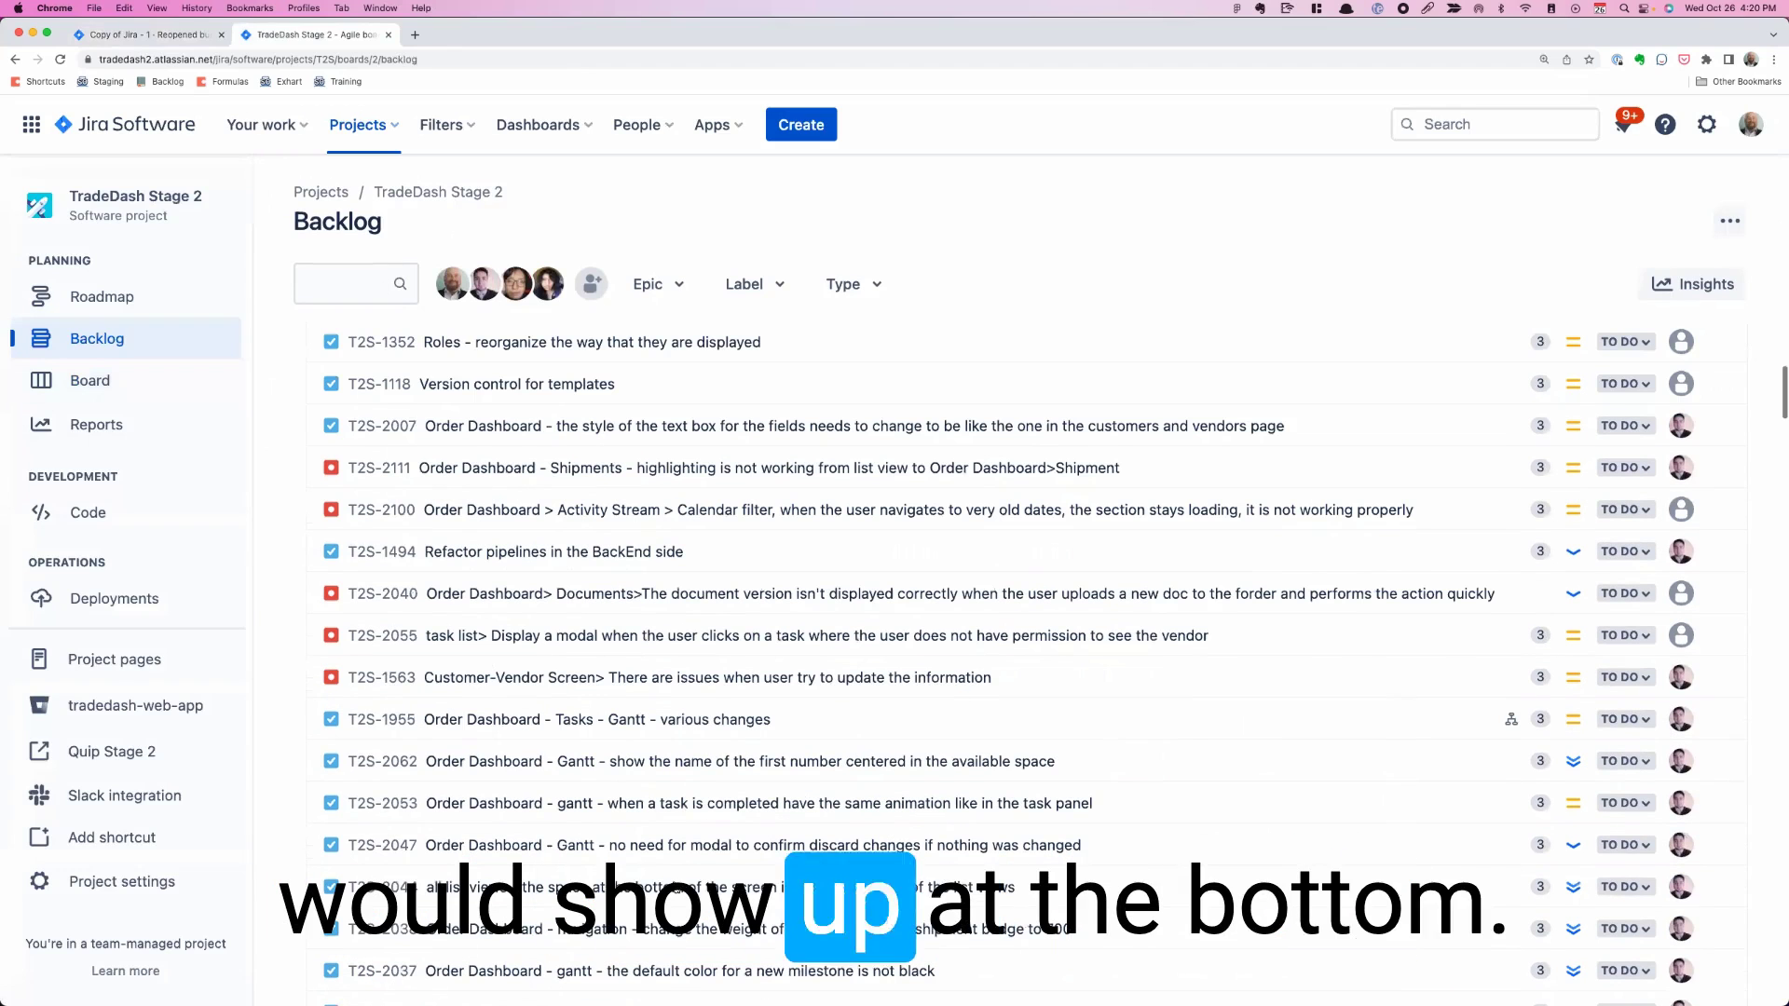
scroll(1589, 869, "down", 10)
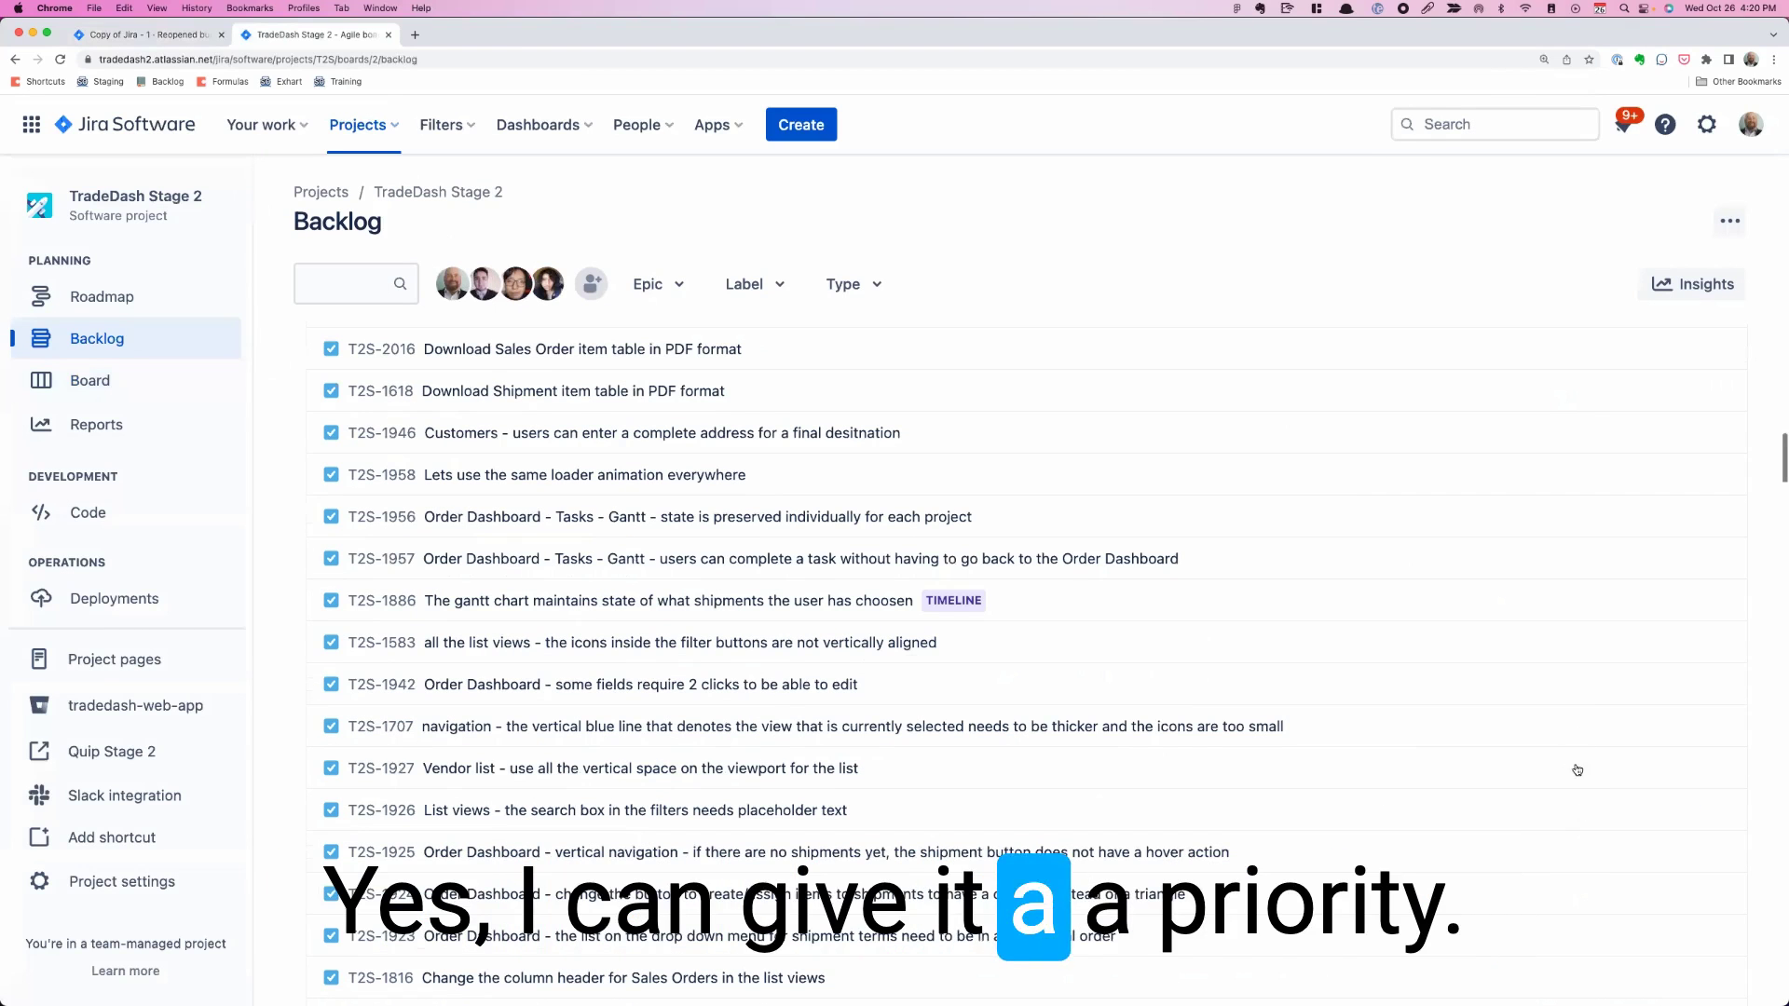
scroll(949, 866, "down", 10)
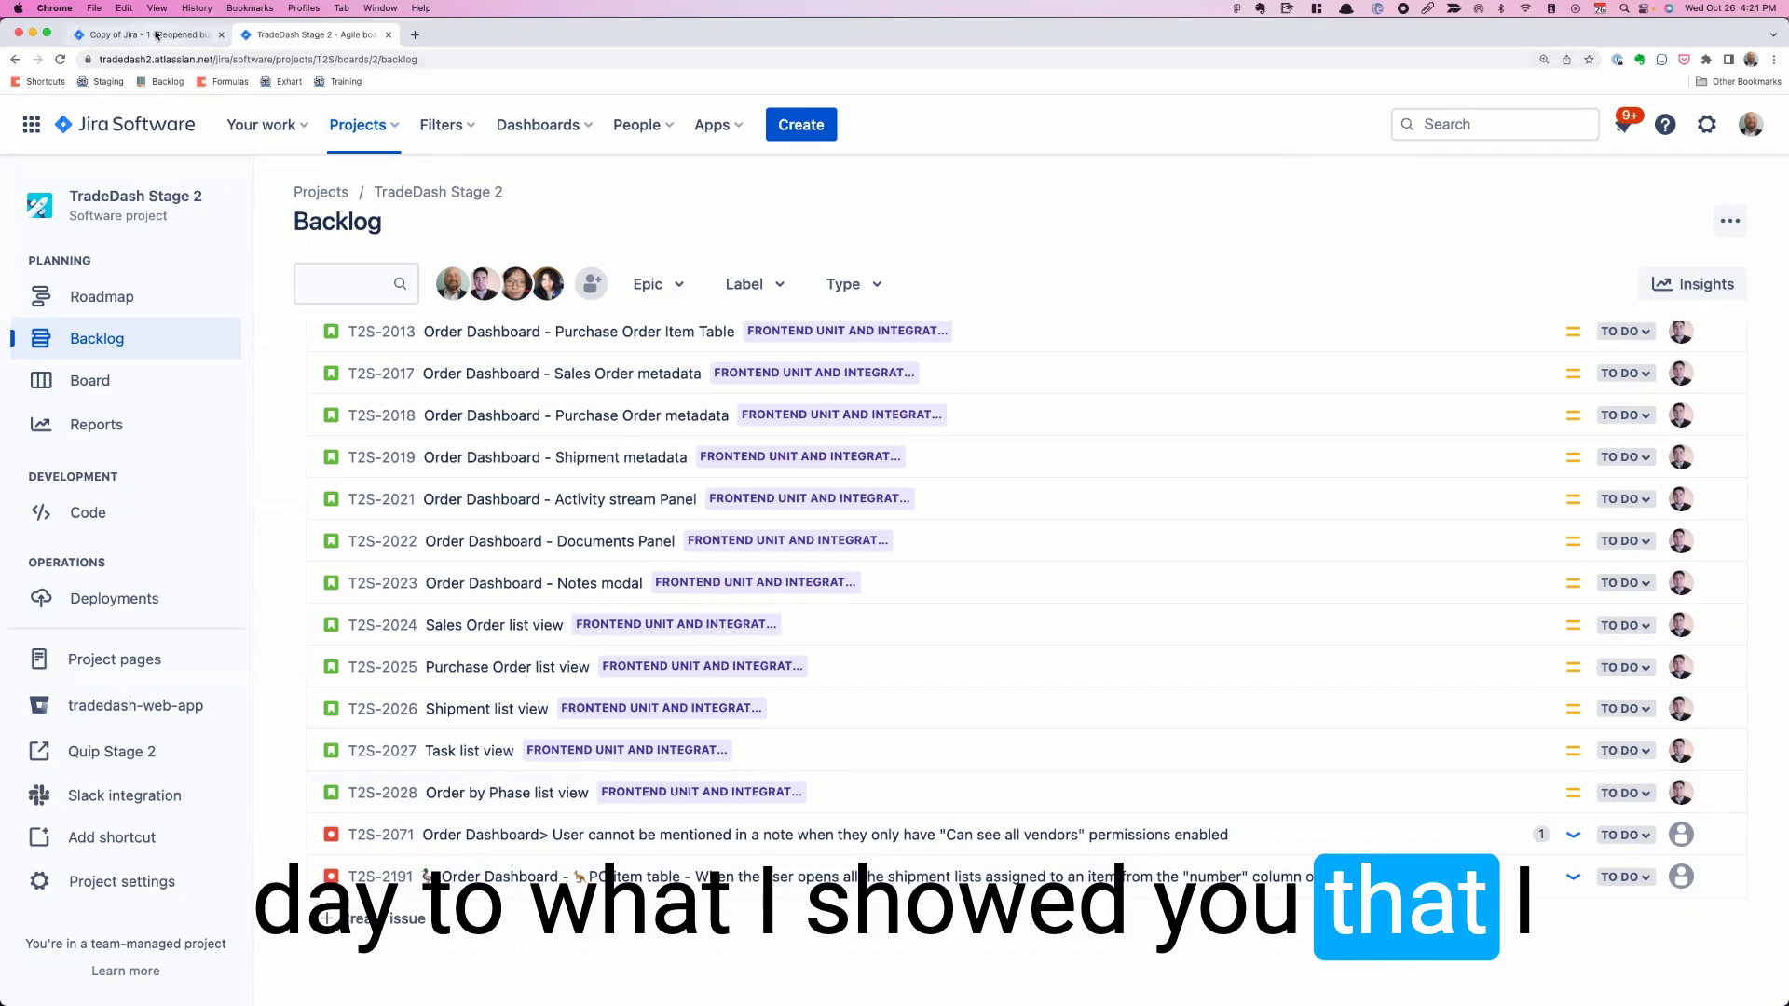
- Return to the Coda tab and open the On Deck - Uri view
key("super+1")
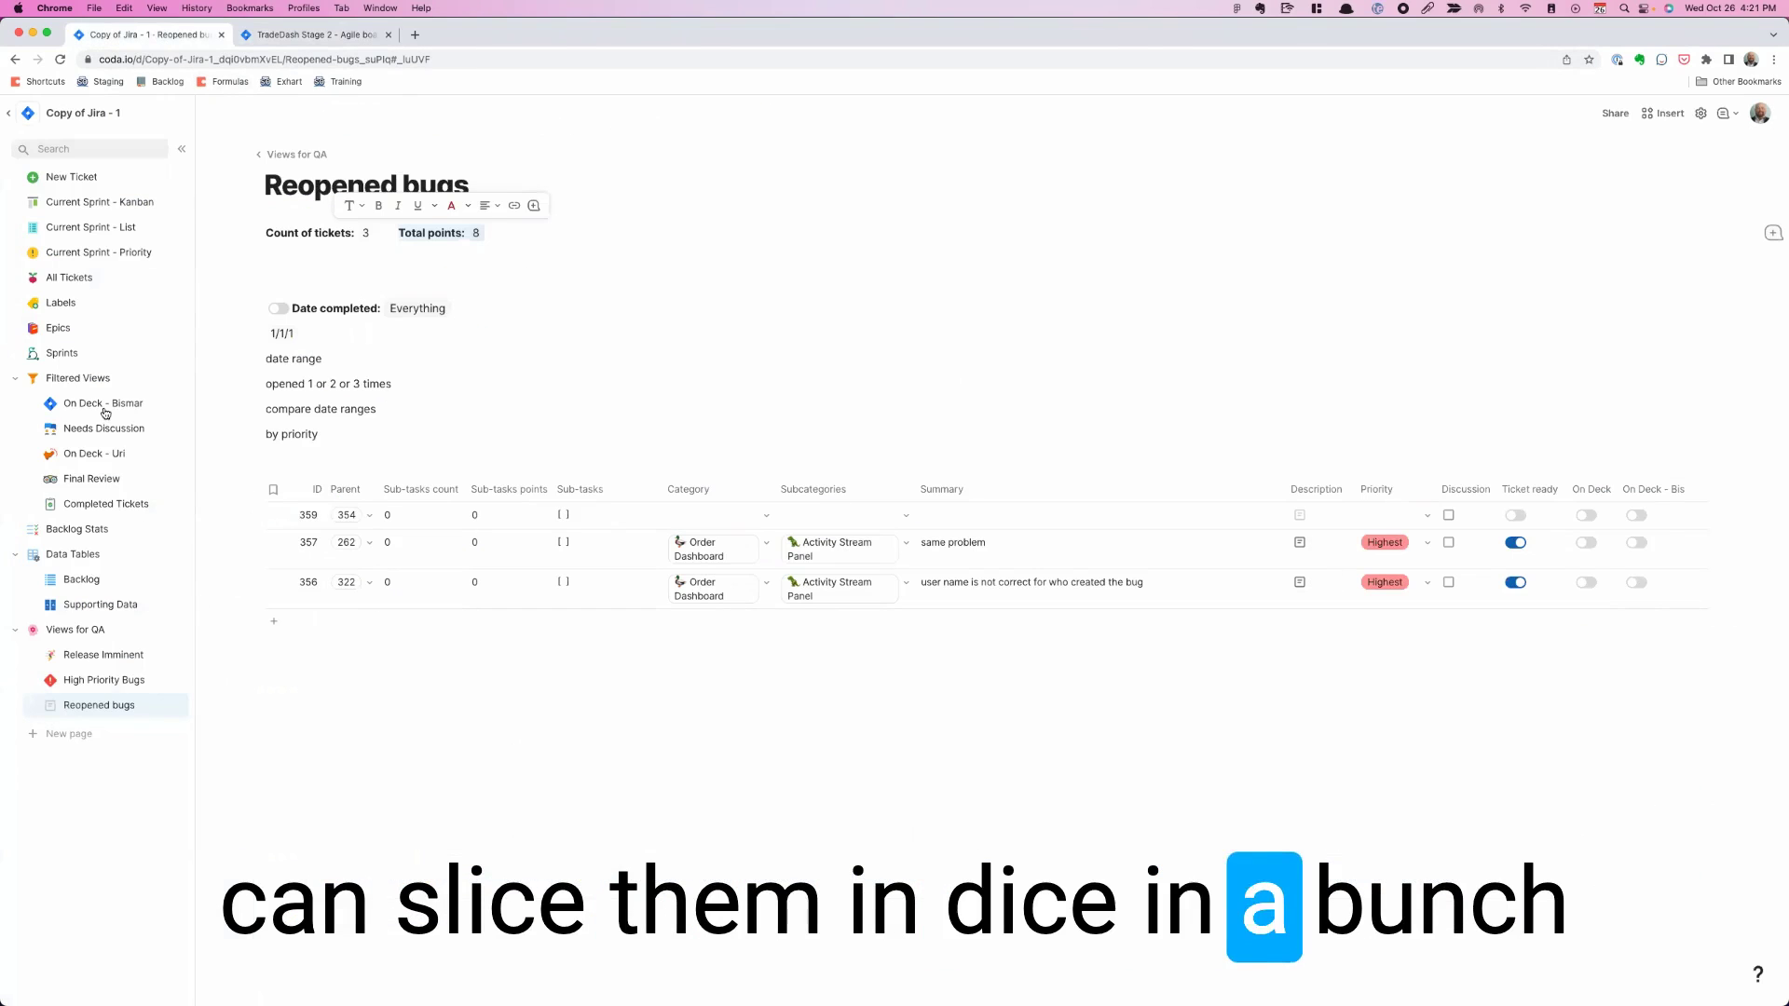
left_click(93, 454)
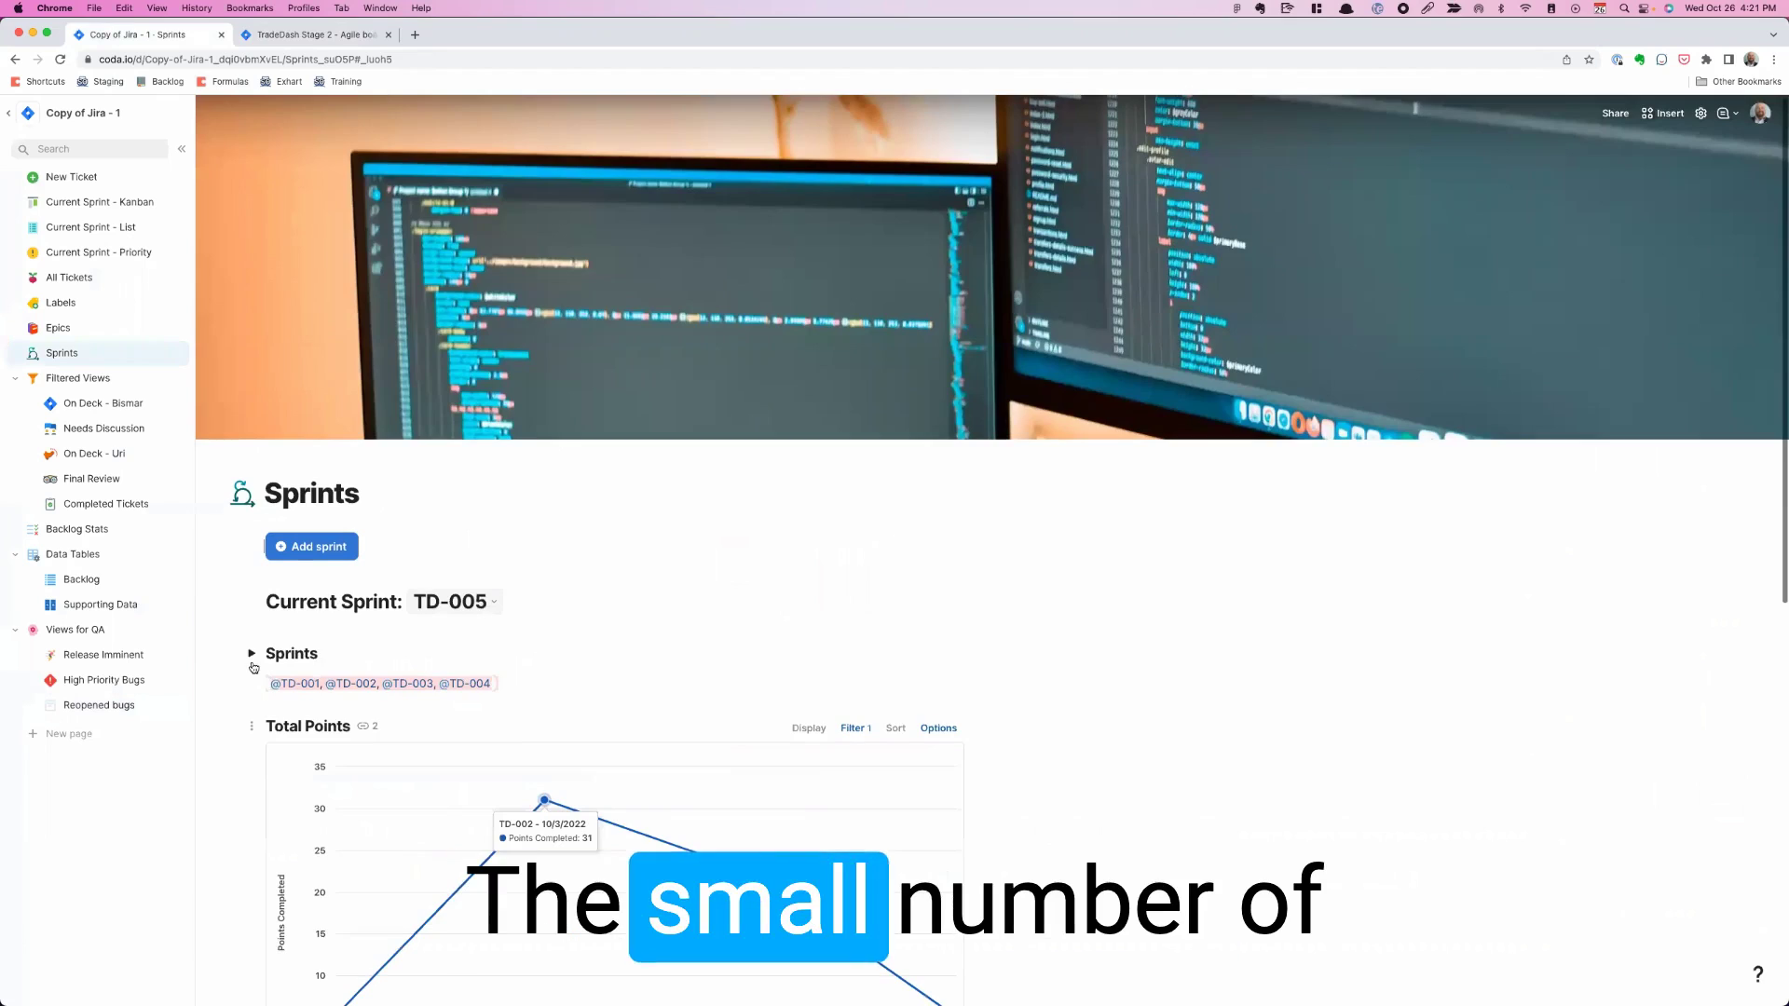
scroll(253, 667, "down", 10)
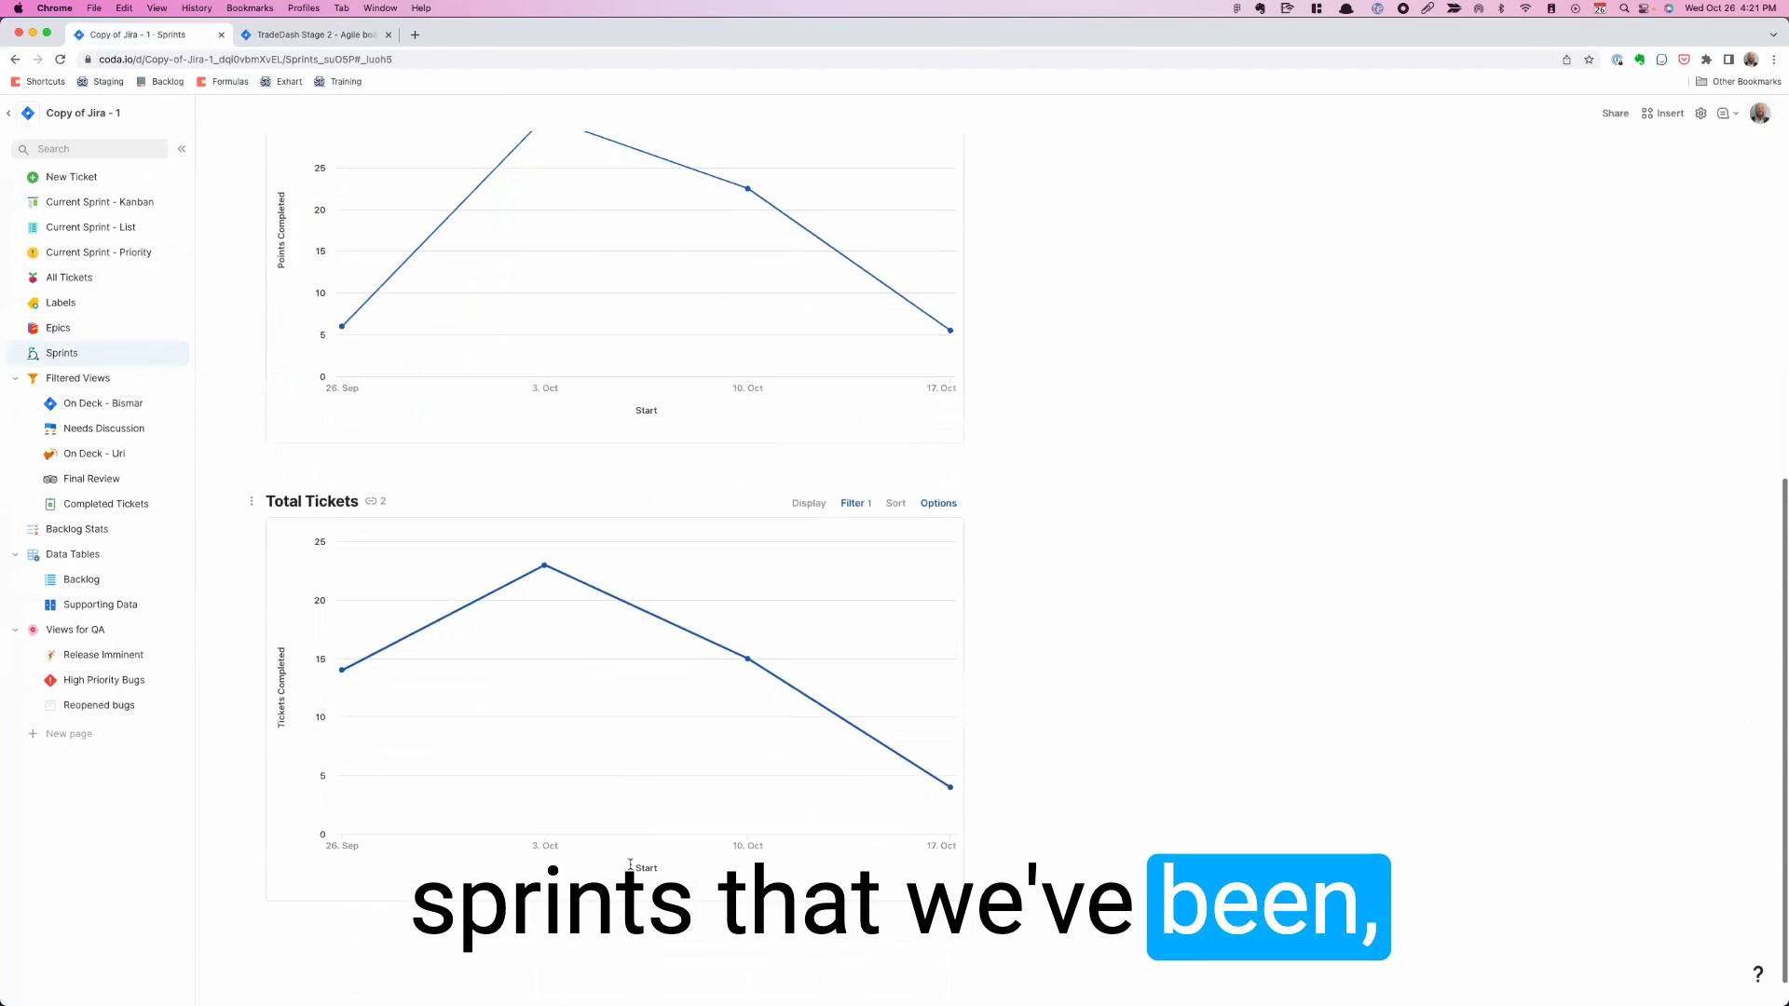
- Scroll down to the Total Tickets chart and back up to the Sprints list
scroll(630, 864, "up", 10)
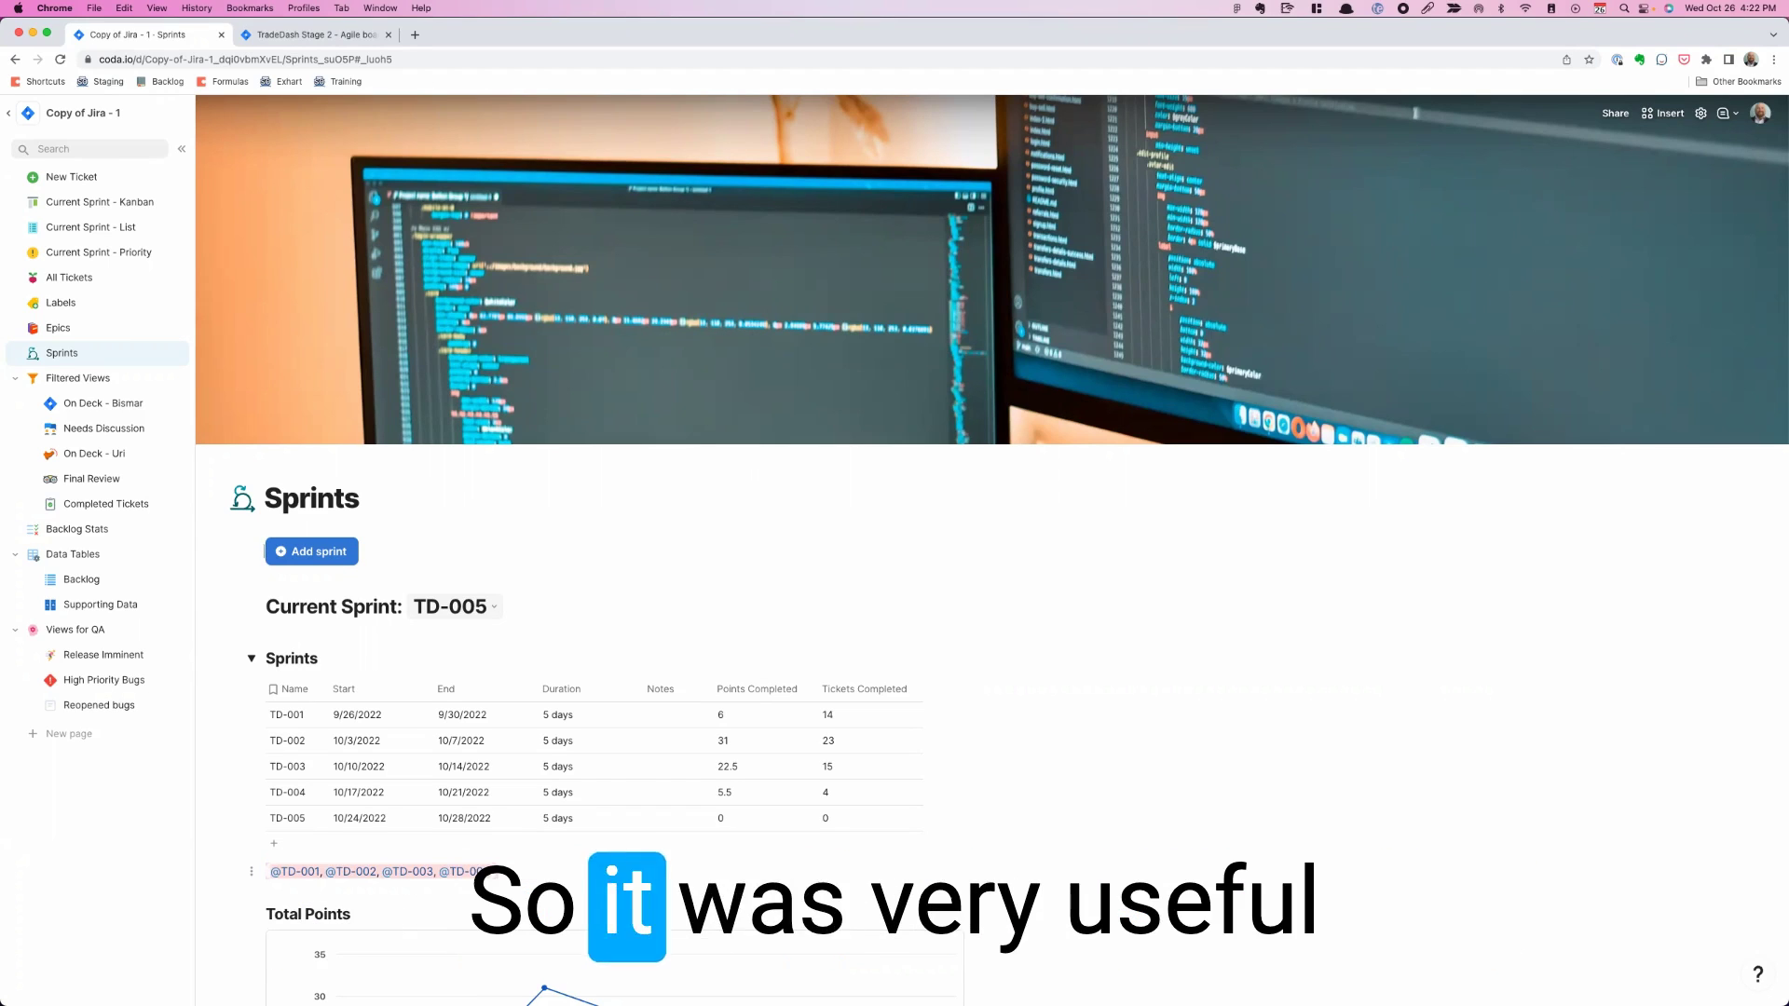
- Leave the doc, open the QA doc in the Engineering folder, and scroll its page
left_click(9, 115)
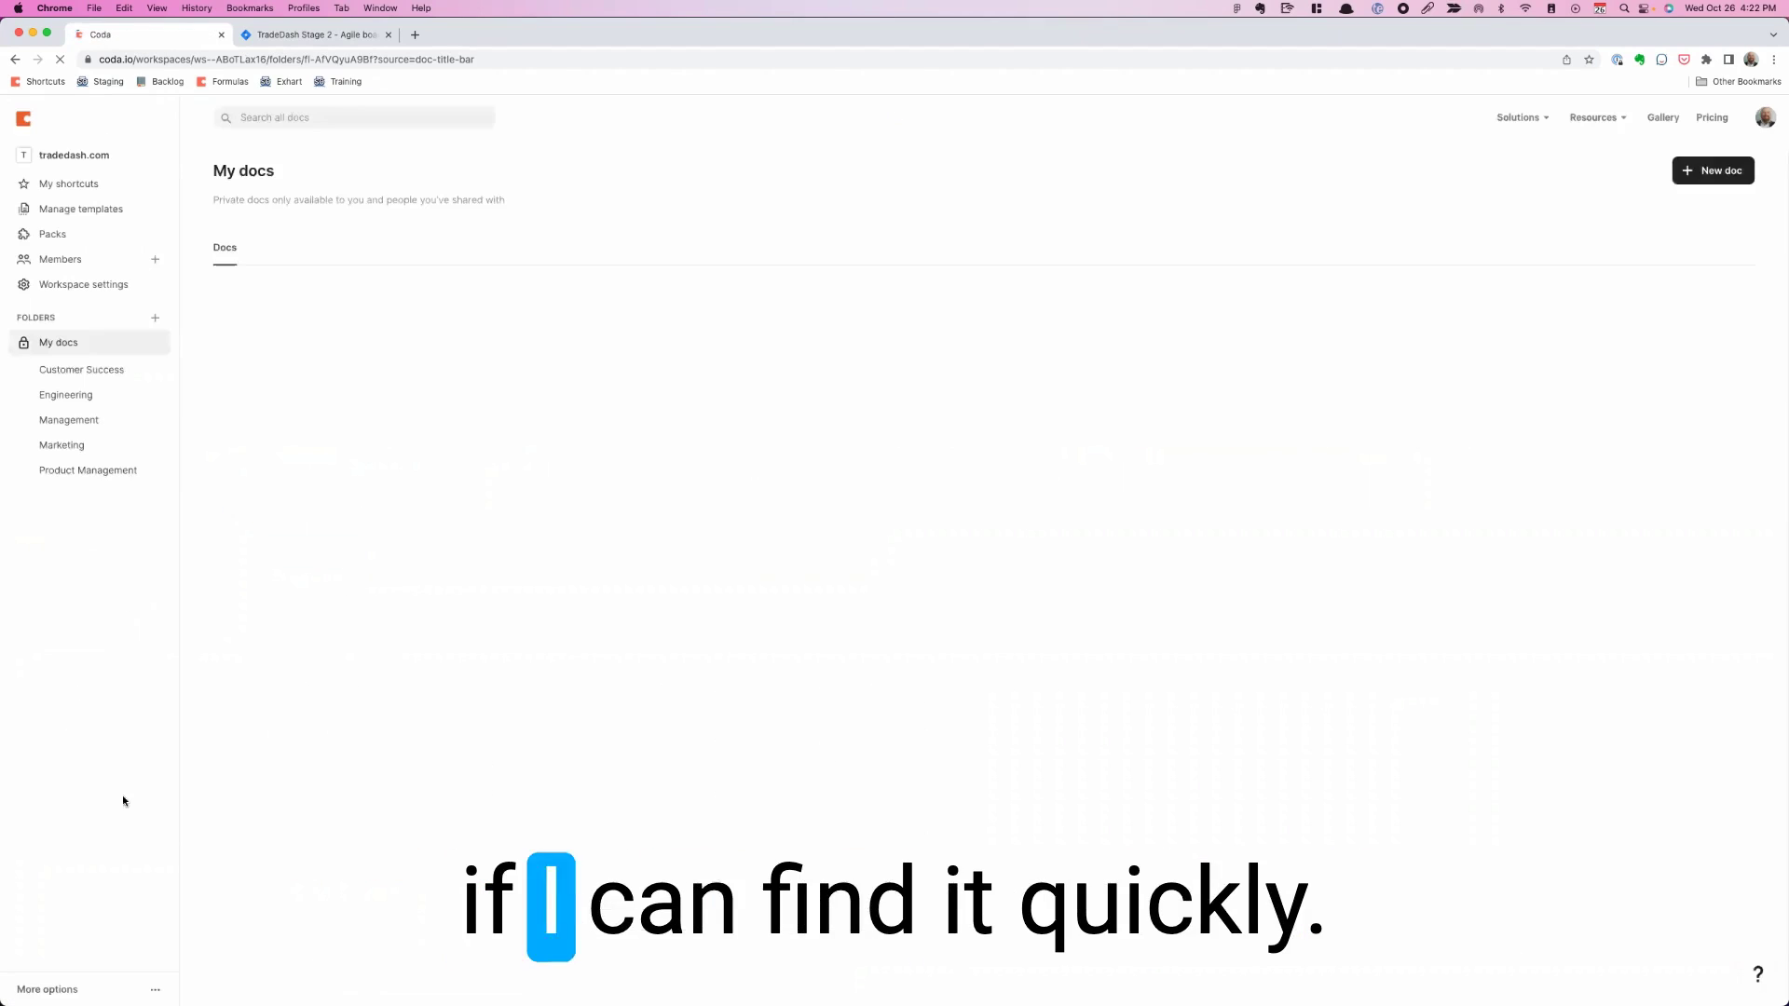
left_click(73, 396)
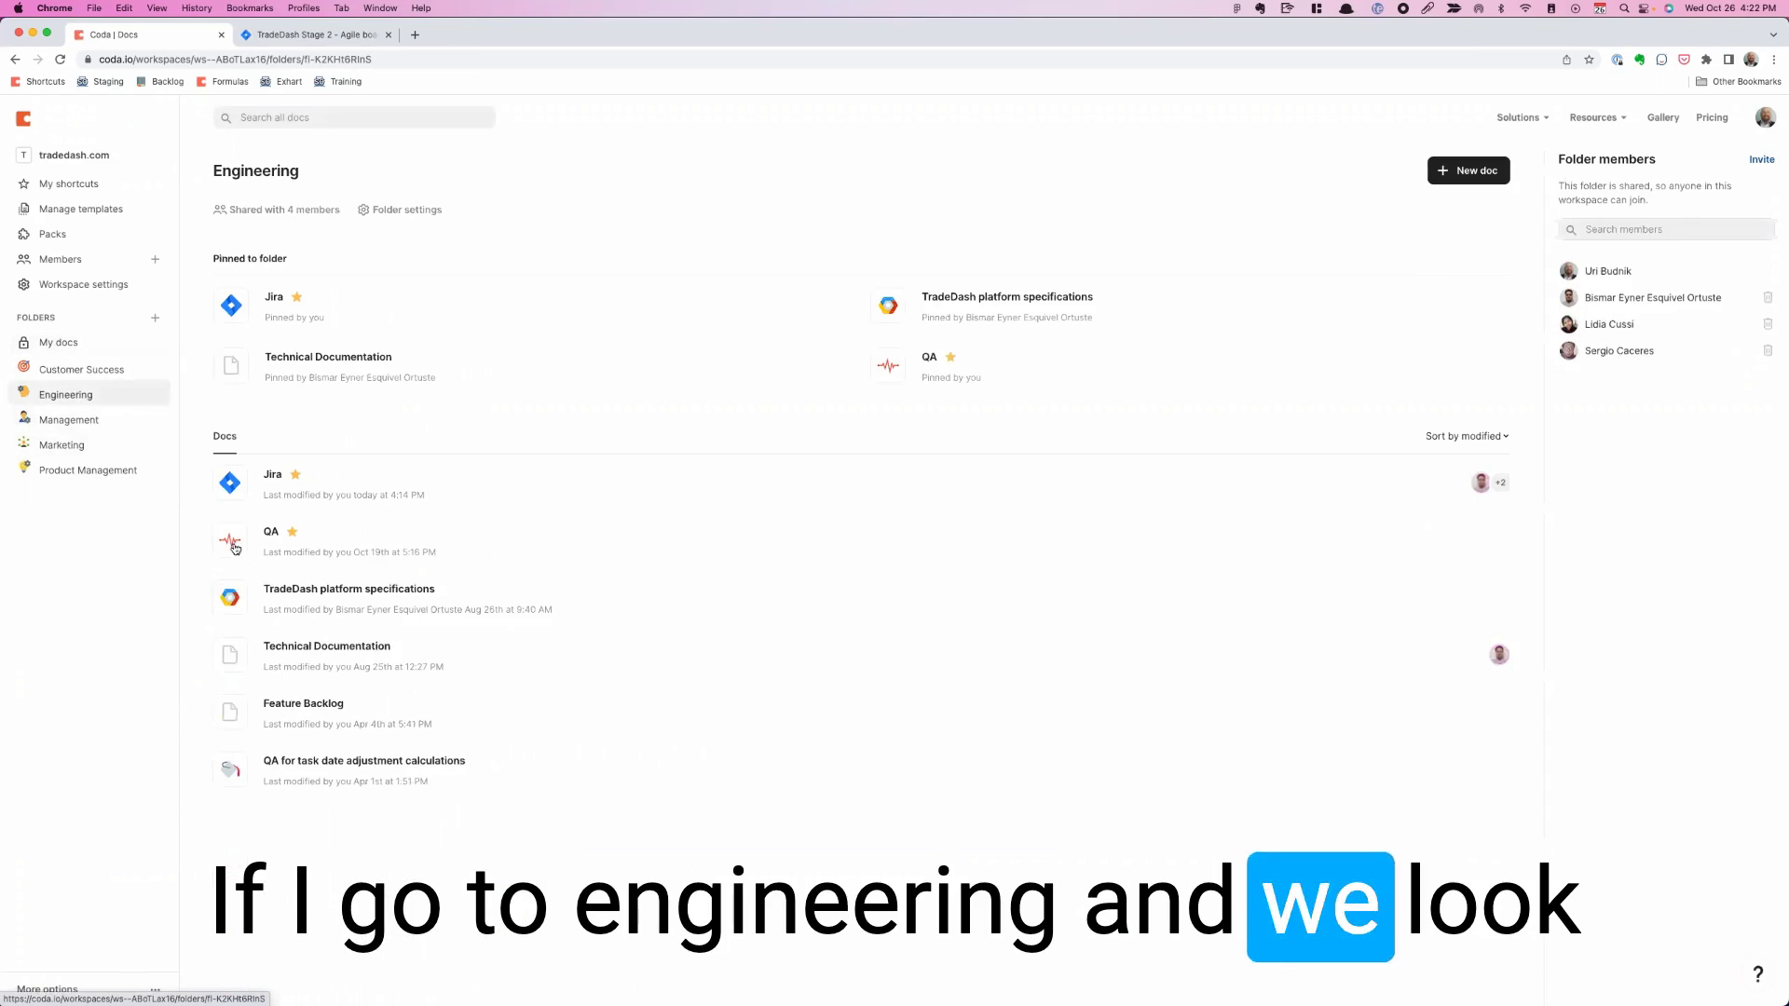
left_click(234, 544)
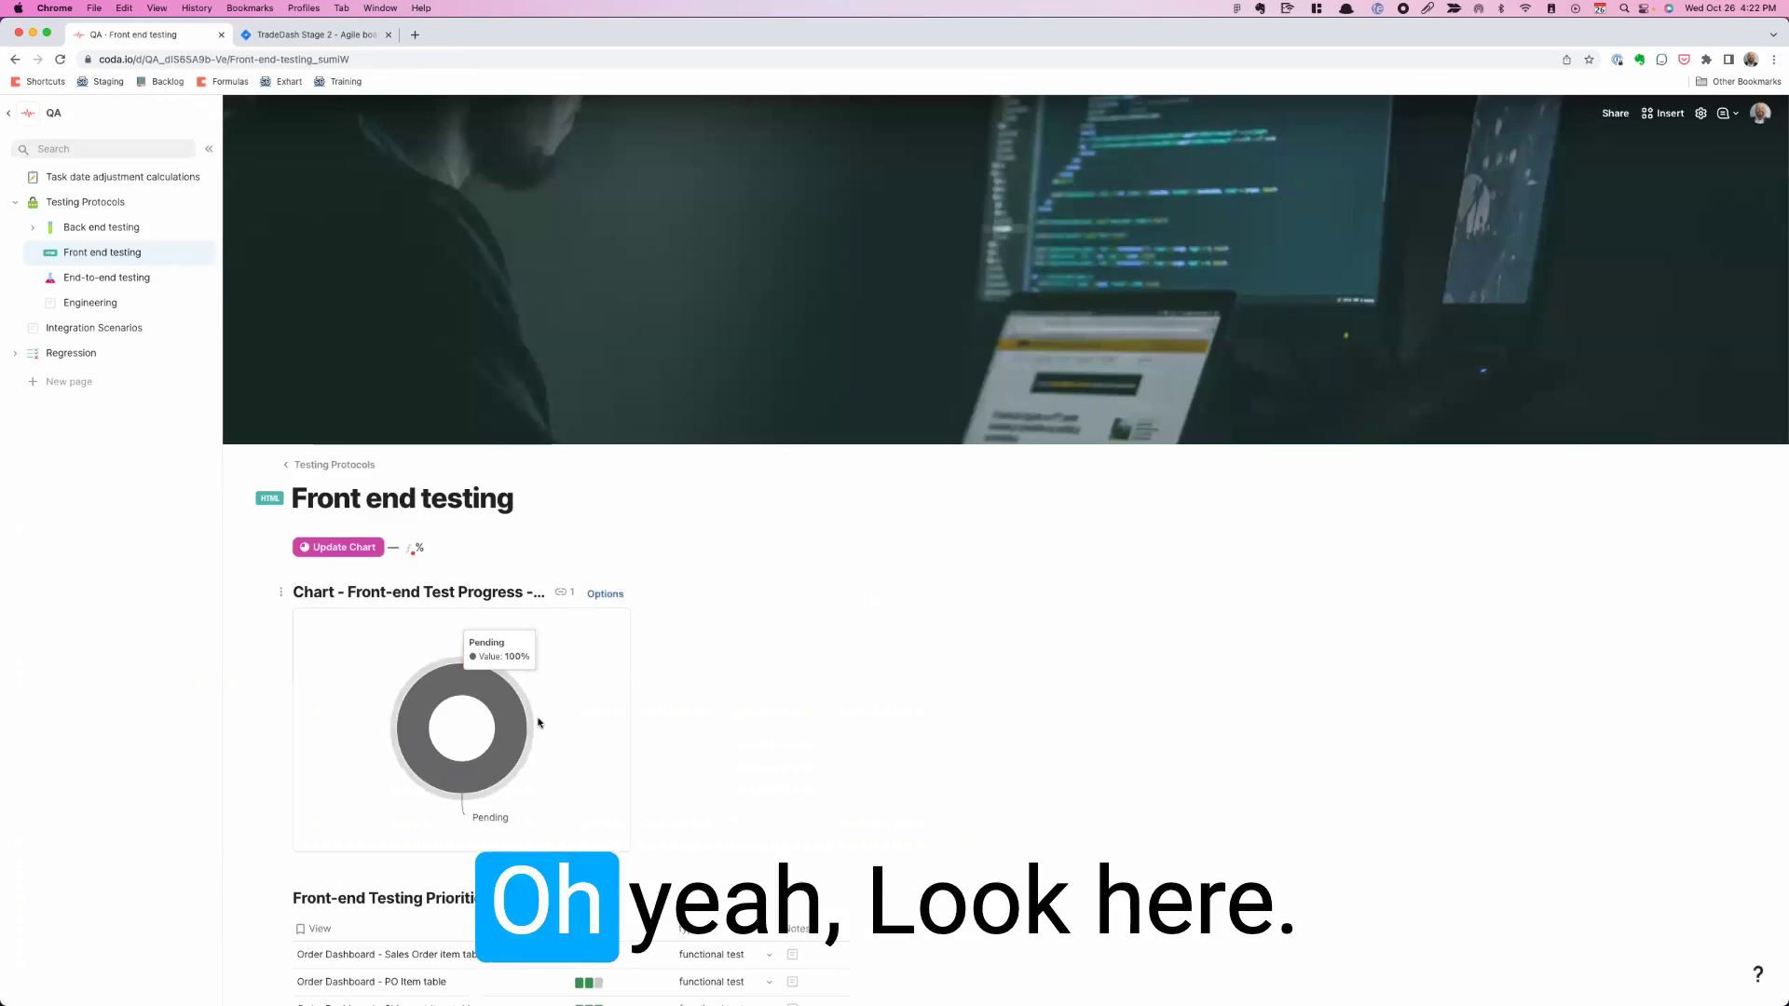
scroll(679, 799, "down", 5)
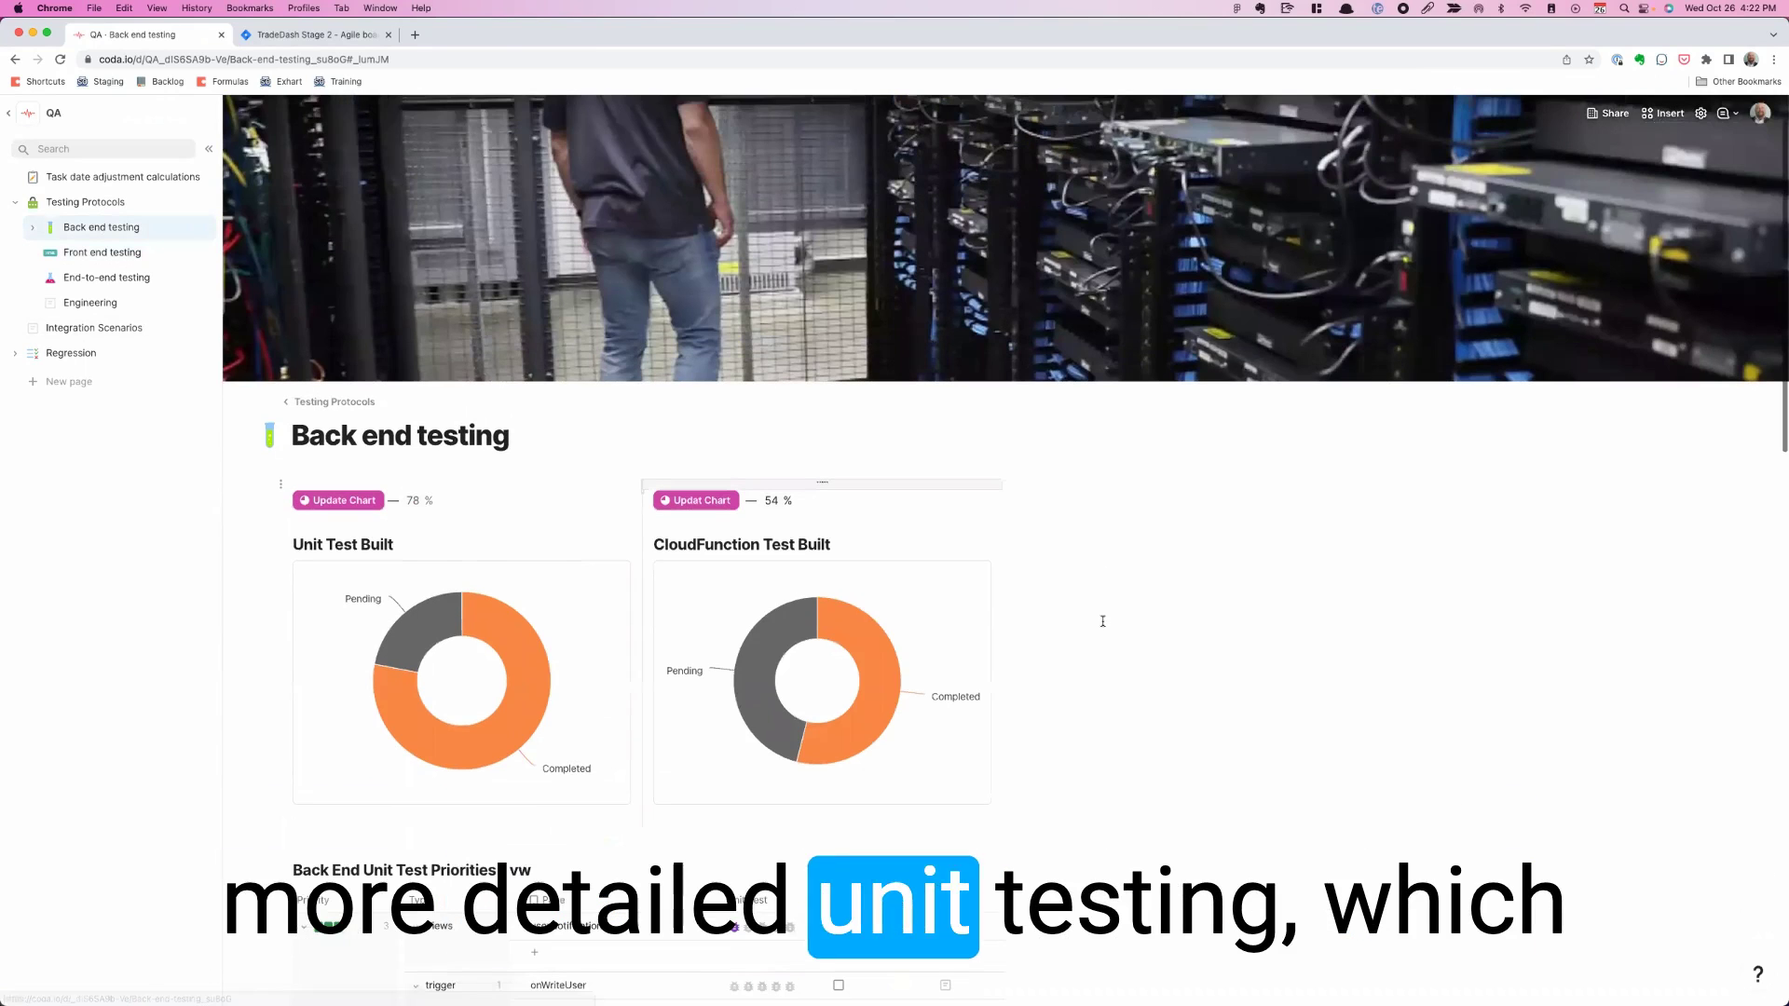
- Scroll through the unit test priorities and unit test tables, then back up to the progress charts
scroll(1104, 621, "down", 3)
scroll(1103, 621, "down", 10)
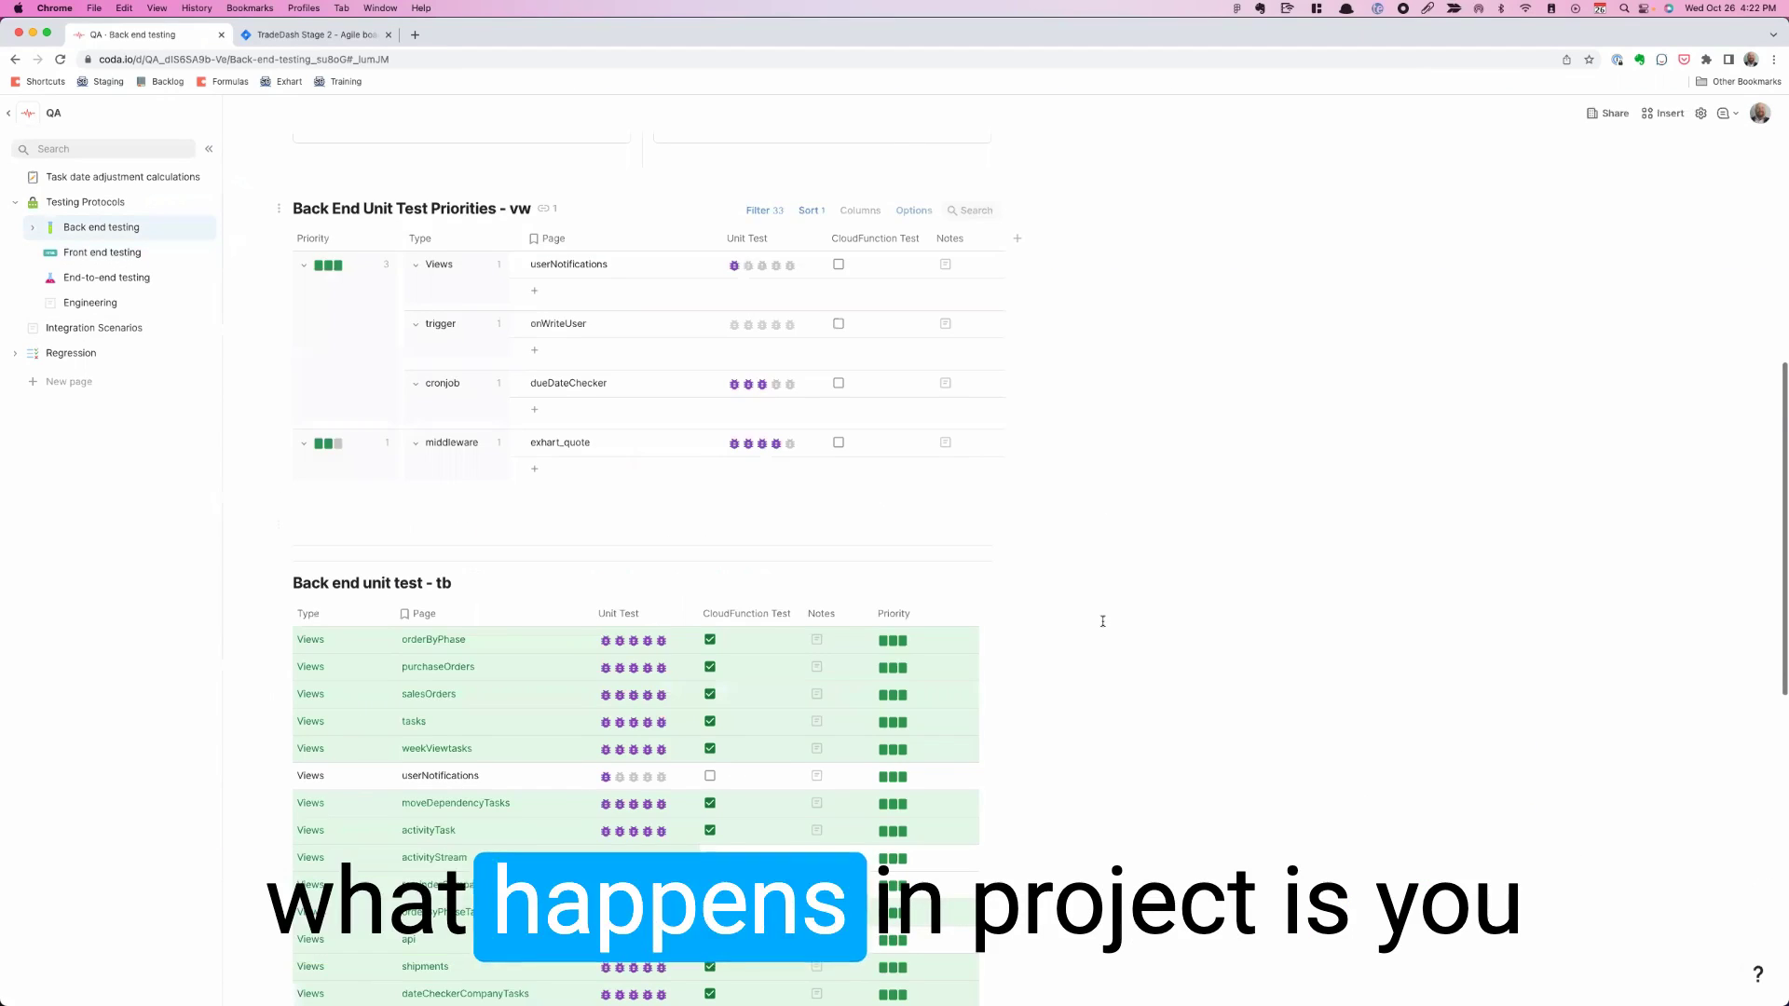
scroll(1103, 622, "down", 4)
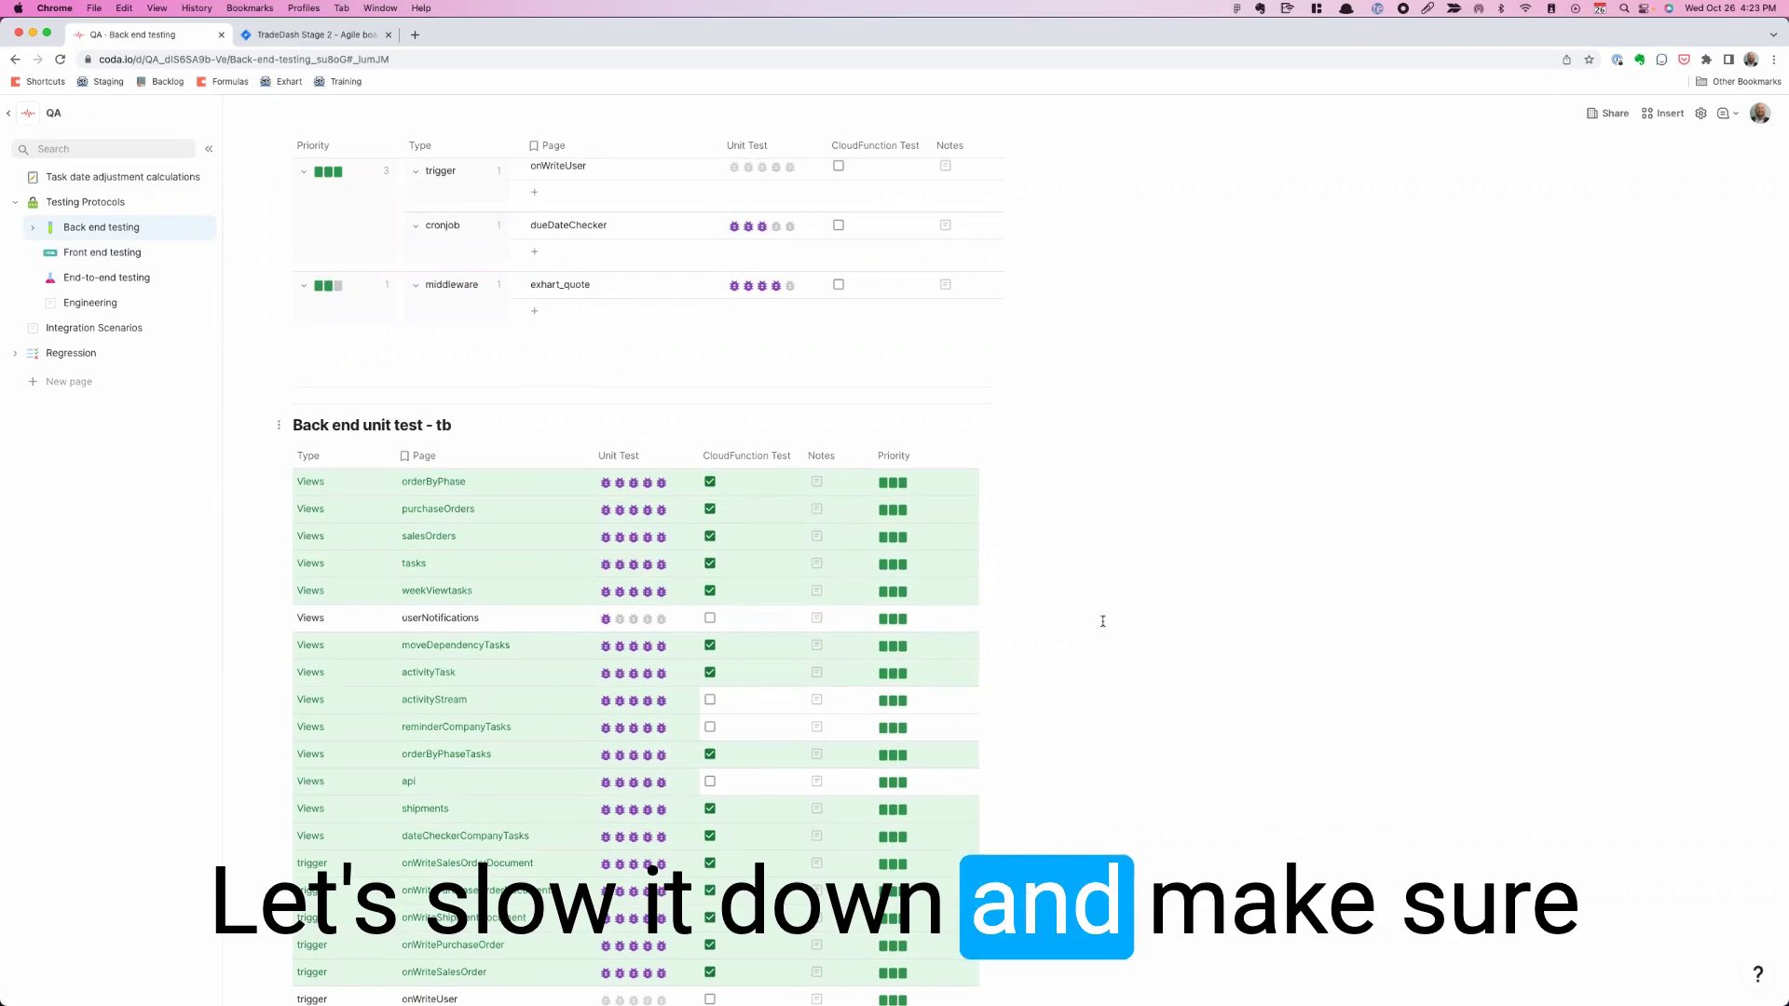
scroll(1103, 622, "down", 5)
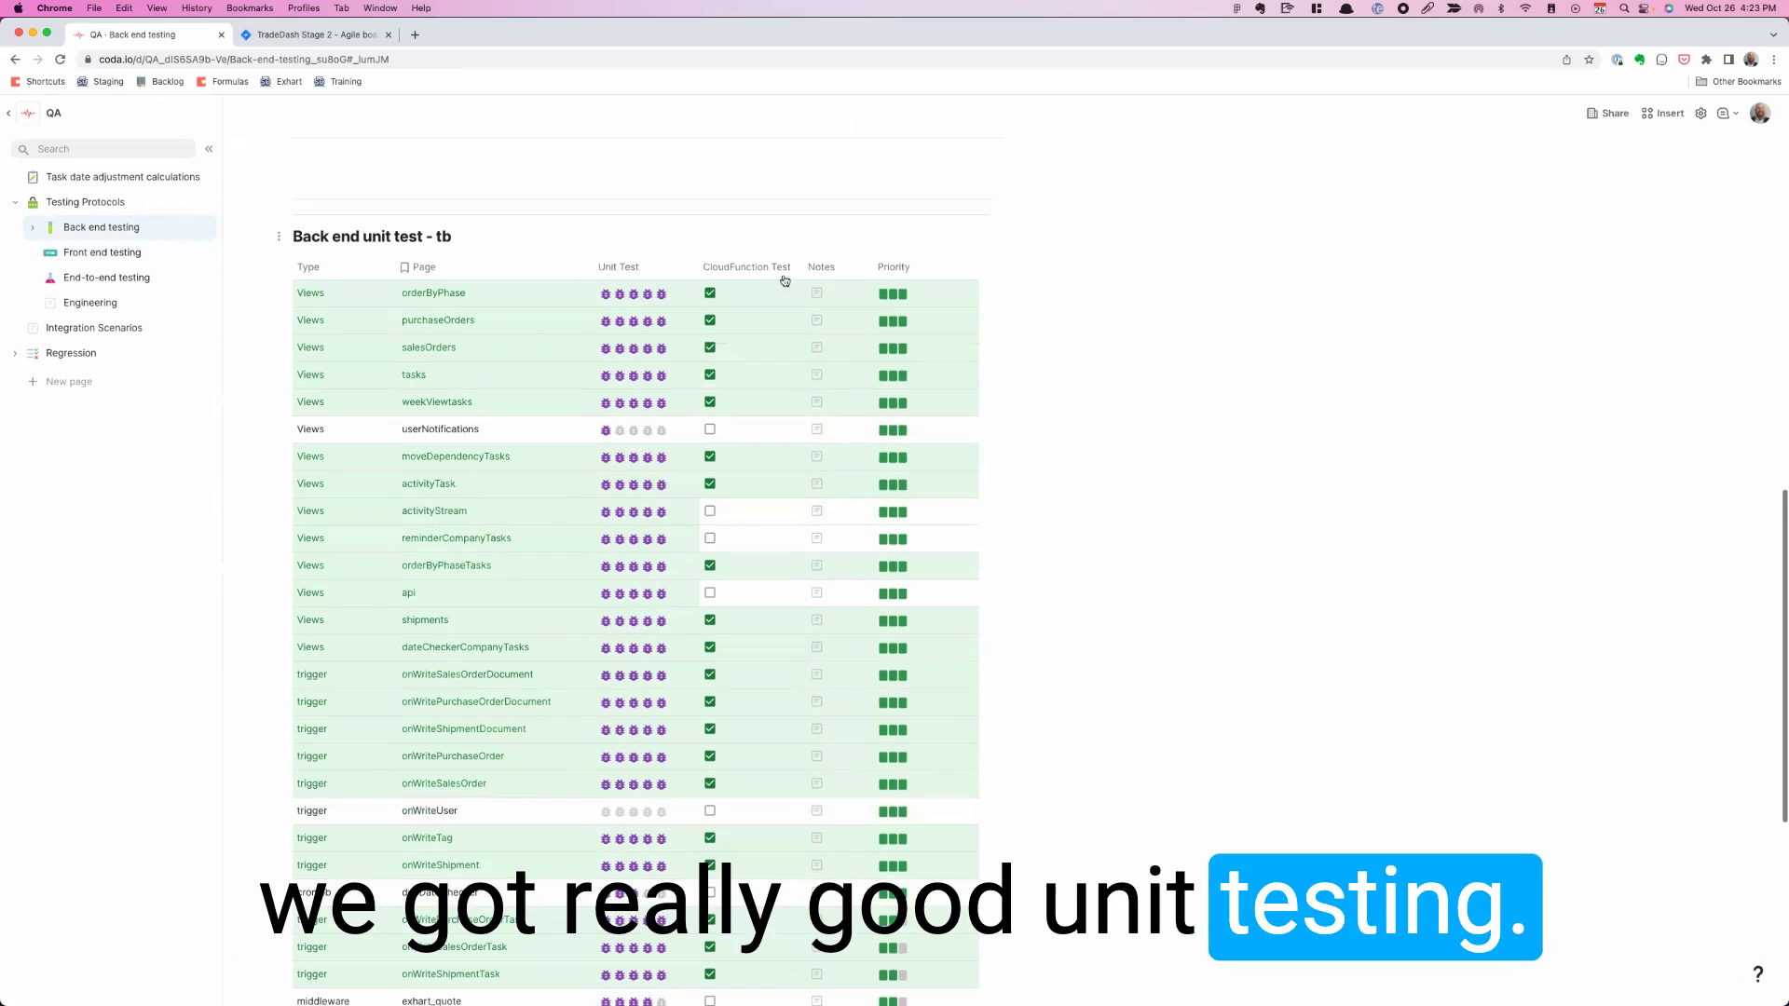
mouse_move(568, 262)
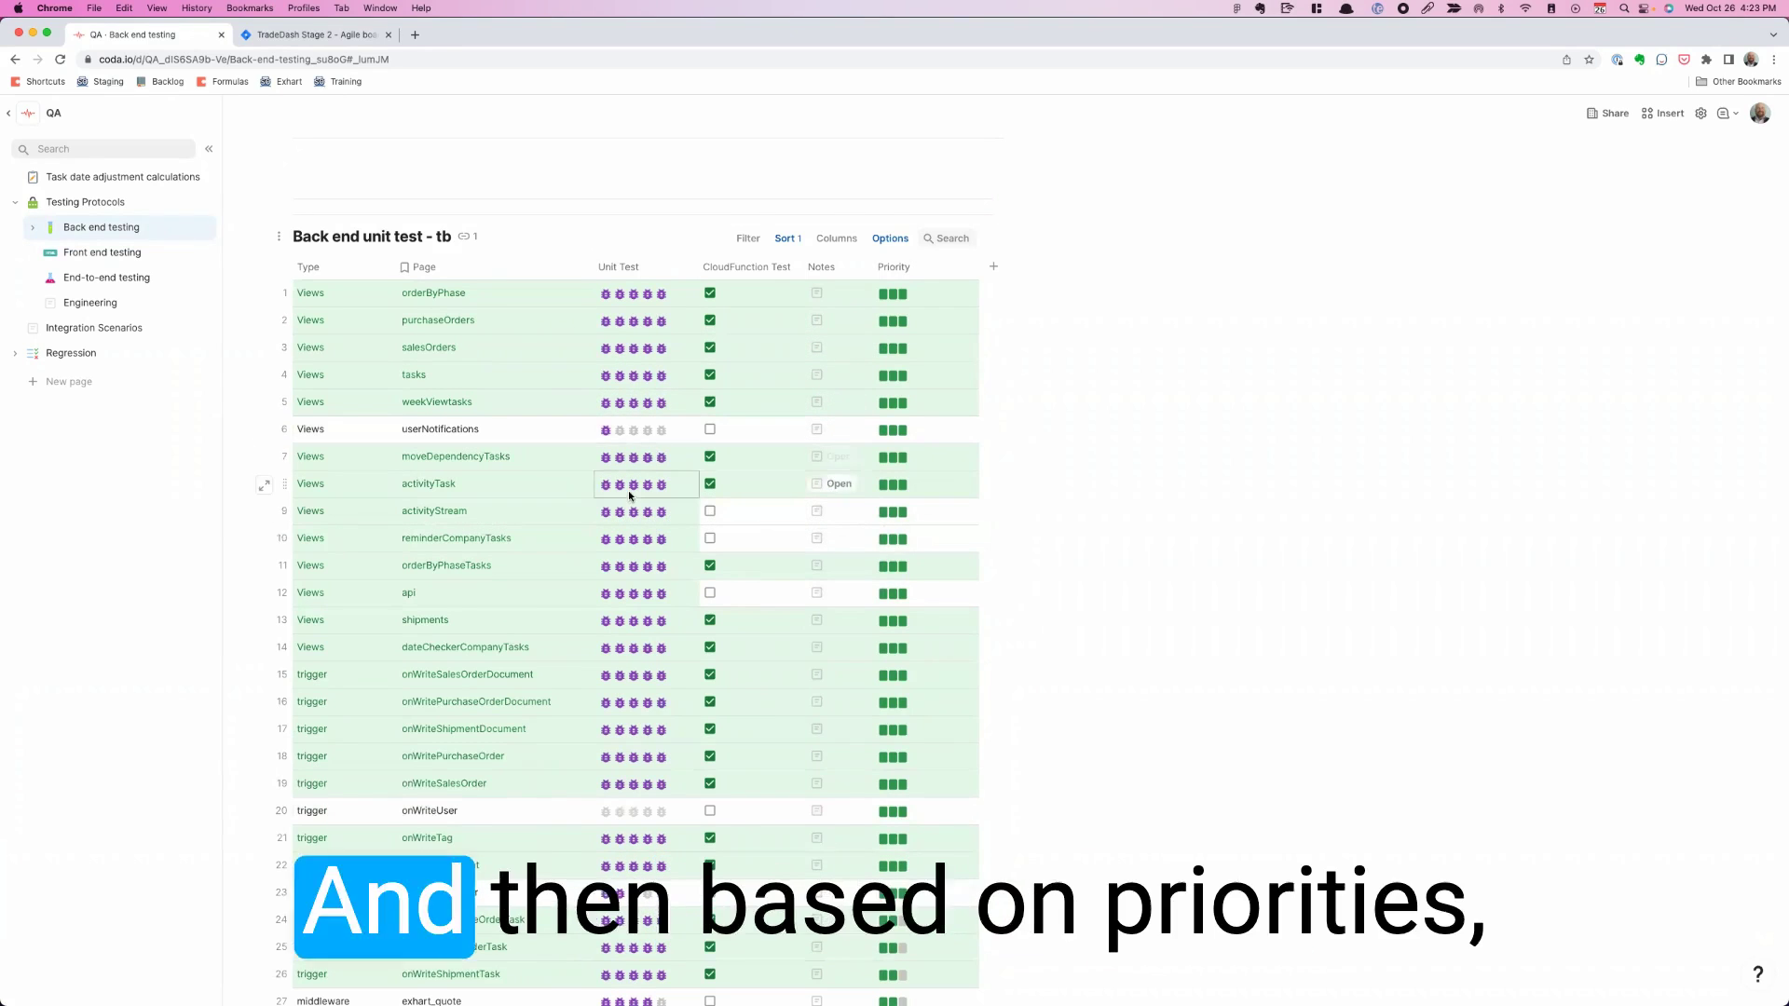
scroll(628, 491, "up", 5)
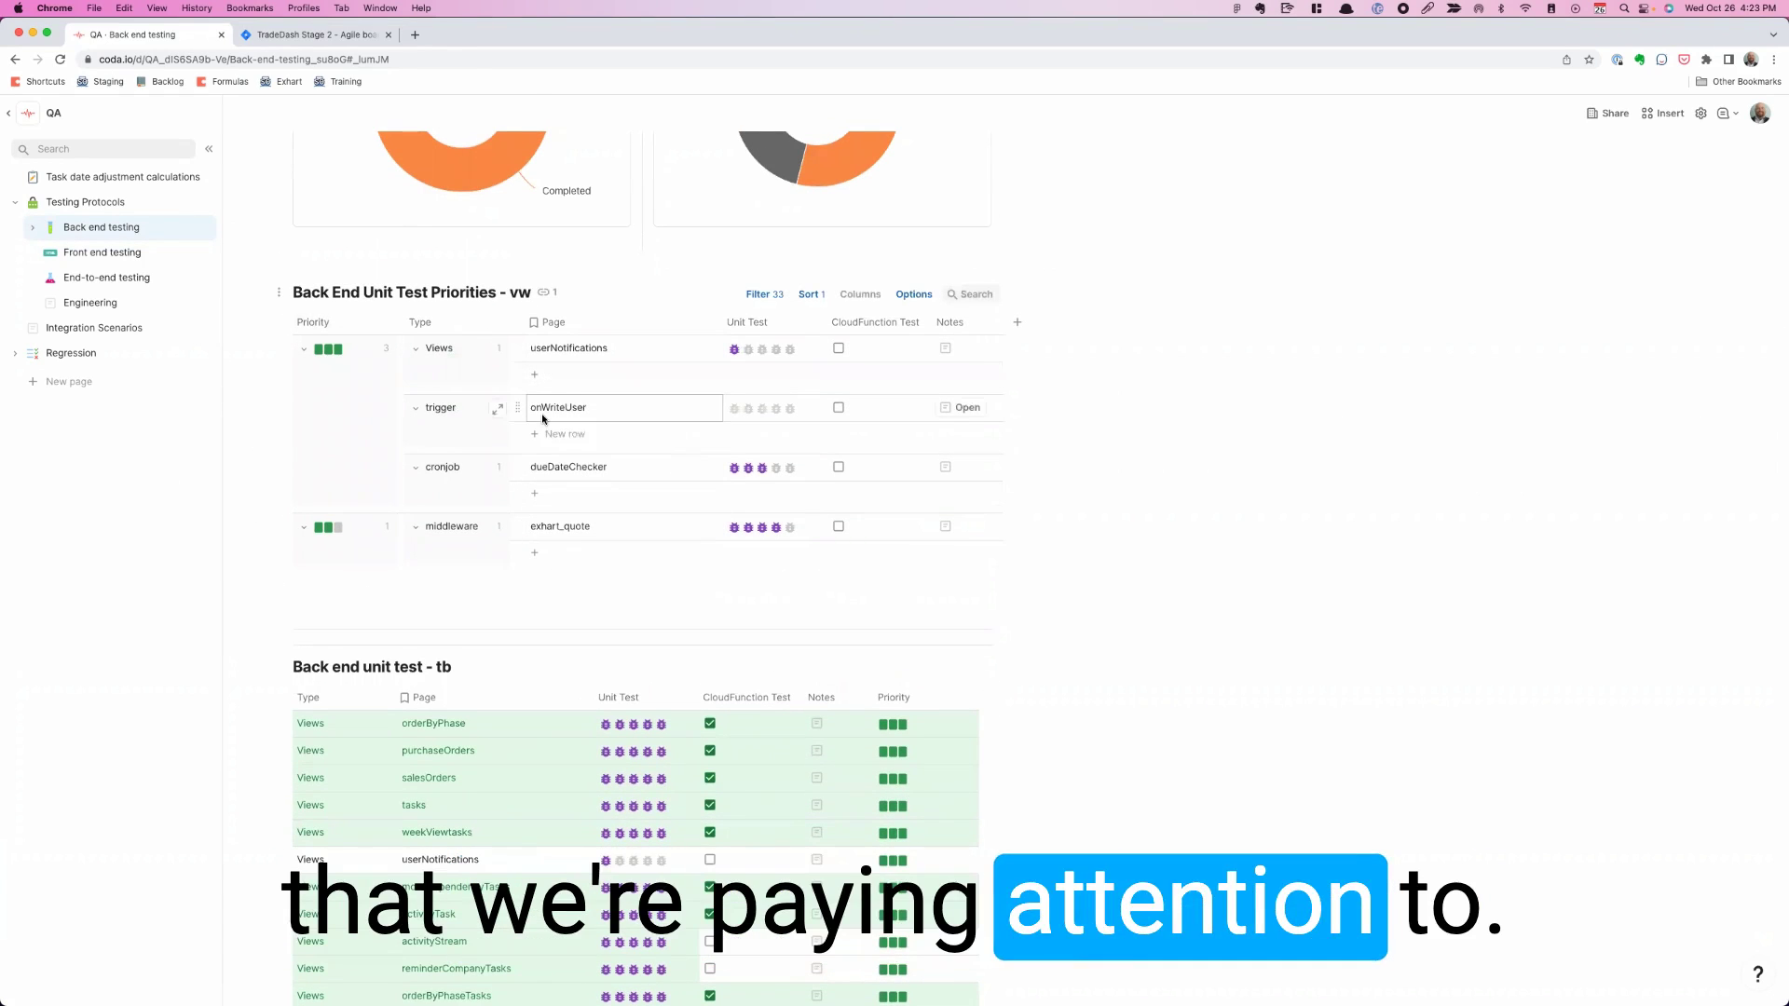
scroll(542, 418, "up", 4)
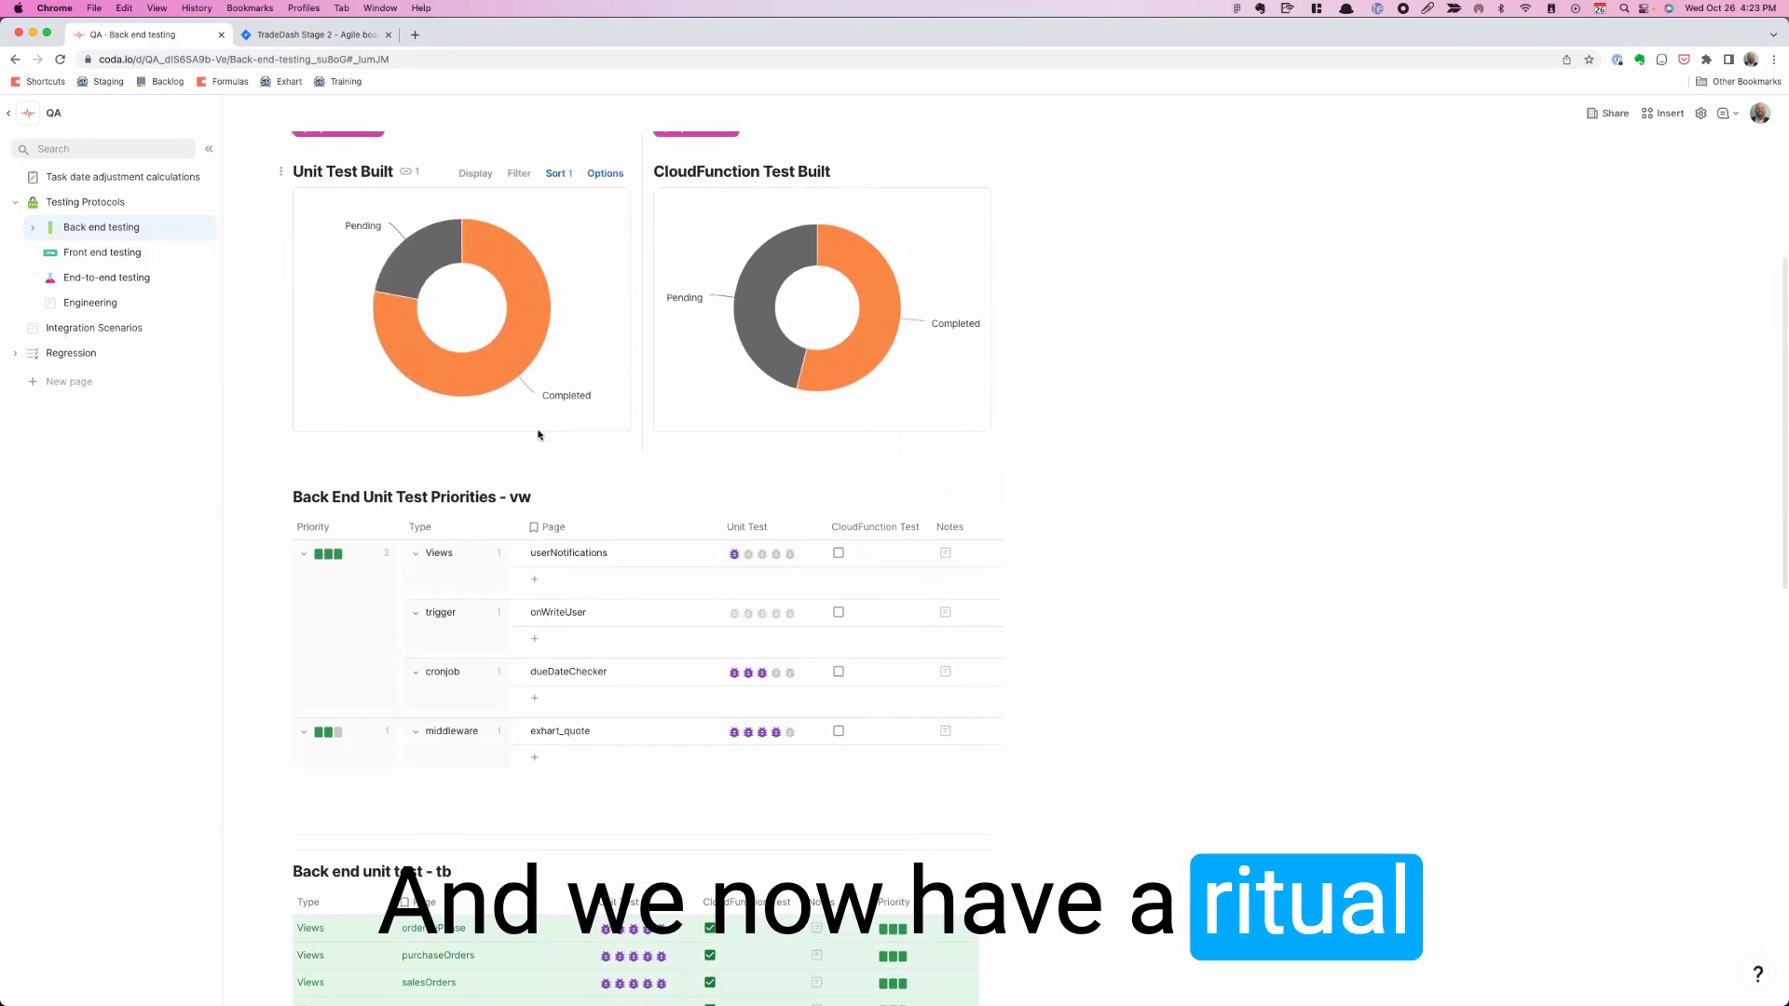
scroll(540, 424, "up", 1)
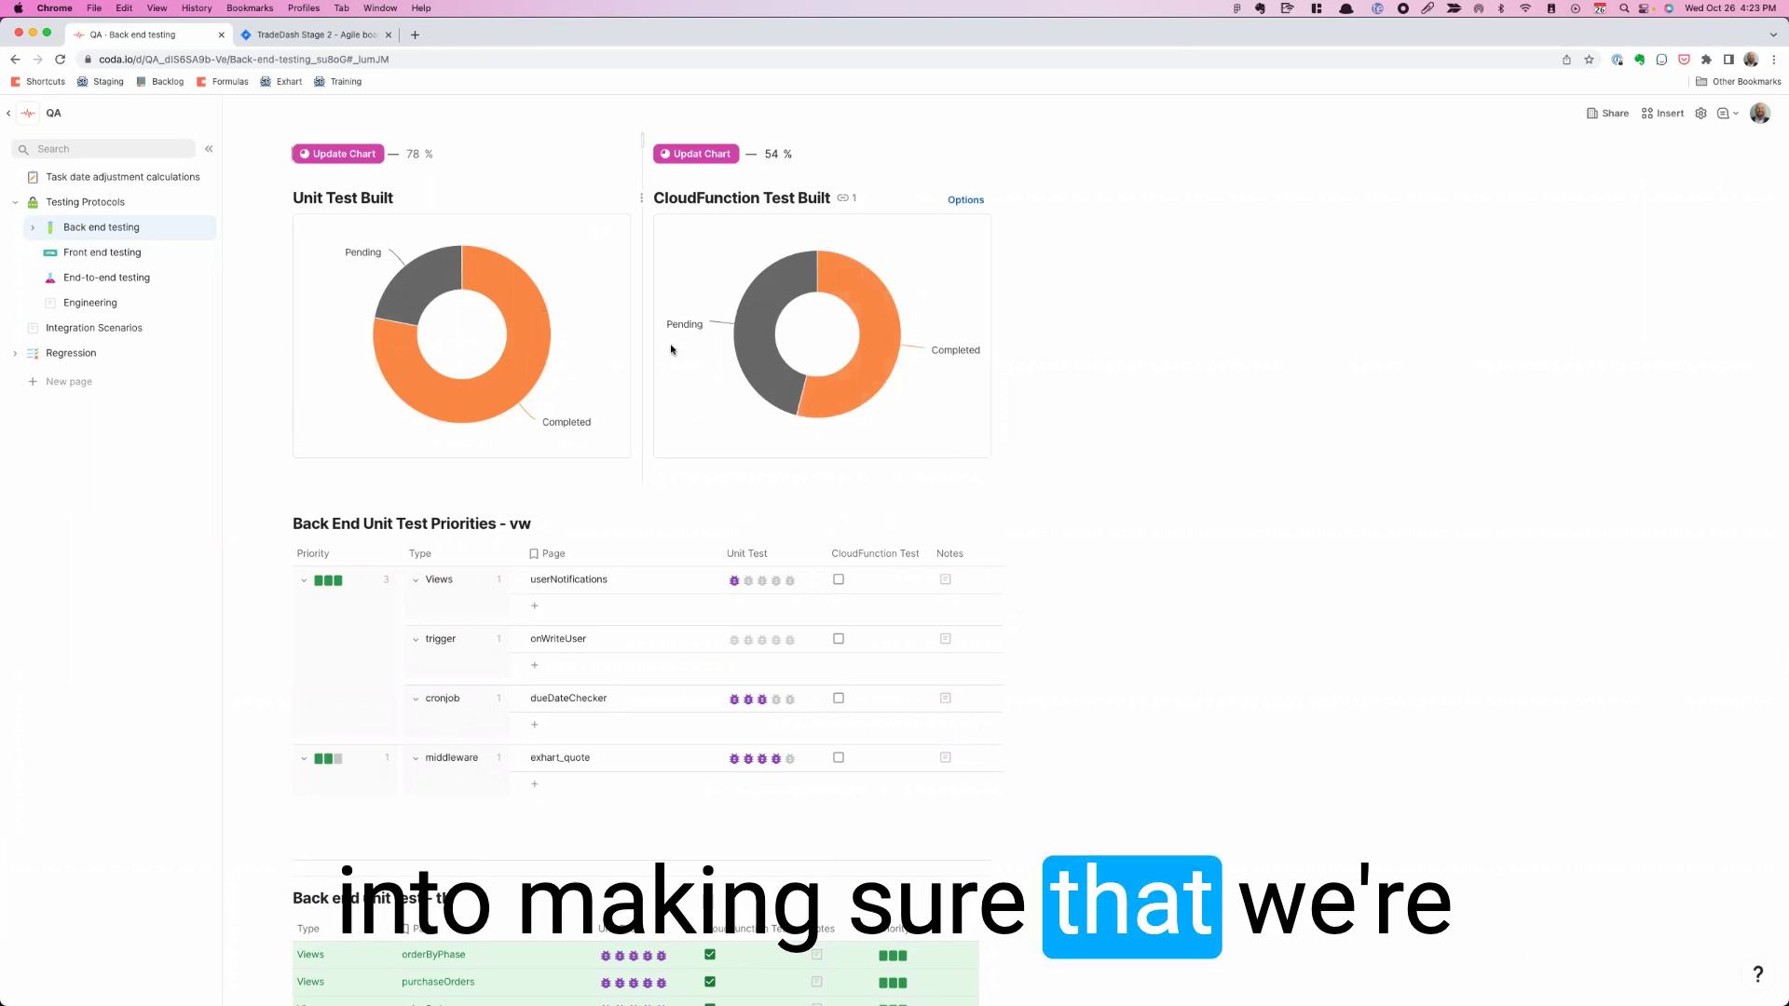
- Leave the QA doc and navigate back to the Engineering folder's docs list
left_click(15, 117)
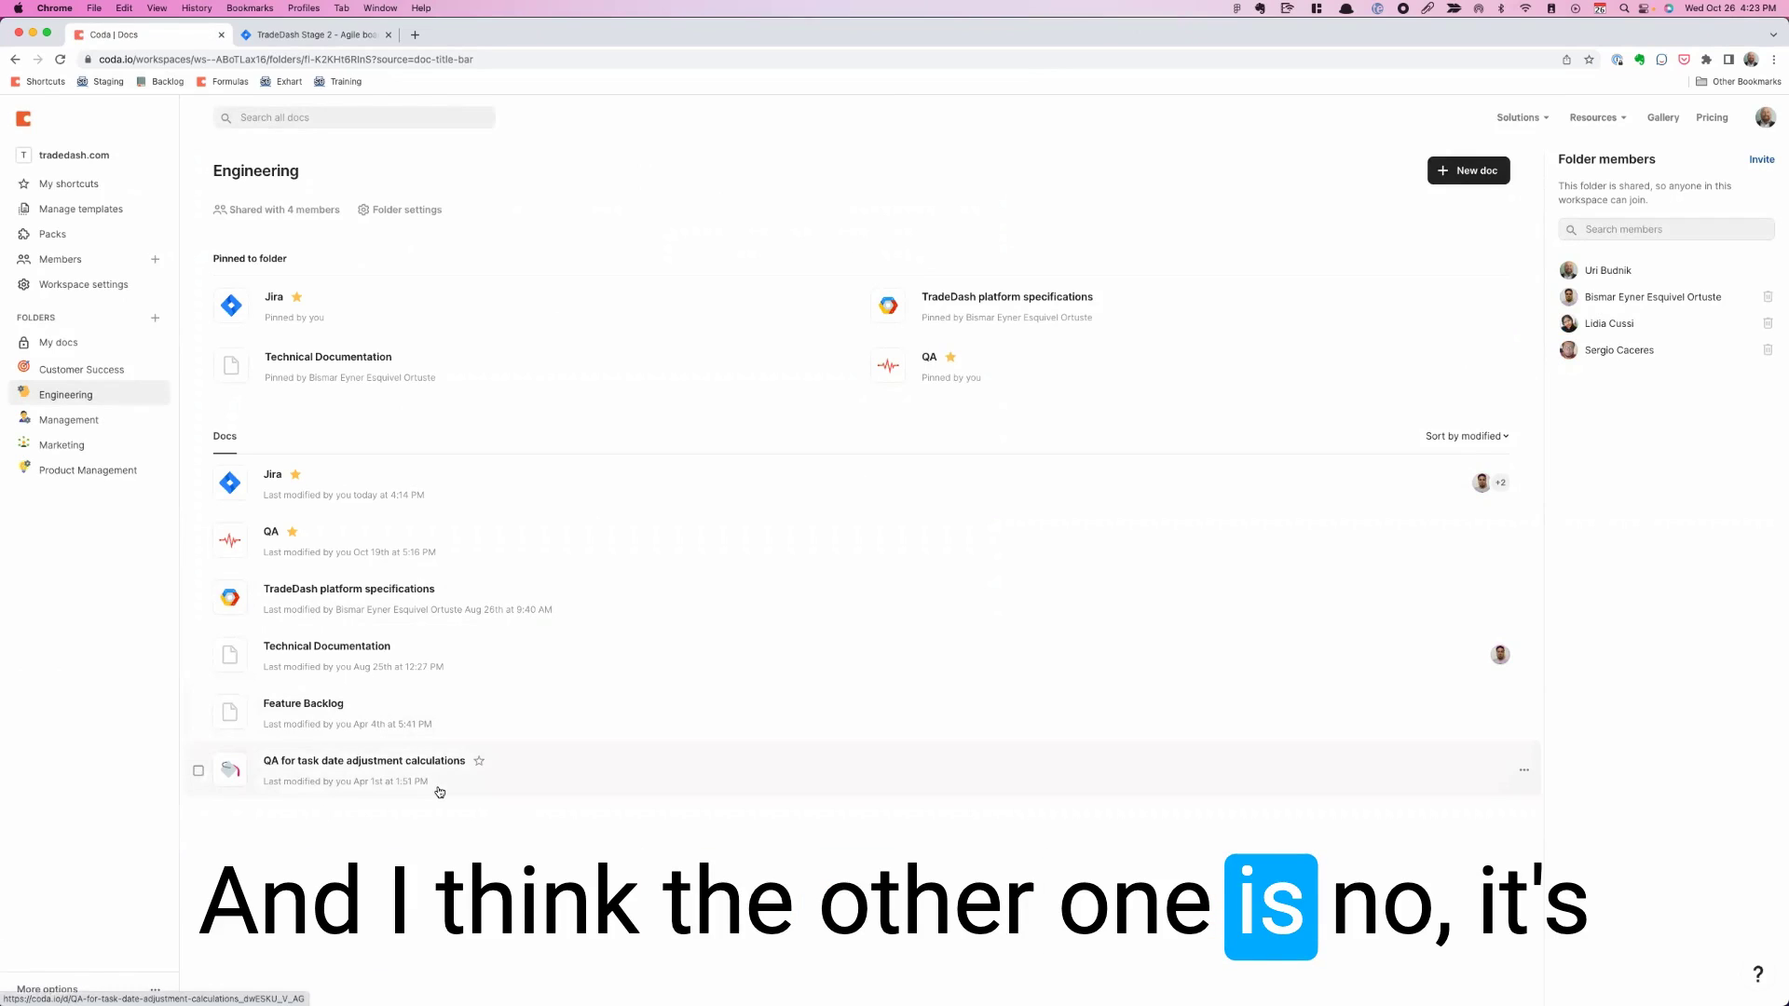
left_click(16, 61)
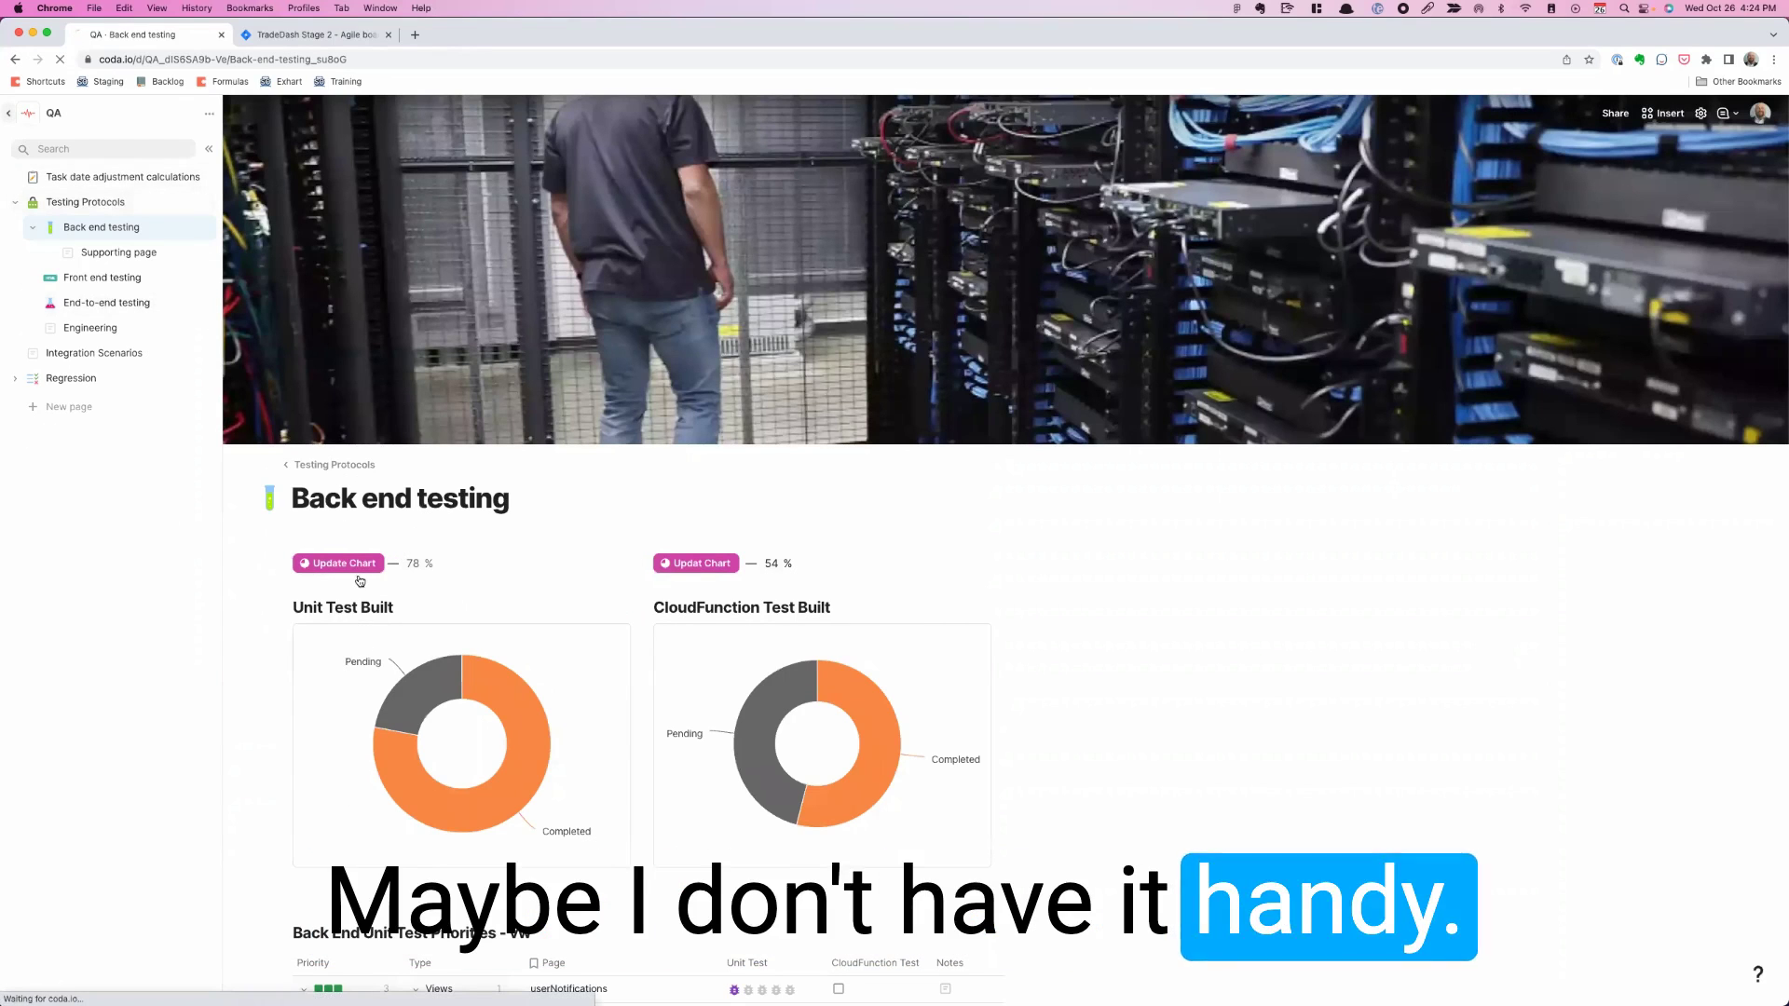
key("super+bracketleft")
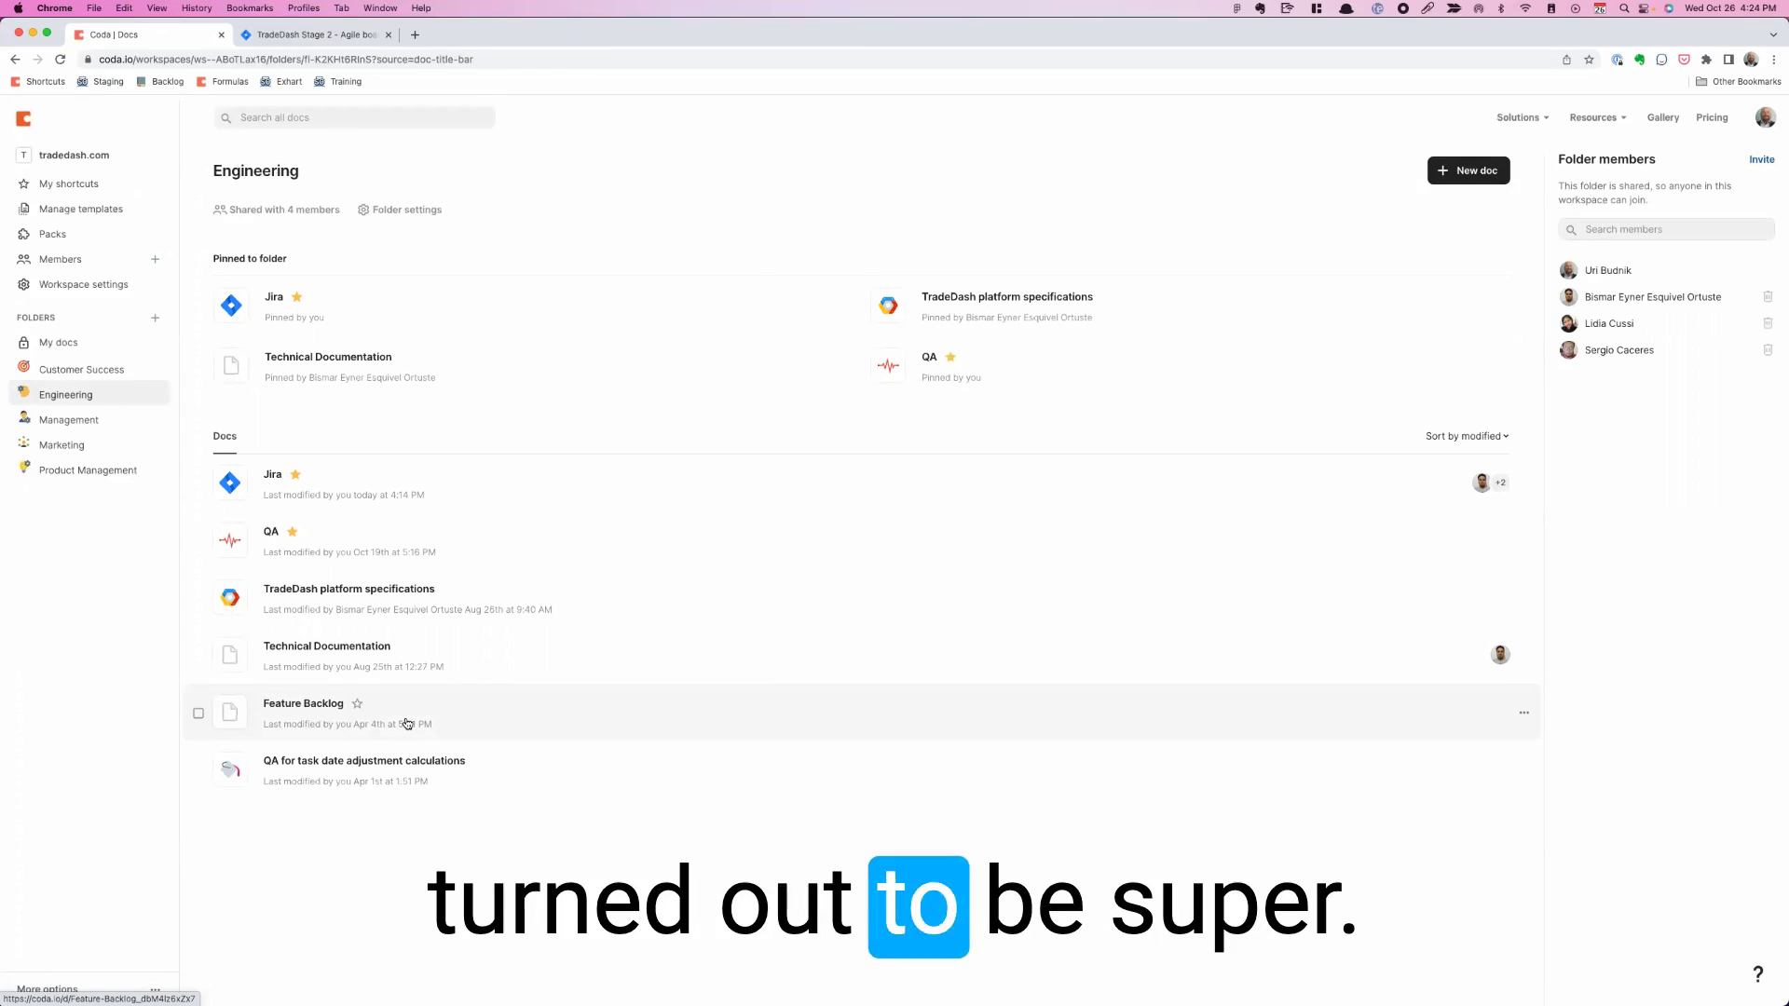
- Open the 'QA for task date adjustment calculations' doc
left_click(223, 781)
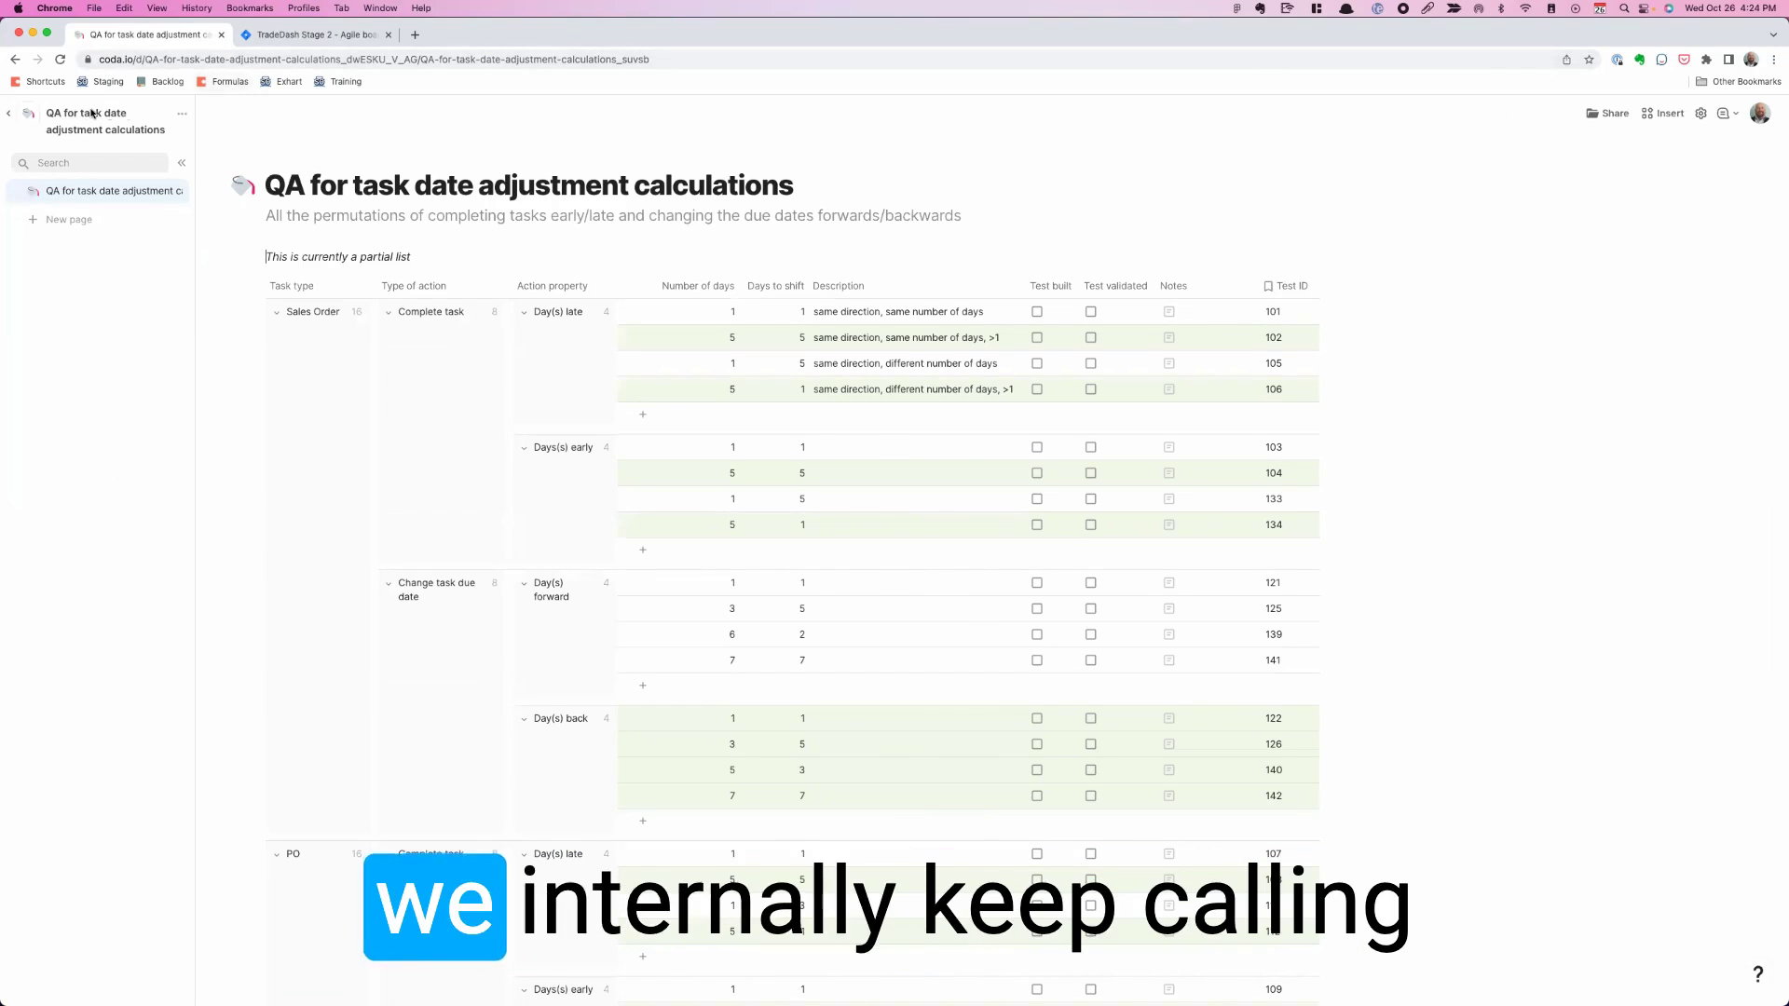
- Return to the Engineering folder and open the pinned Jira doc
left_click(9, 119)
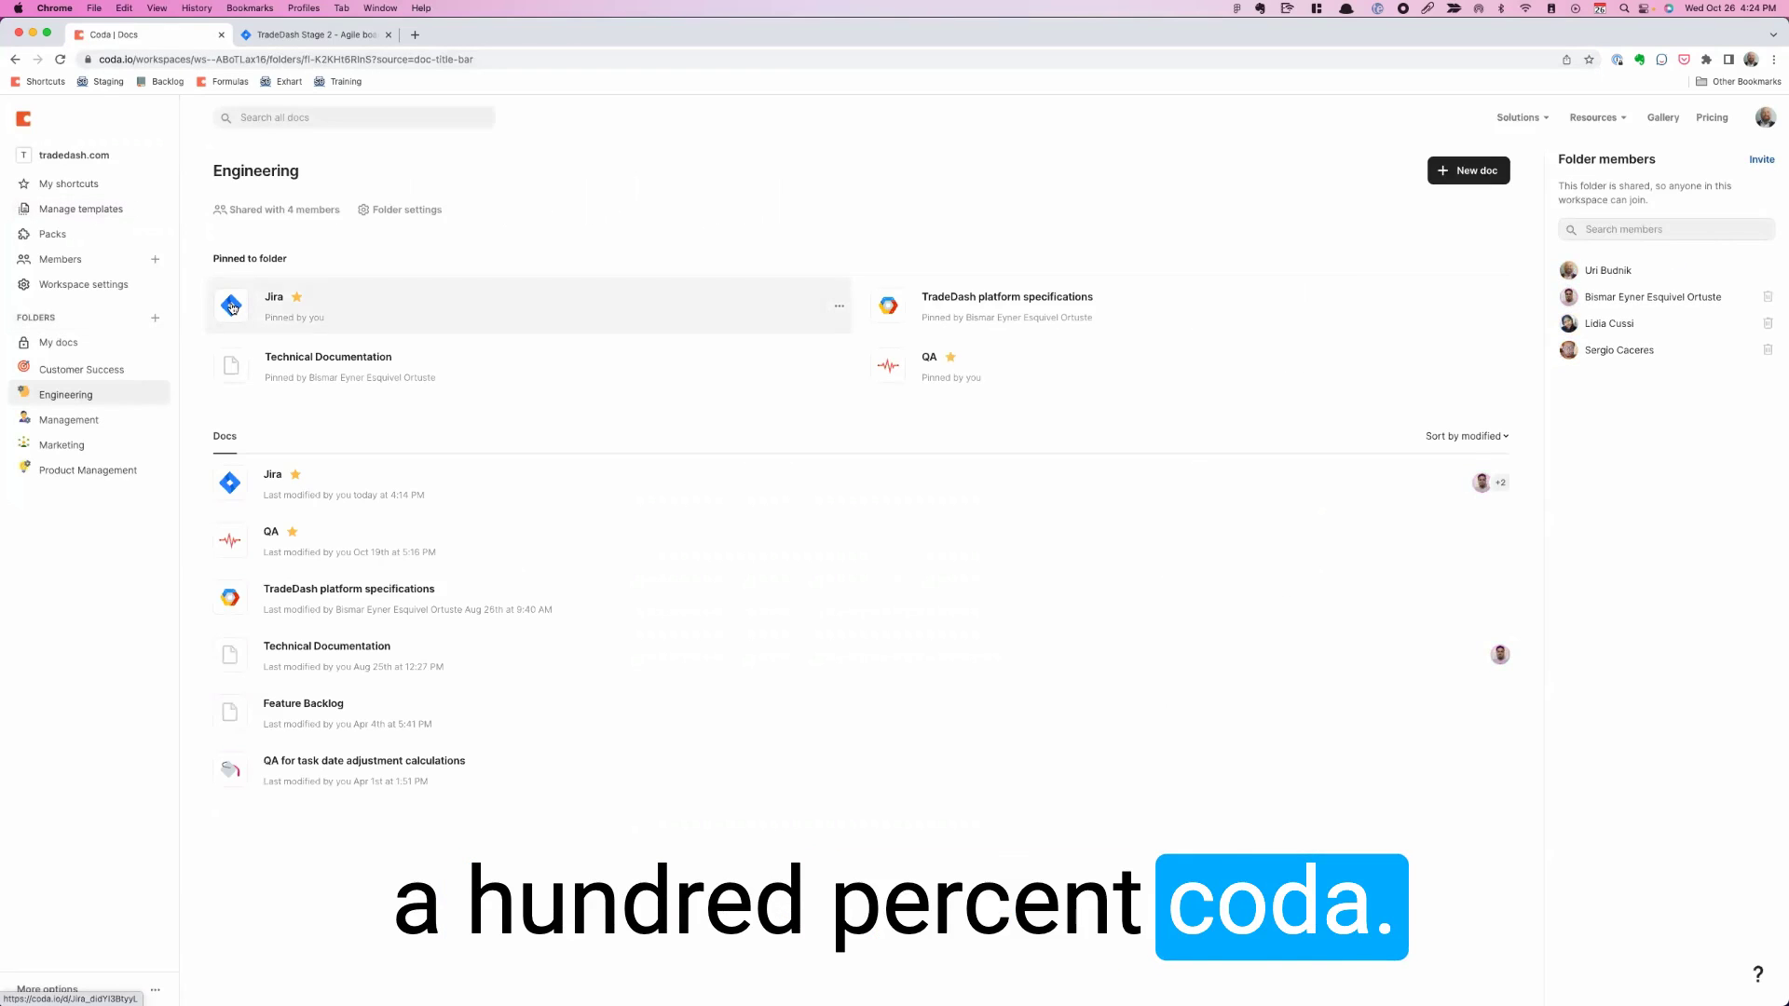
left_click(232, 307)
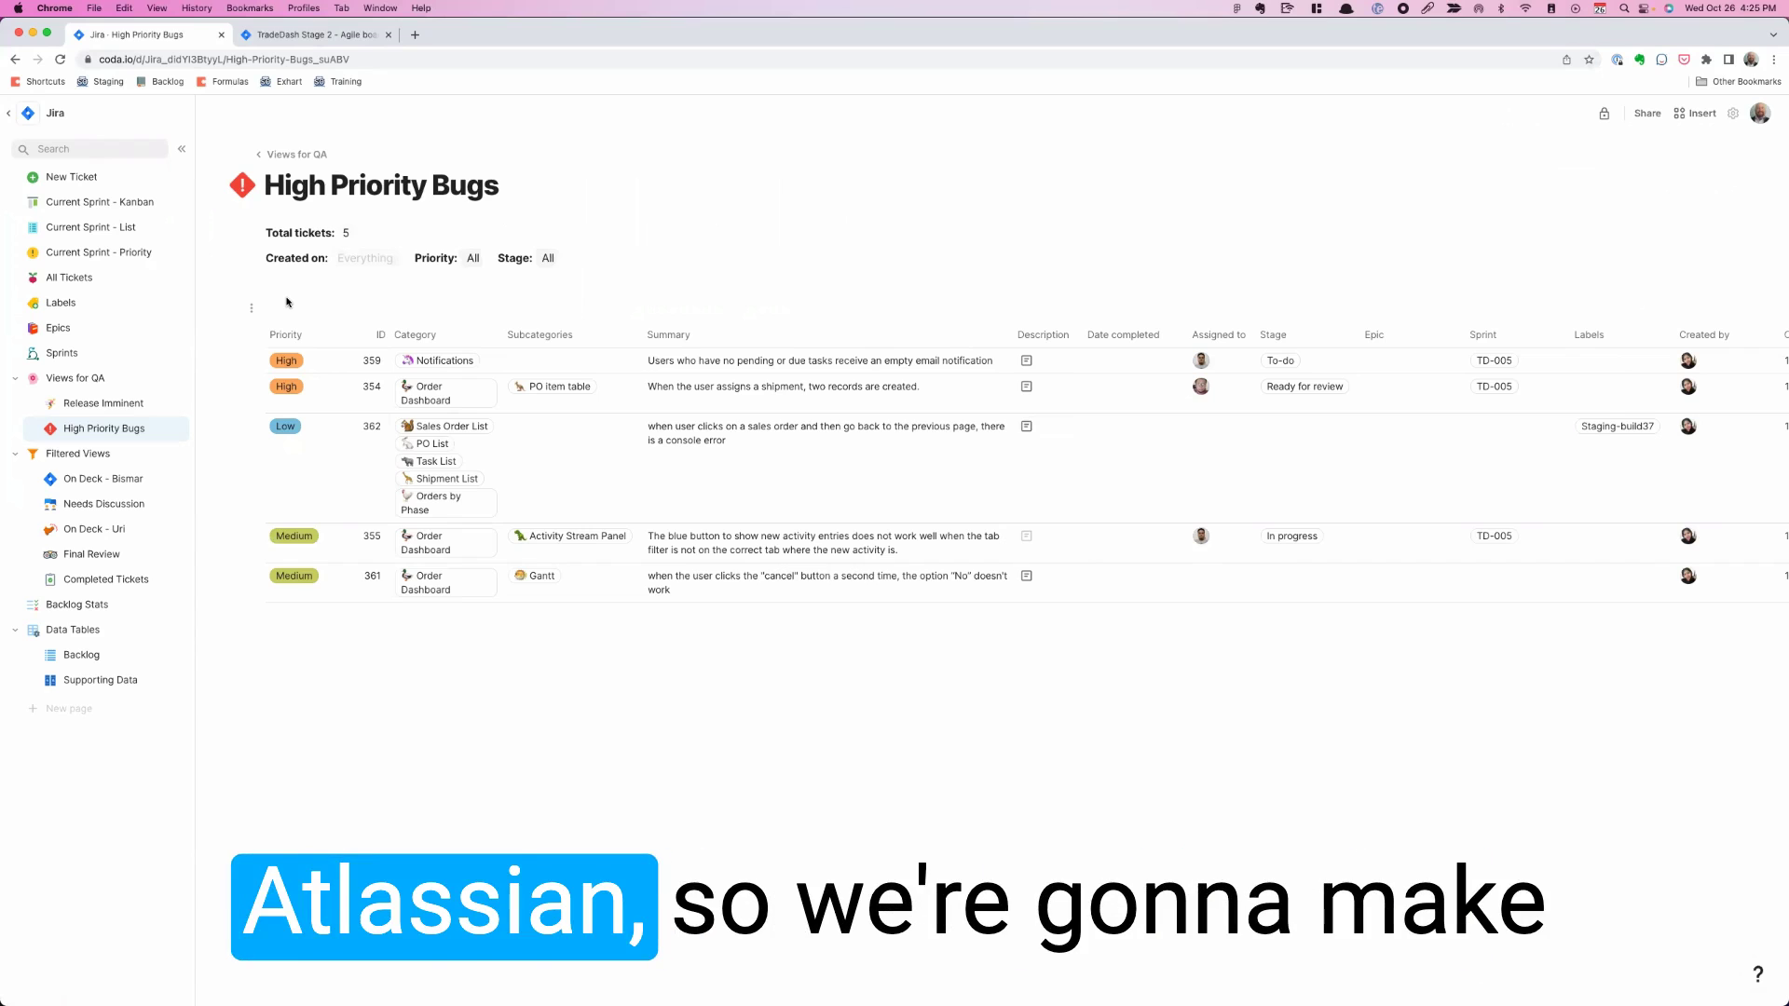
- Switch the Jira doc to the Current Sprint - Kanban view
left_click(77, 205)
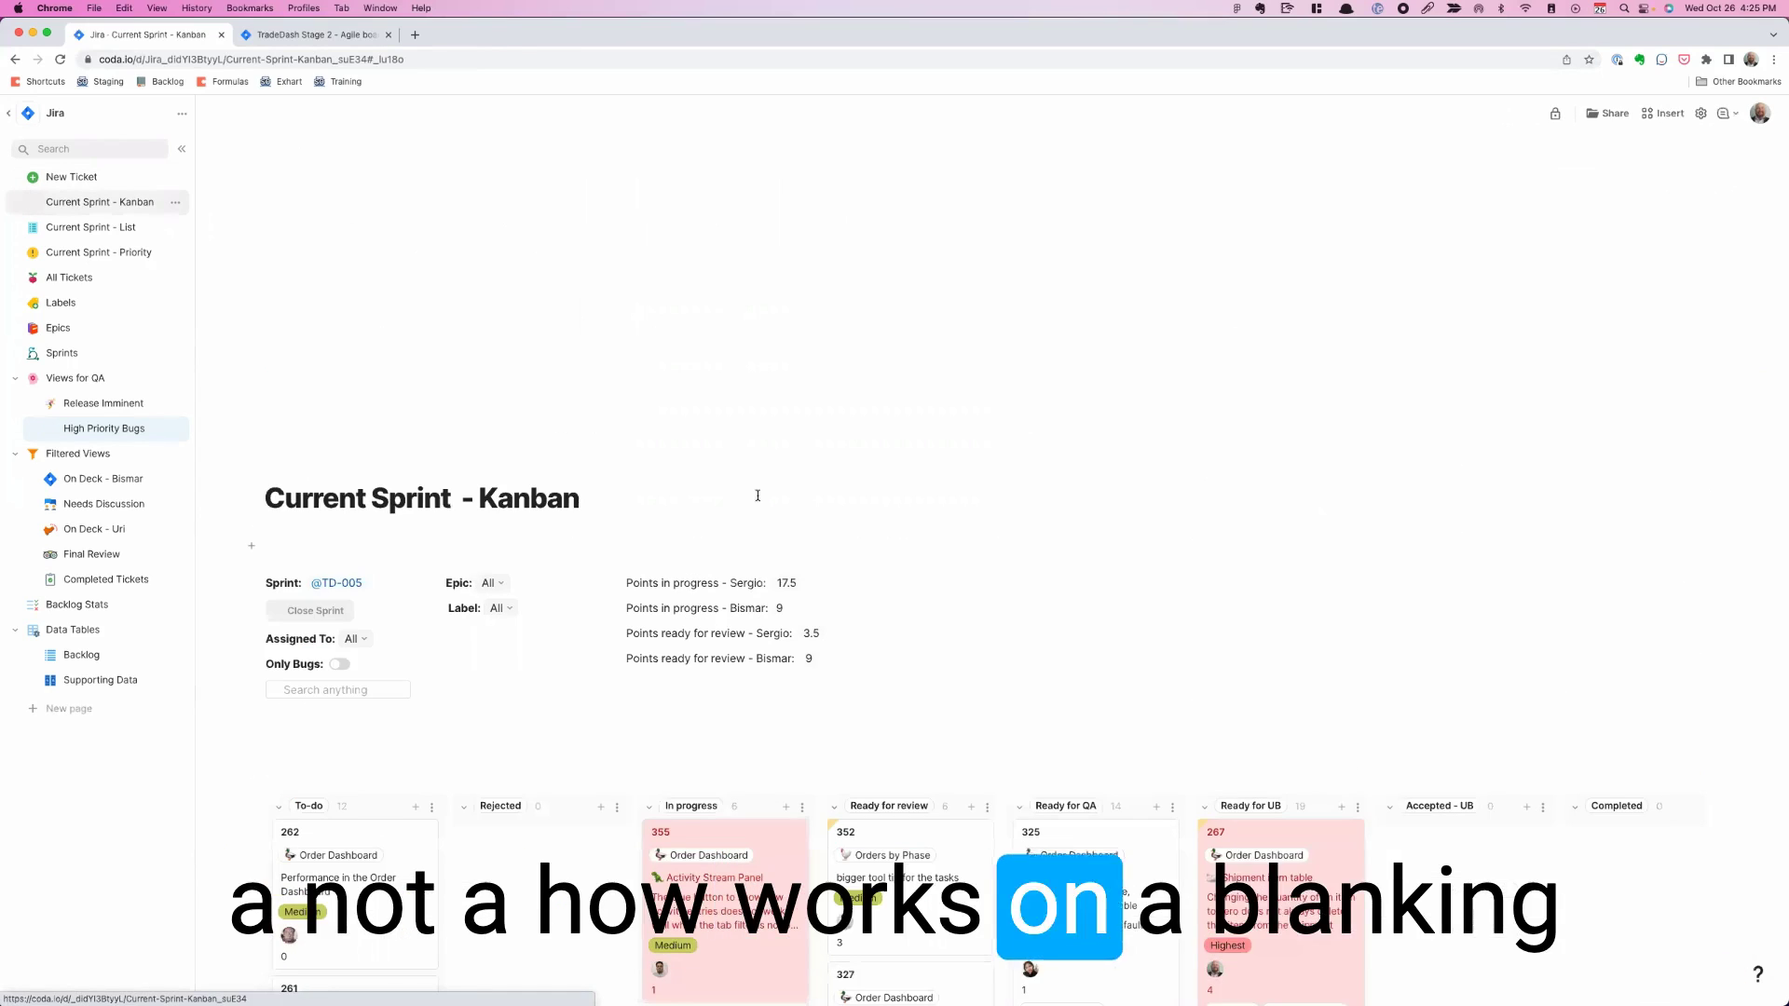